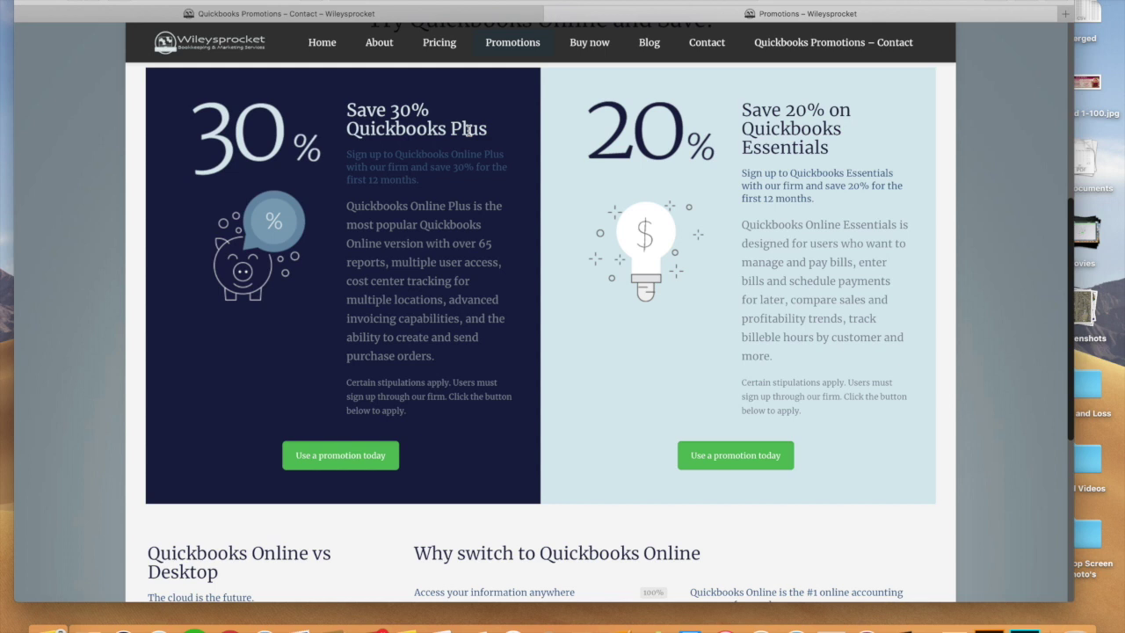
scroll(362, 192, "up", 1)
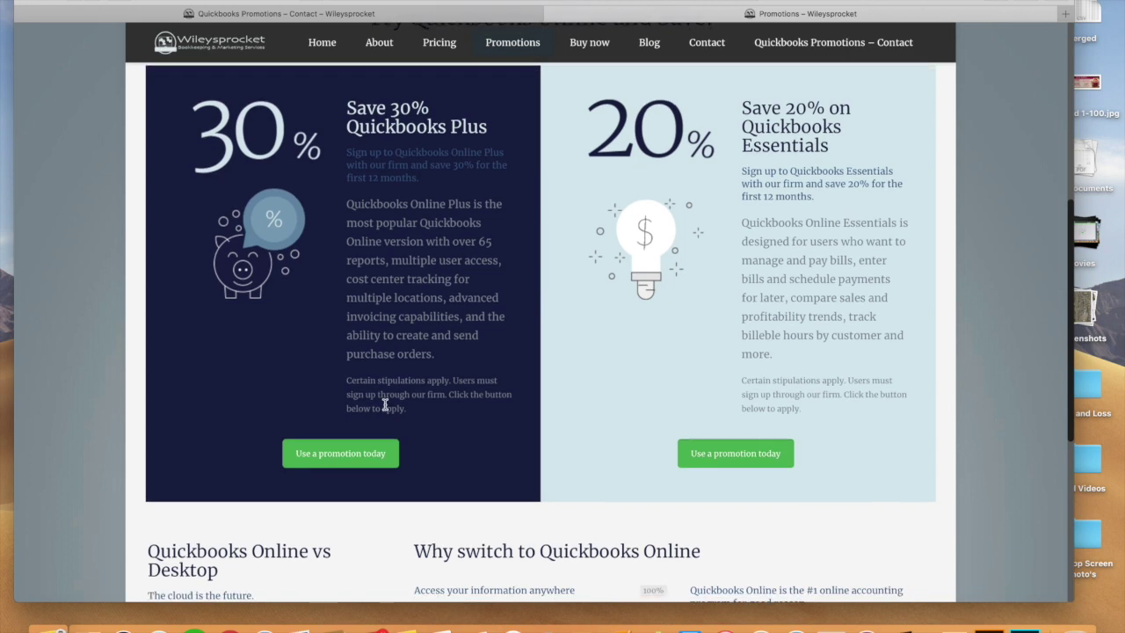
scroll(402, 388, "up", 1)
scroll(402, 369, "down", 2)
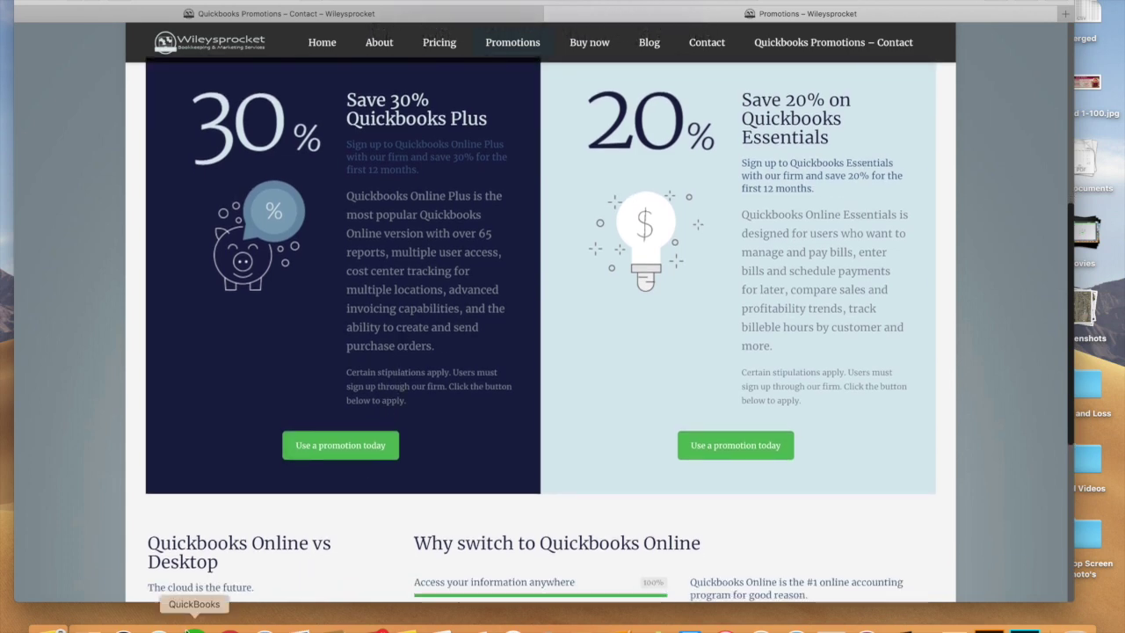
- Switch to QuickBooks and open the chart of accounts for the Keva Juice client company
left_click(195, 628)
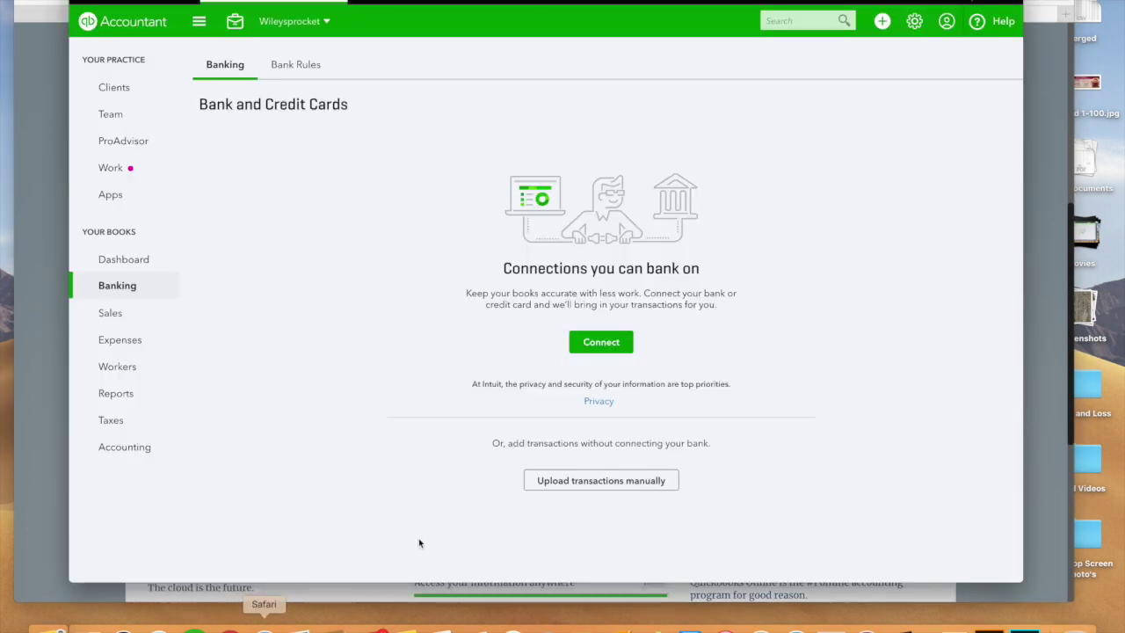
left_click(306, 26)
left_click(280, 54)
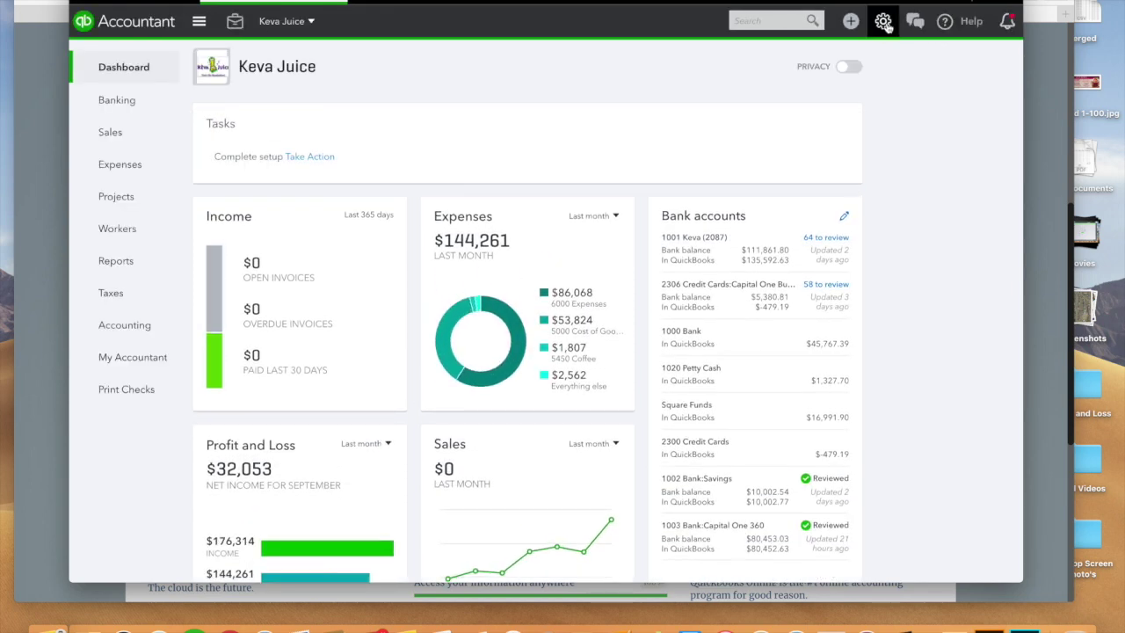
left_click(883, 21)
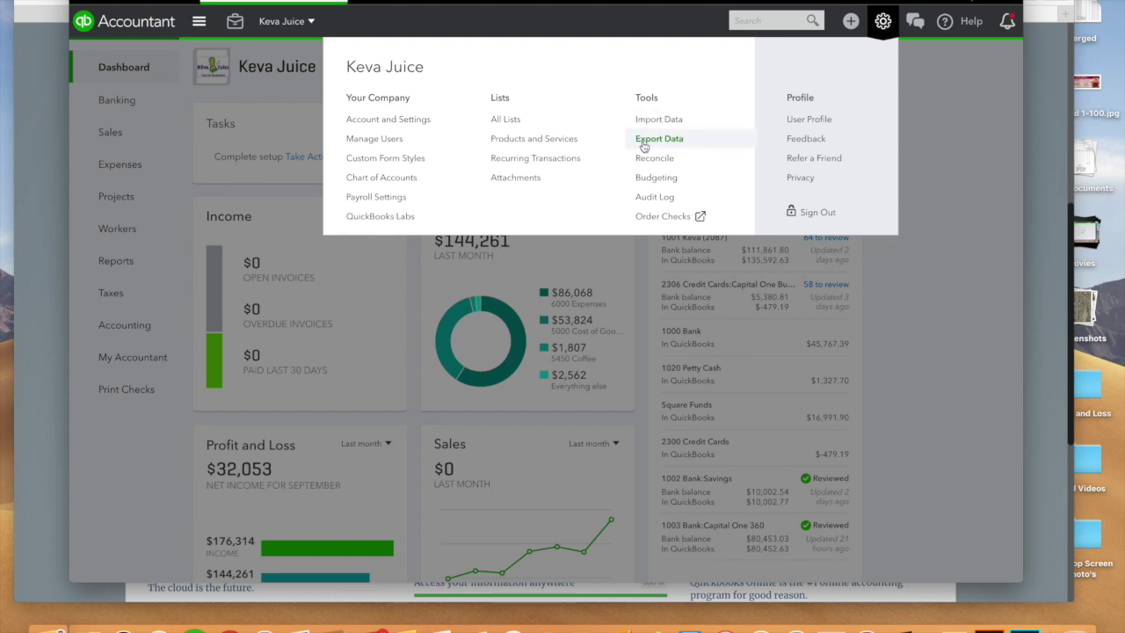
left_click(385, 178)
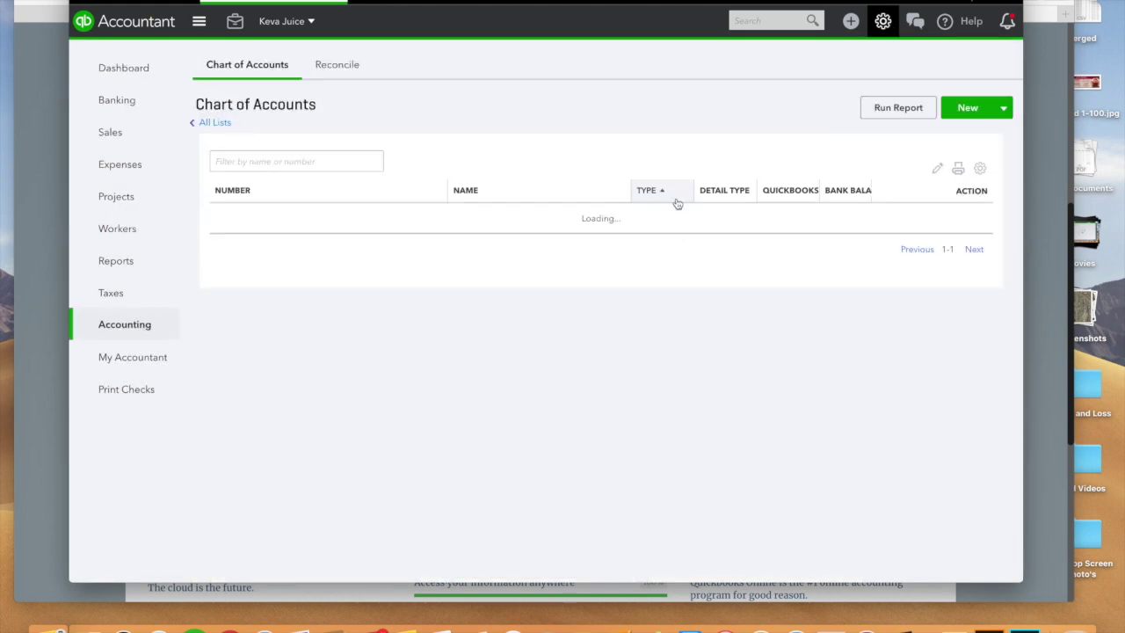
- Examine the account numbering across the chart of accounts, from the assets through income and cost of goods to the expenses
scroll(677, 230, "down", 5)
scroll(677, 232, "down", 8)
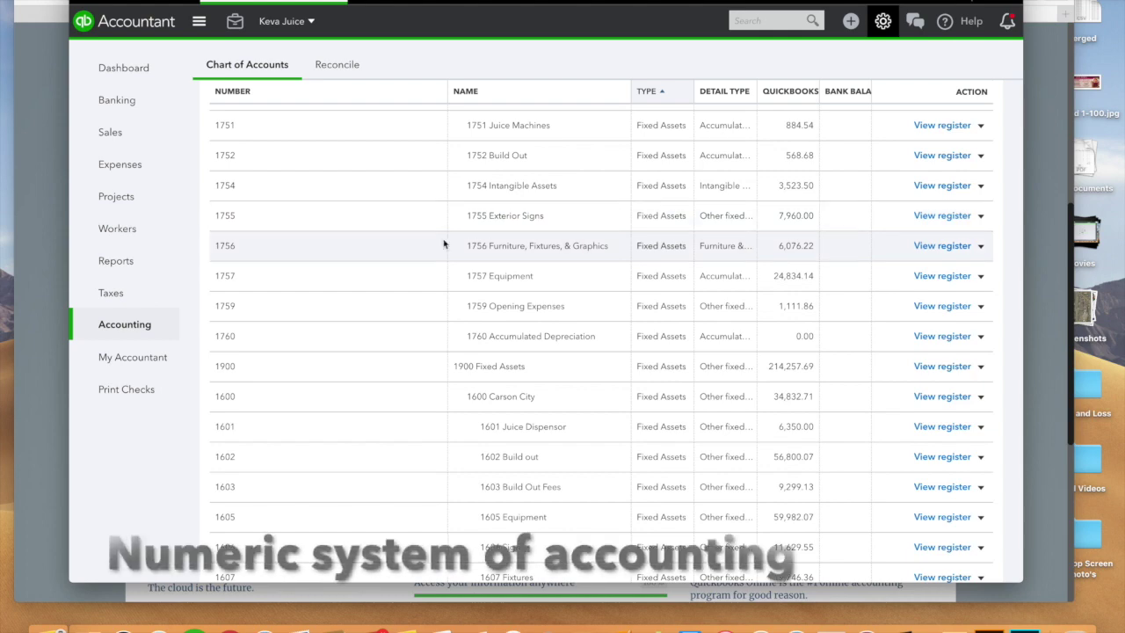
scroll(286, 345, "down", 5)
scroll(258, 446, "down", 15)
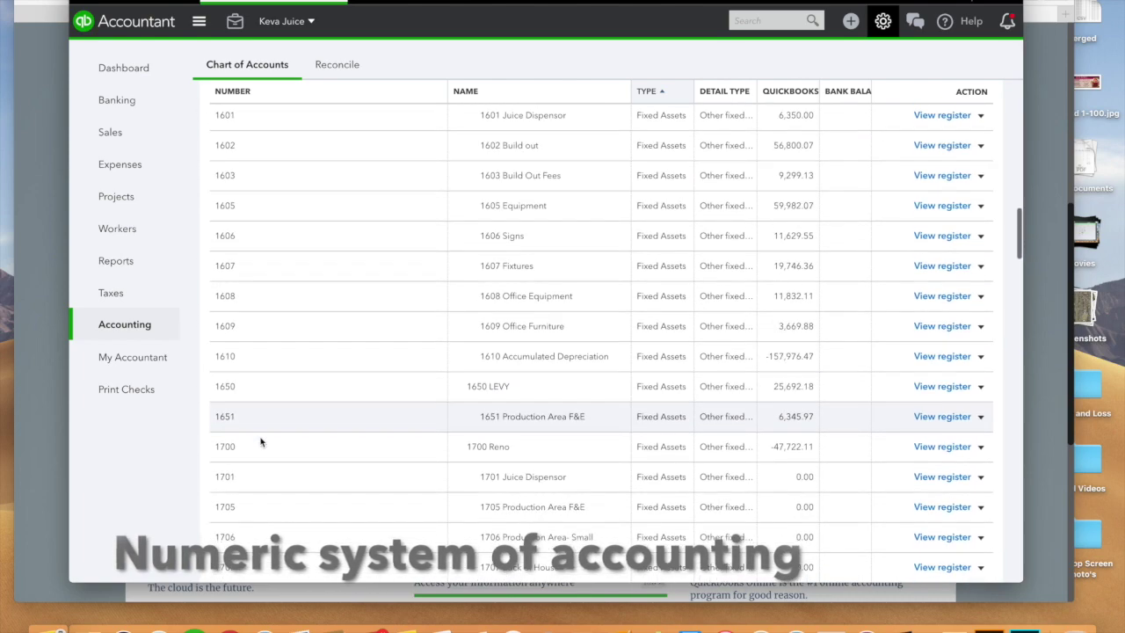
scroll(268, 439, "down", 20)
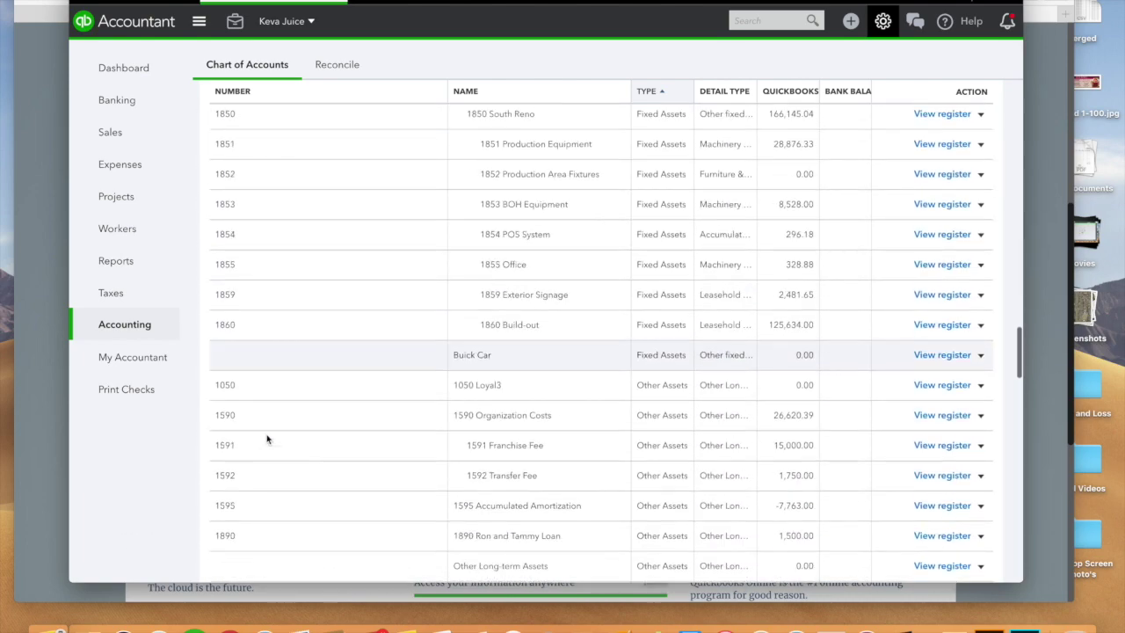
scroll(270, 437, "down", 20)
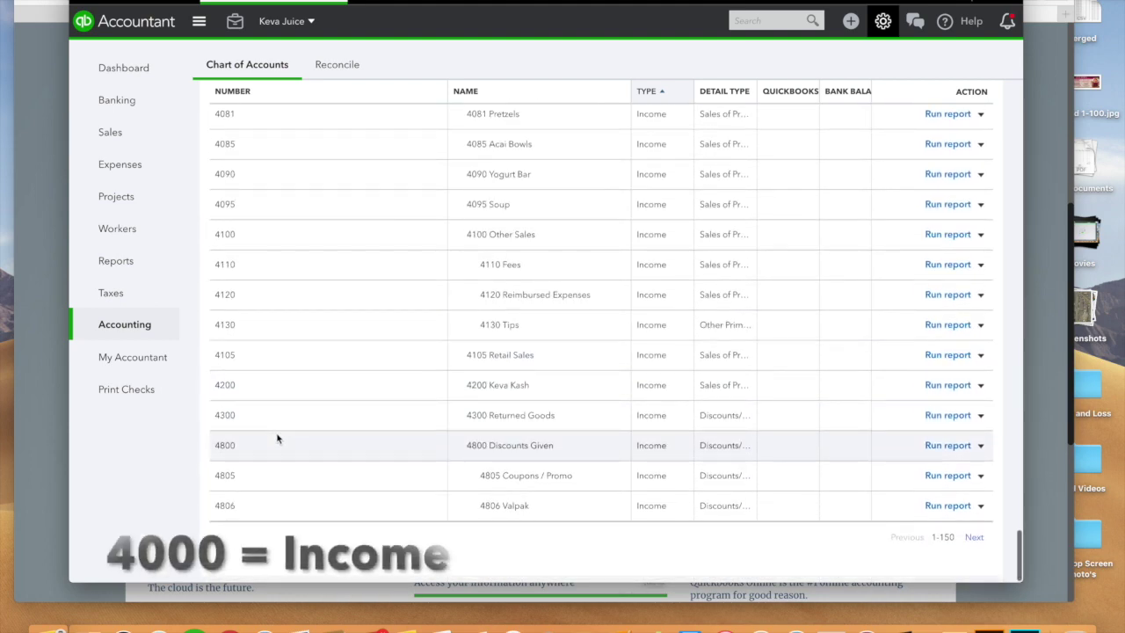
left_click(974, 537)
scroll(479, 414, "down", 10)
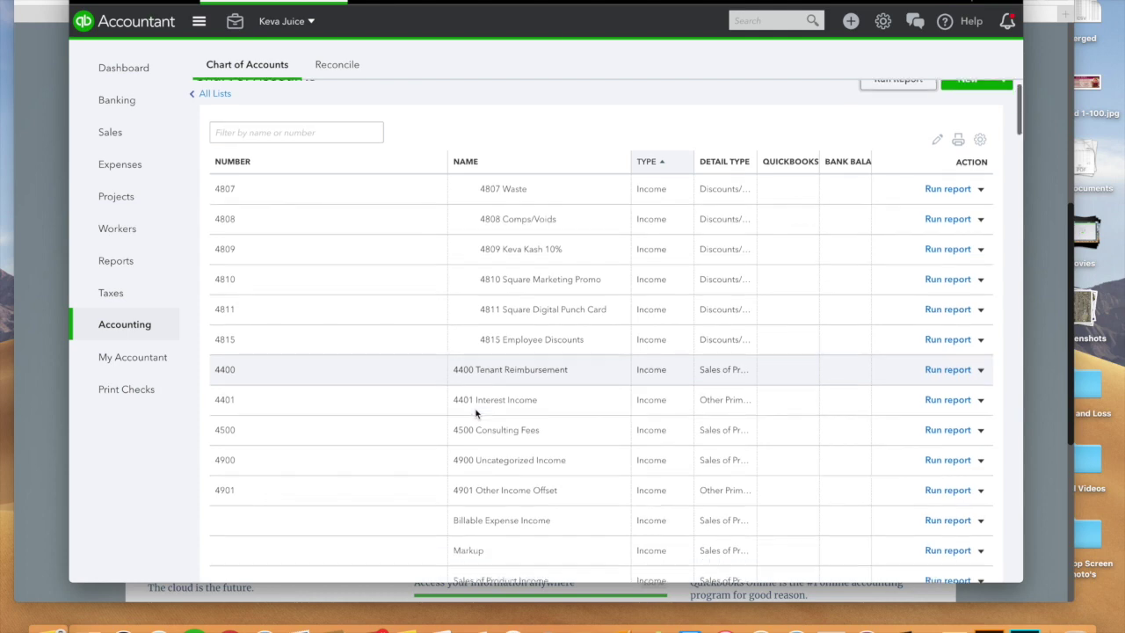
scroll(476, 413, "down", 20)
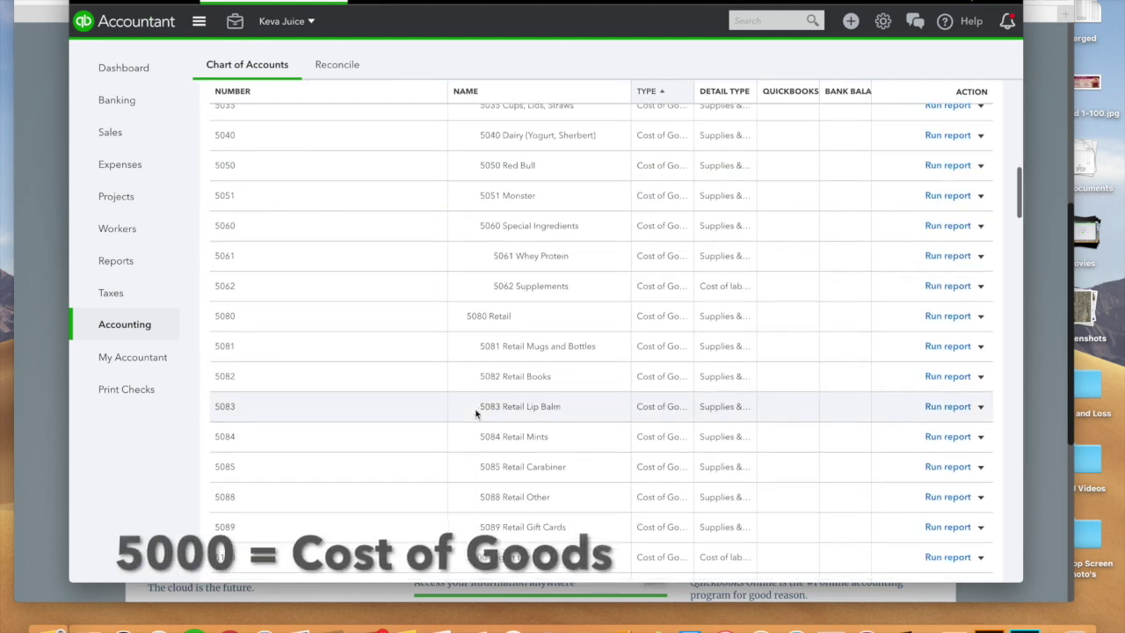
scroll(477, 413, "down", 2)
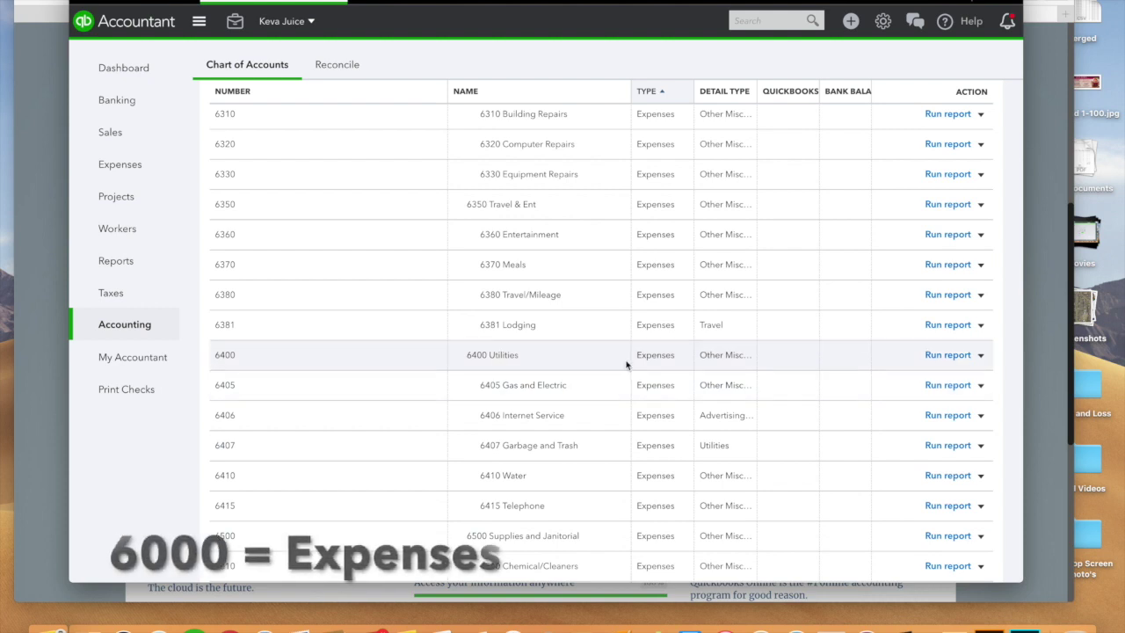
left_click(883, 21)
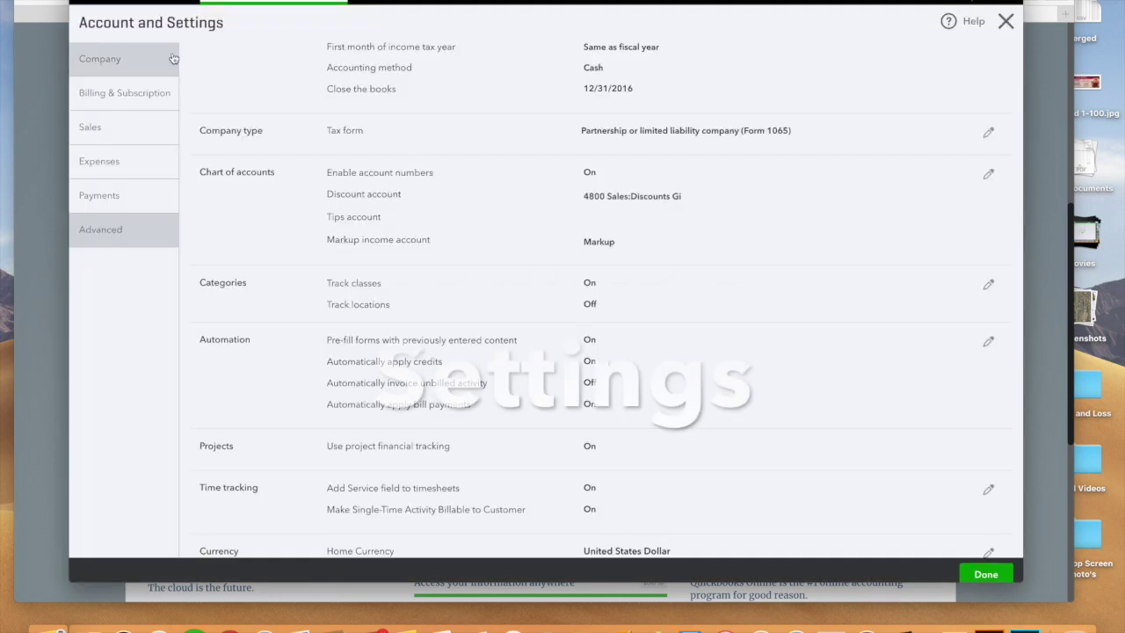
left_click(1004, 22)
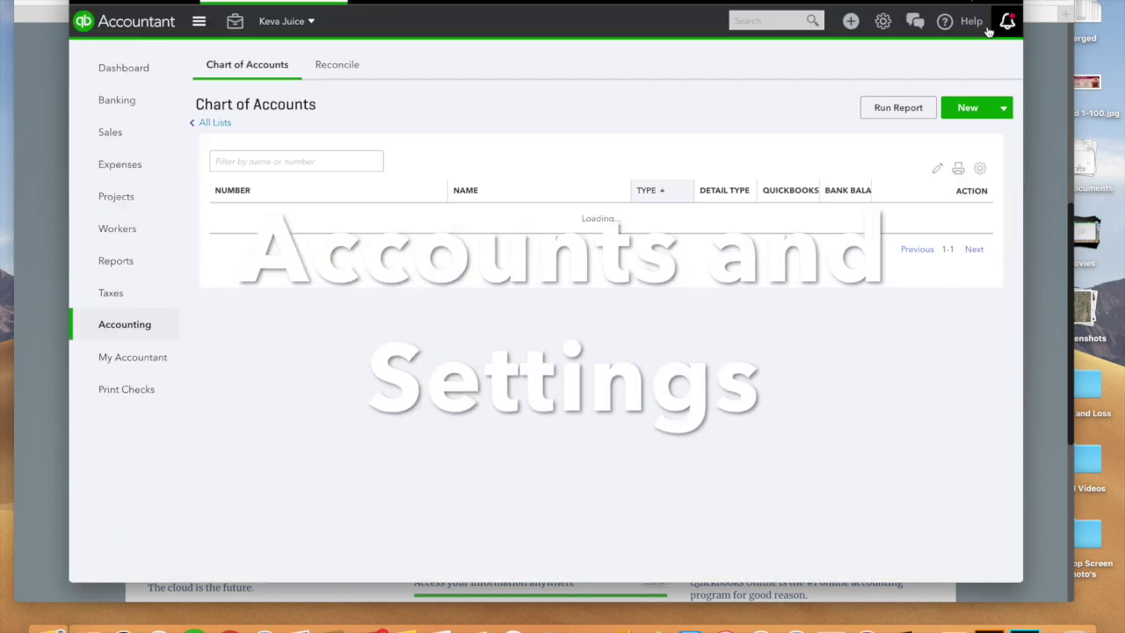
left_click(882, 21)
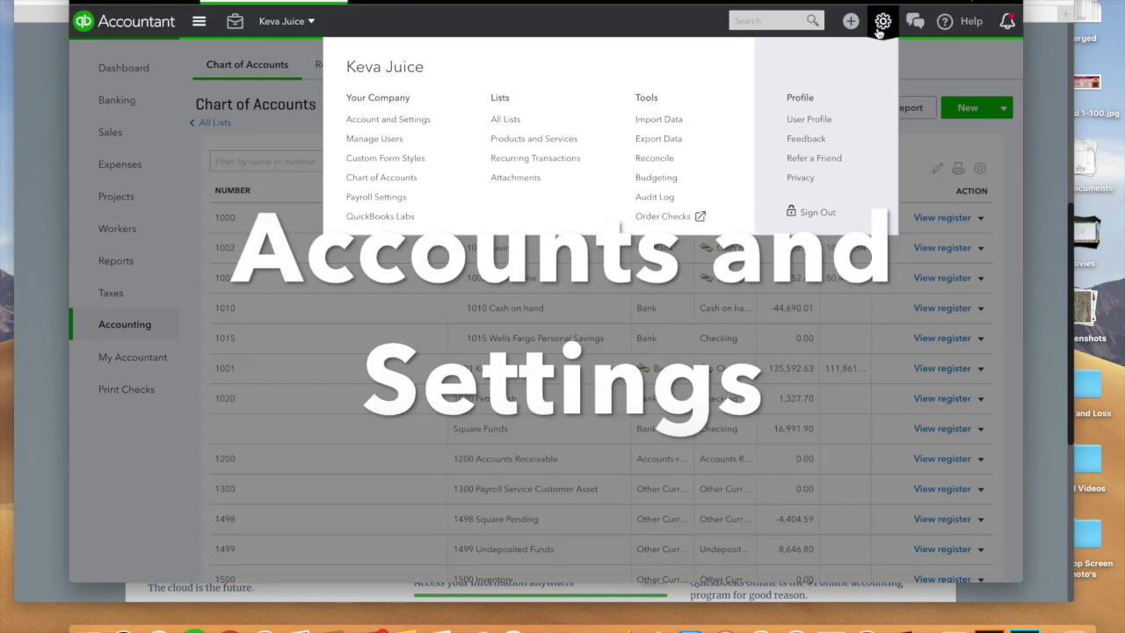
left_click(403, 122)
left_click(129, 230)
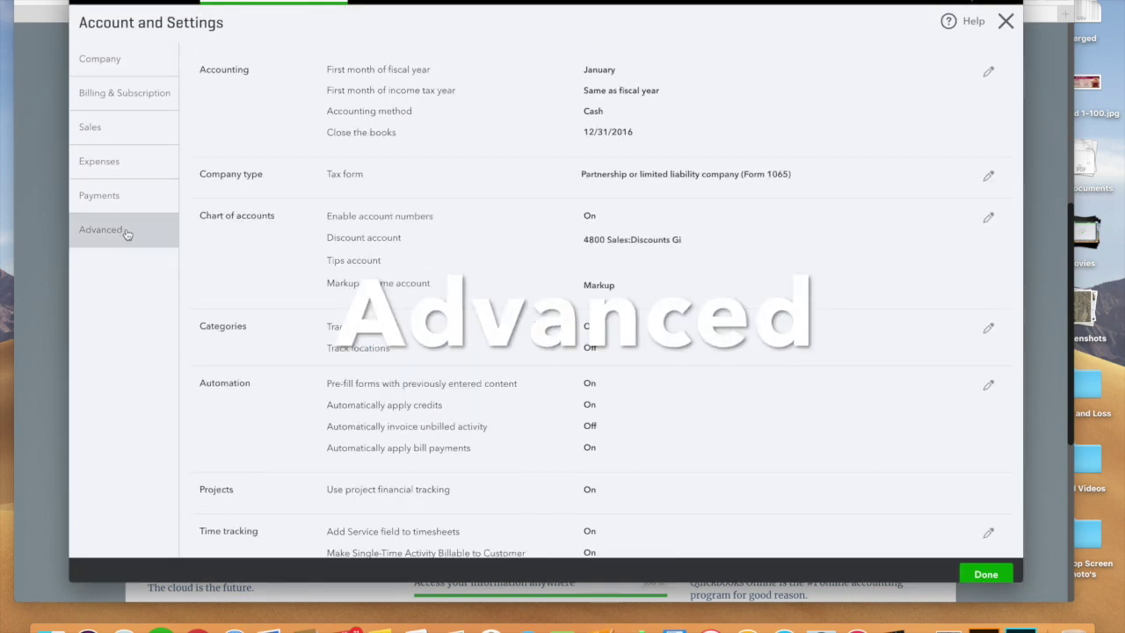
- Open the Categories settings to view the class and location tracking options, and close the settings without saving
scroll(429, 352, "down", 2)
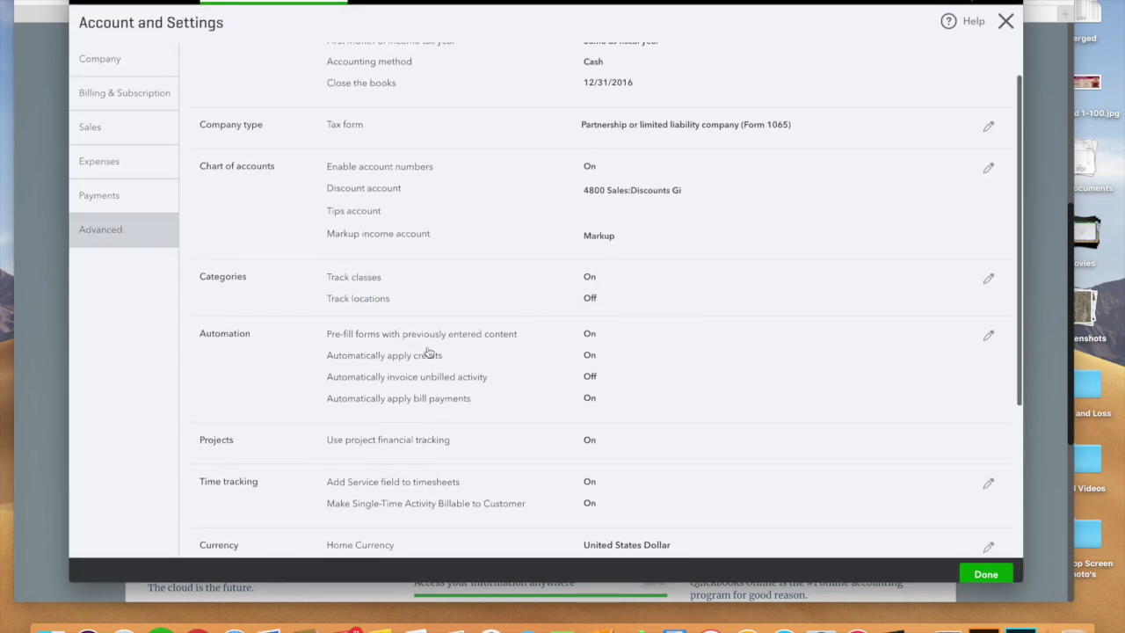
scroll(359, 352, "down", 5)
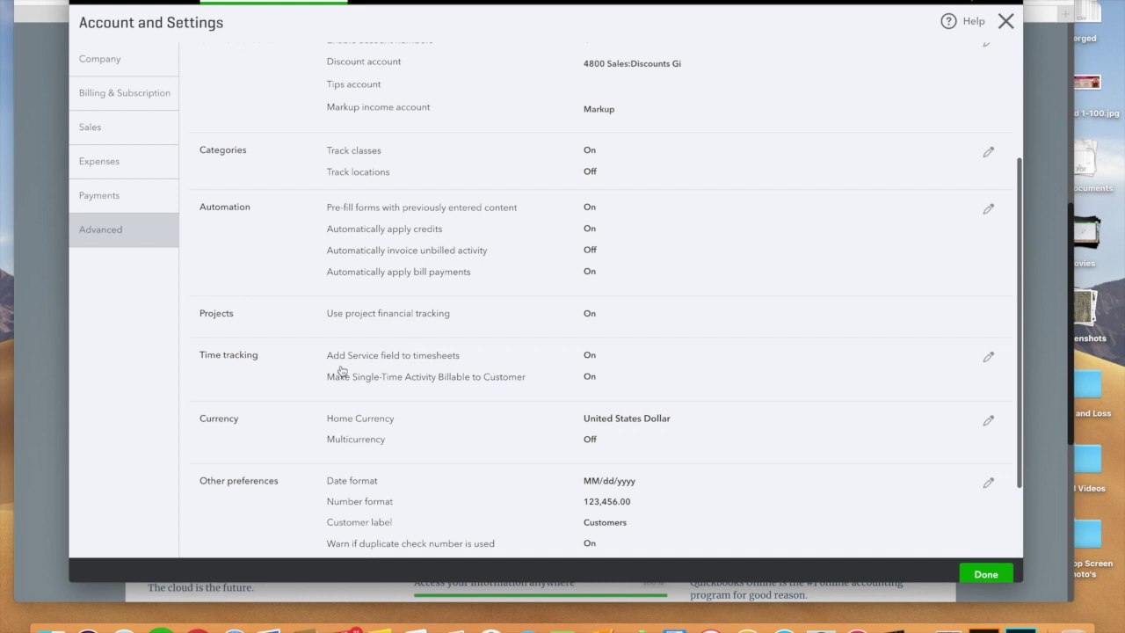
scroll(343, 372, "up", 4)
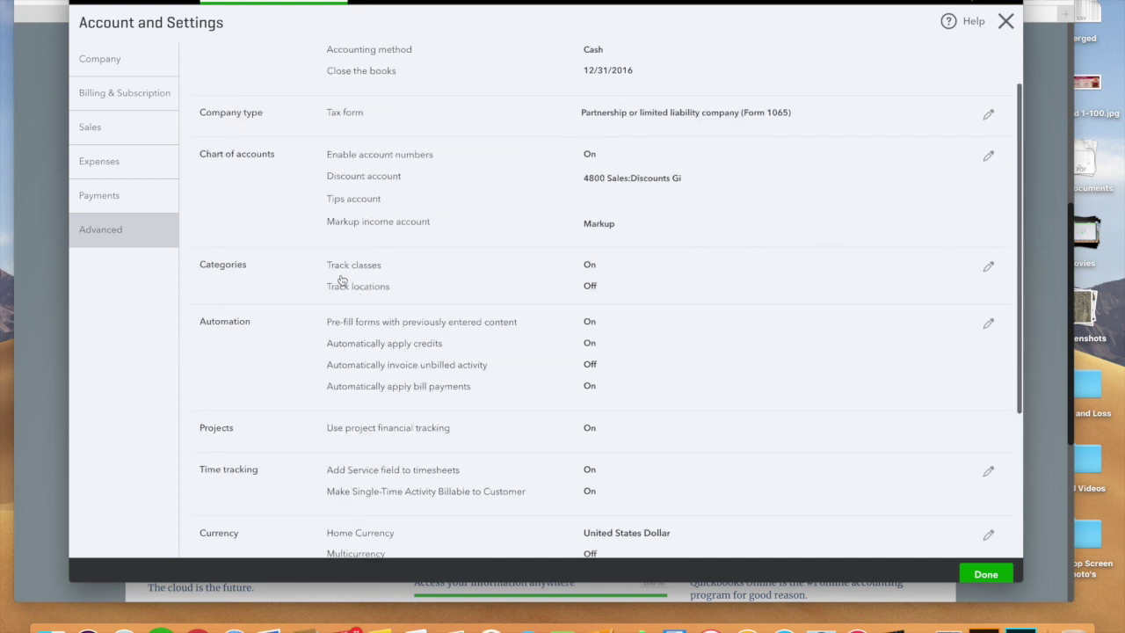
left_click(987, 268)
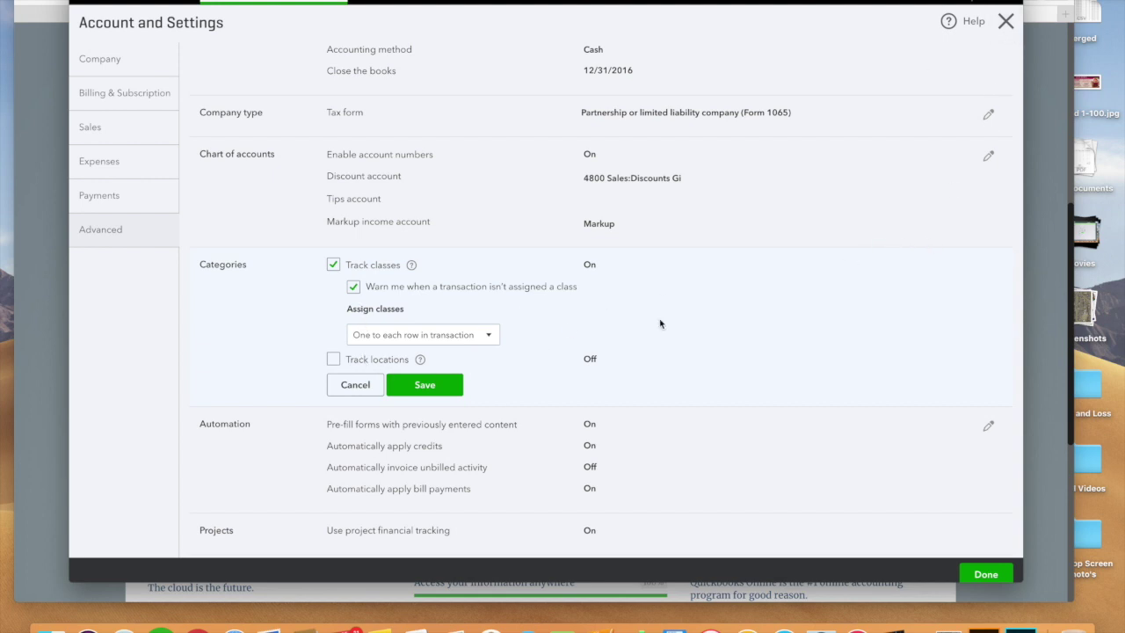
left_click(1005, 26)
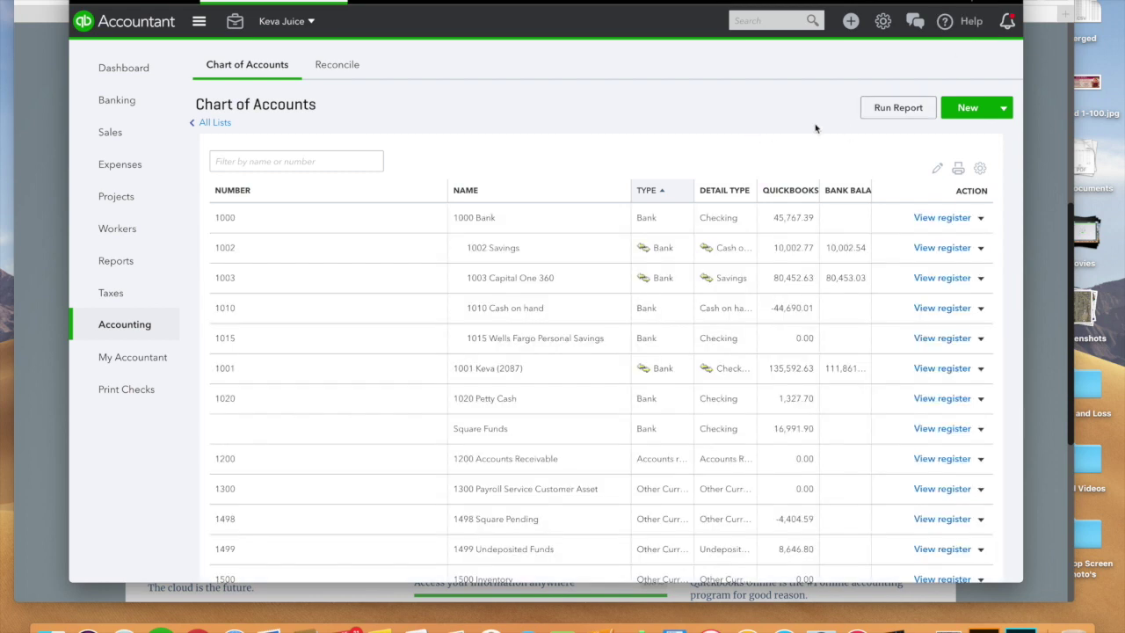
- Open the list of classes from the overview of all company lists
left_click(882, 20)
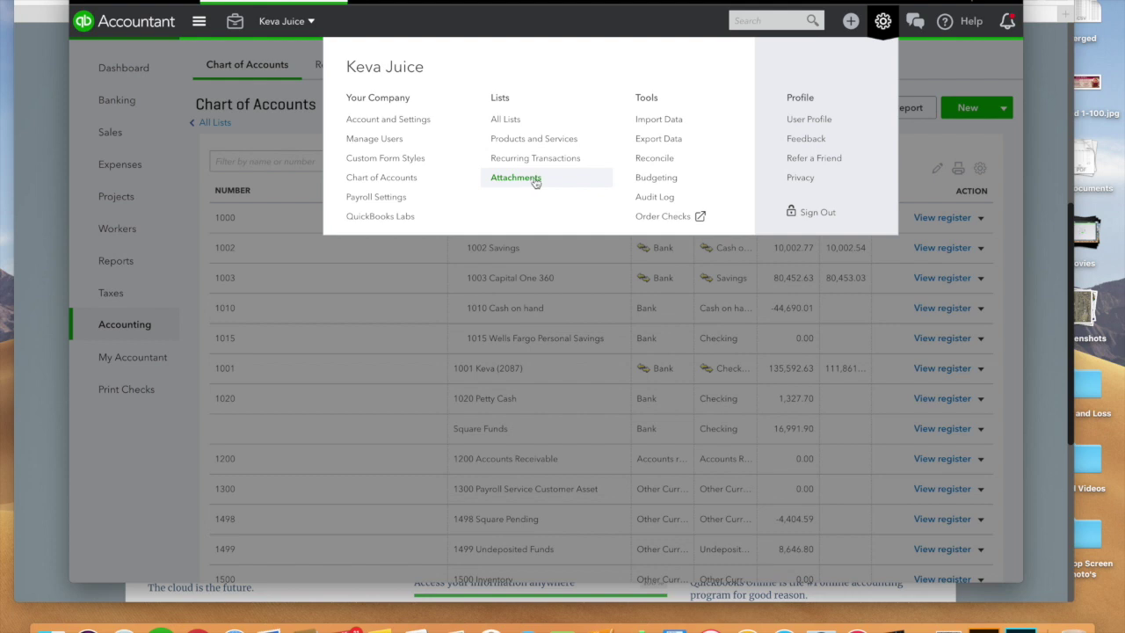
left_click(504, 118)
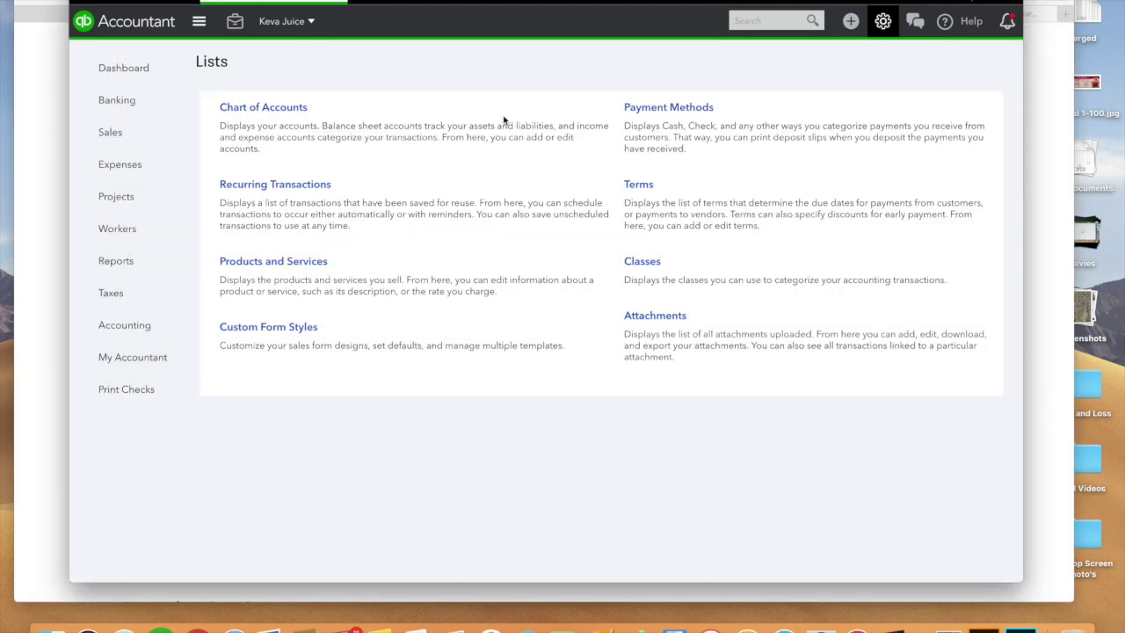
left_click(644, 263)
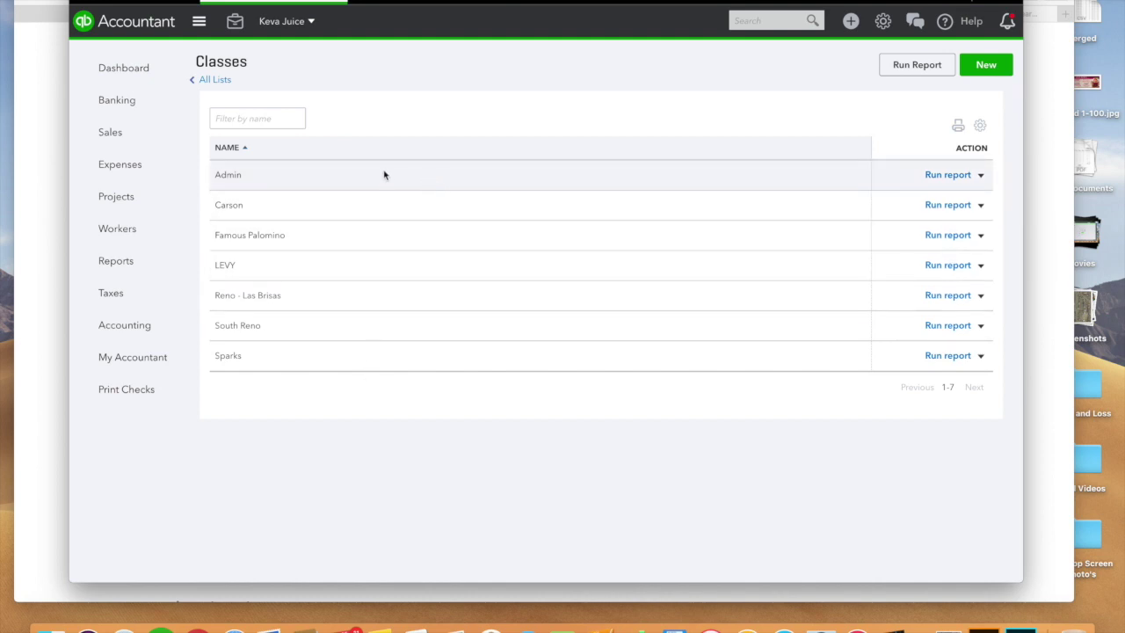
- Run the report for the Carson class and look through its transactions
left_click(941, 205)
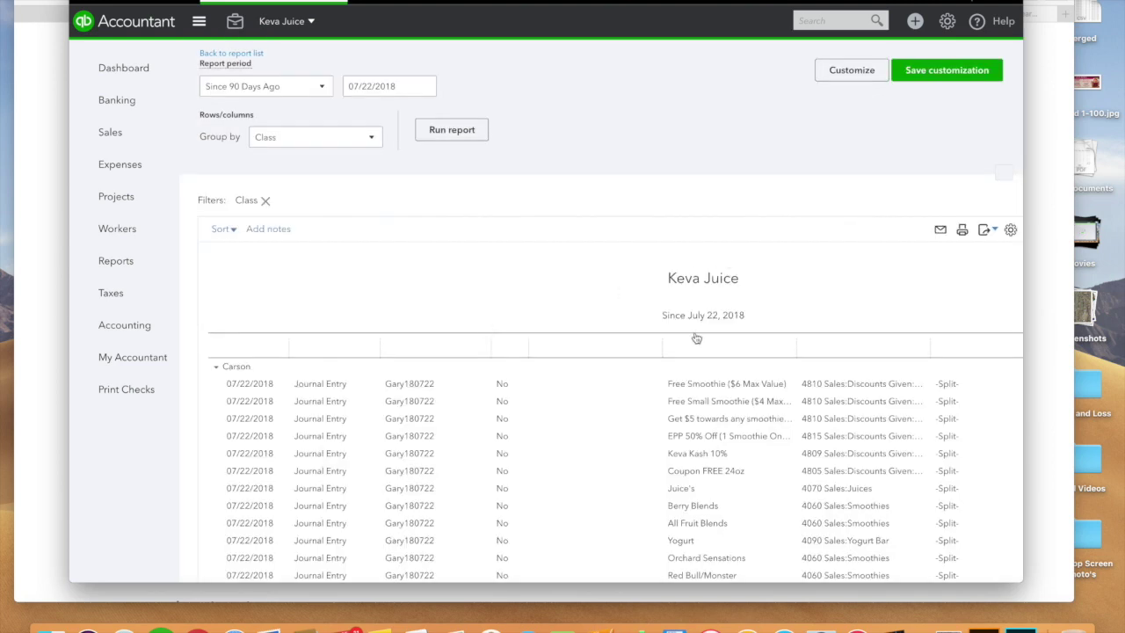
scroll(677, 350, "down", 4)
scroll(401, 238, "down", 1)
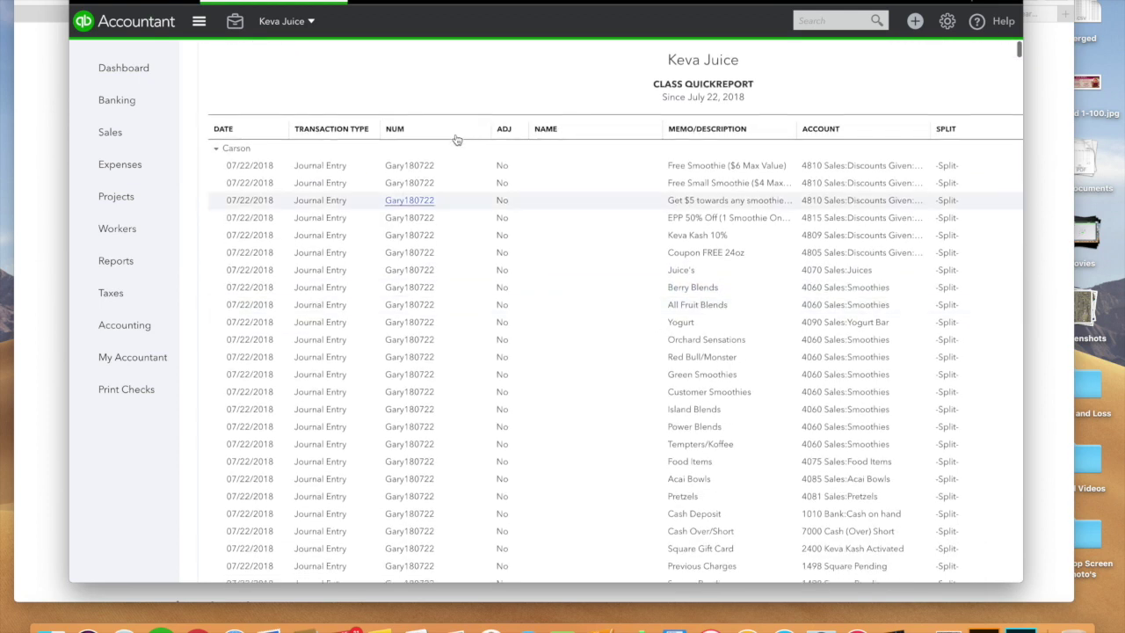
scroll(457, 140, "down", 1)
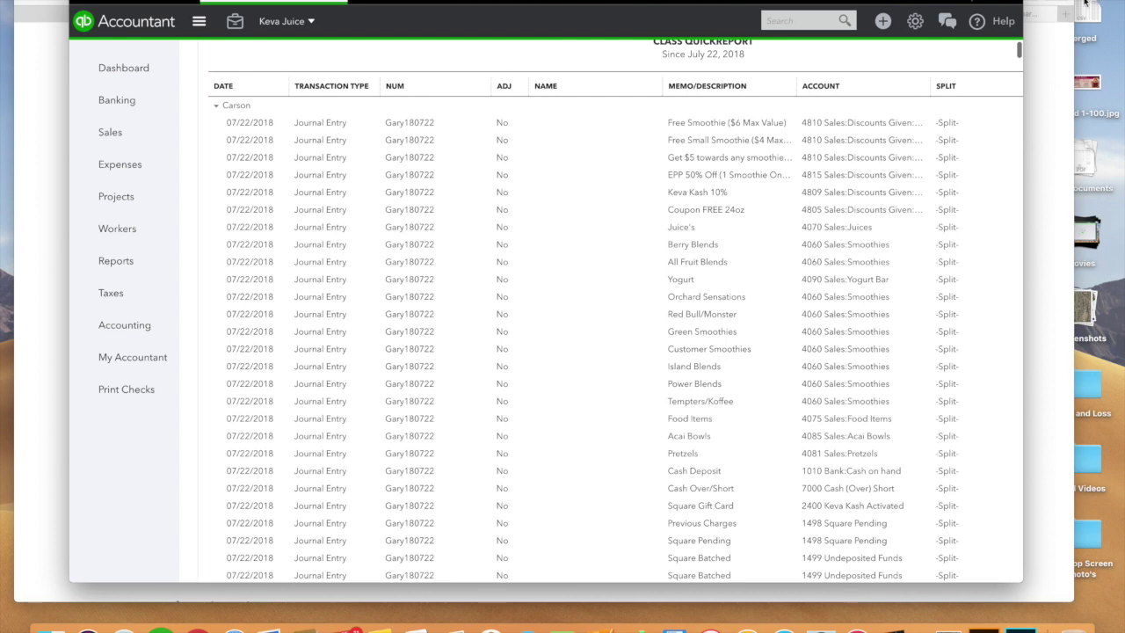
left_click_drag(169, 65, 231, 64)
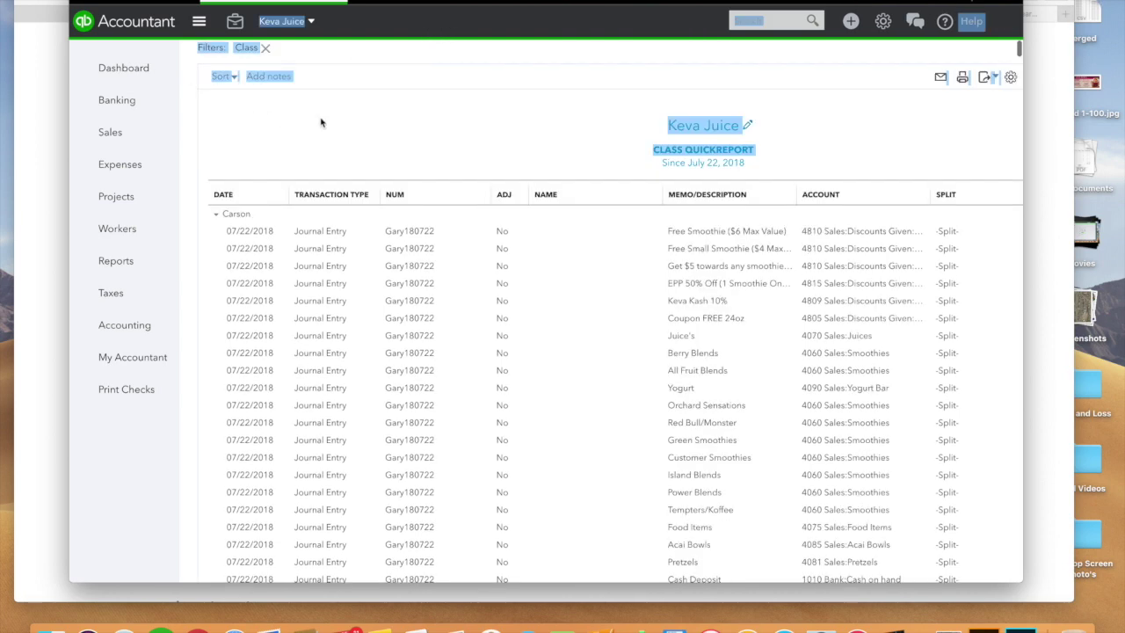
scroll(375, 115, "up", 1)
scroll(294, 79, "up", 3)
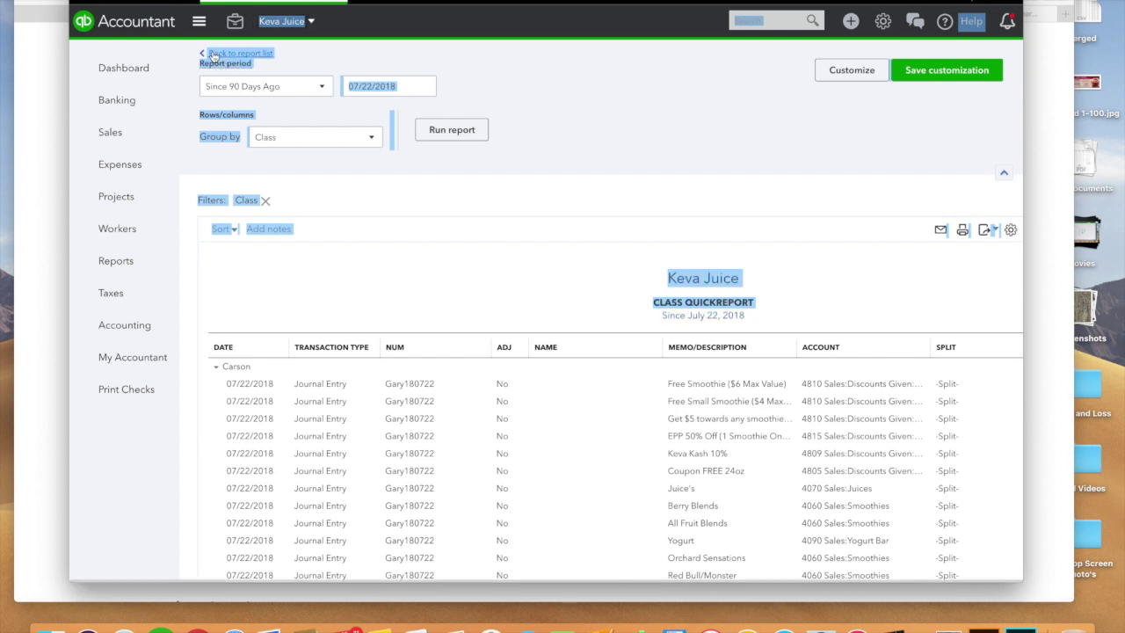
- Leave the Carson class report and bring up the overview of all company lists again
left_click(287, 68)
left_click(468, 131)
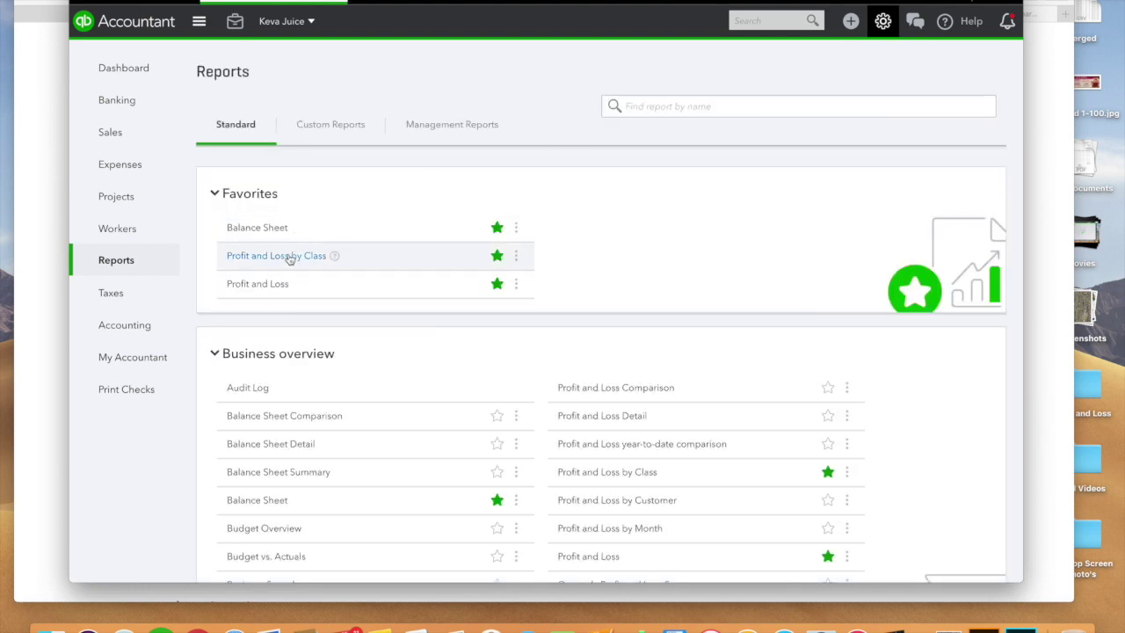
left_click(884, 21)
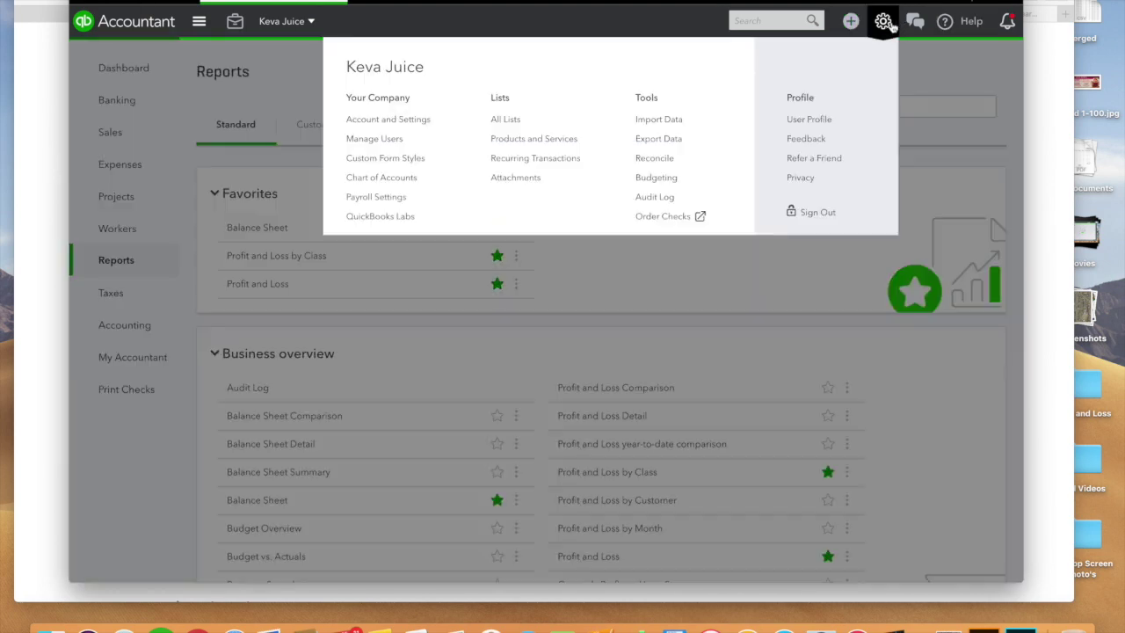
left_click(510, 122)
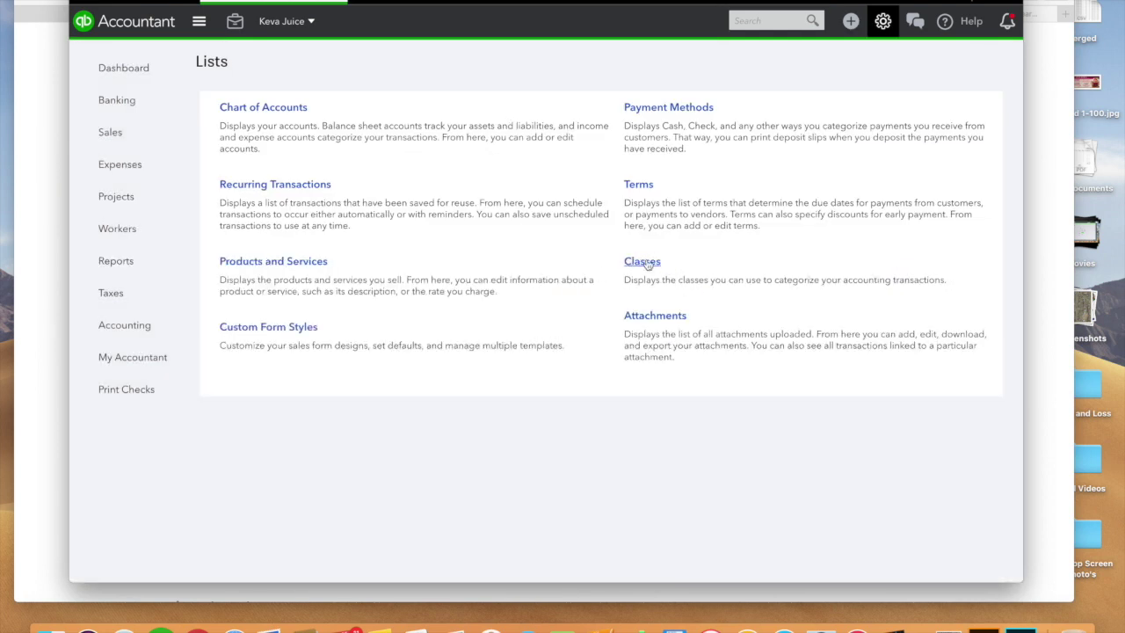
- Open the favorite Profit and Loss report from the standard reports
left_click(116, 261)
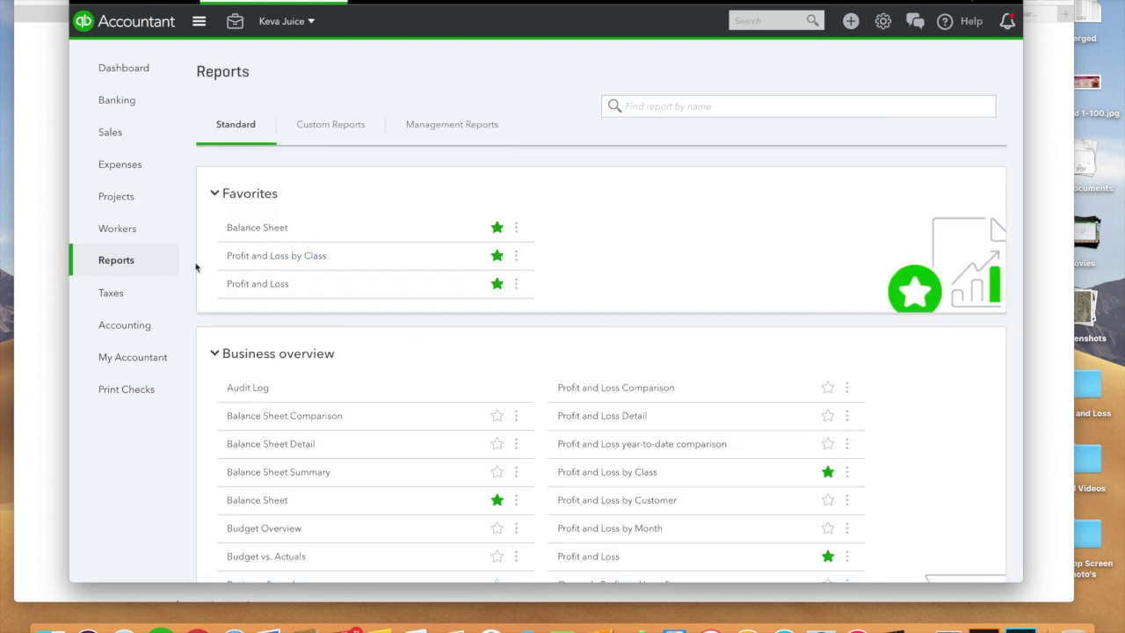
left_click(277, 284)
scroll(603, 327, "up", 4)
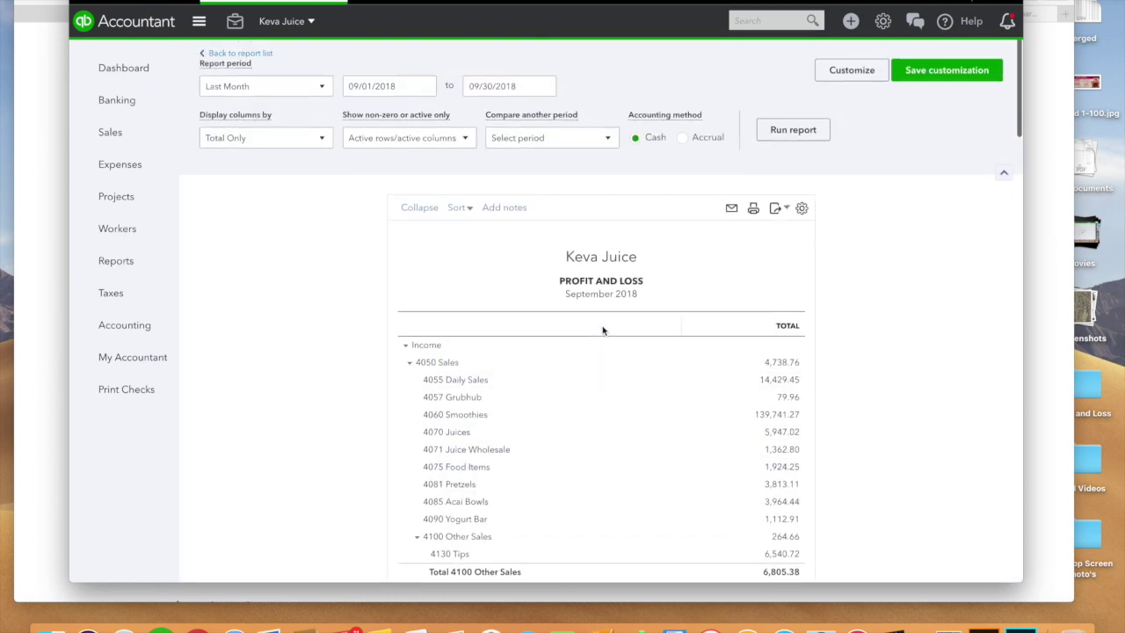
- Look through the September 2018 Profit and Loss report from the income accounts down to net income
scroll(603, 330, "down", 6)
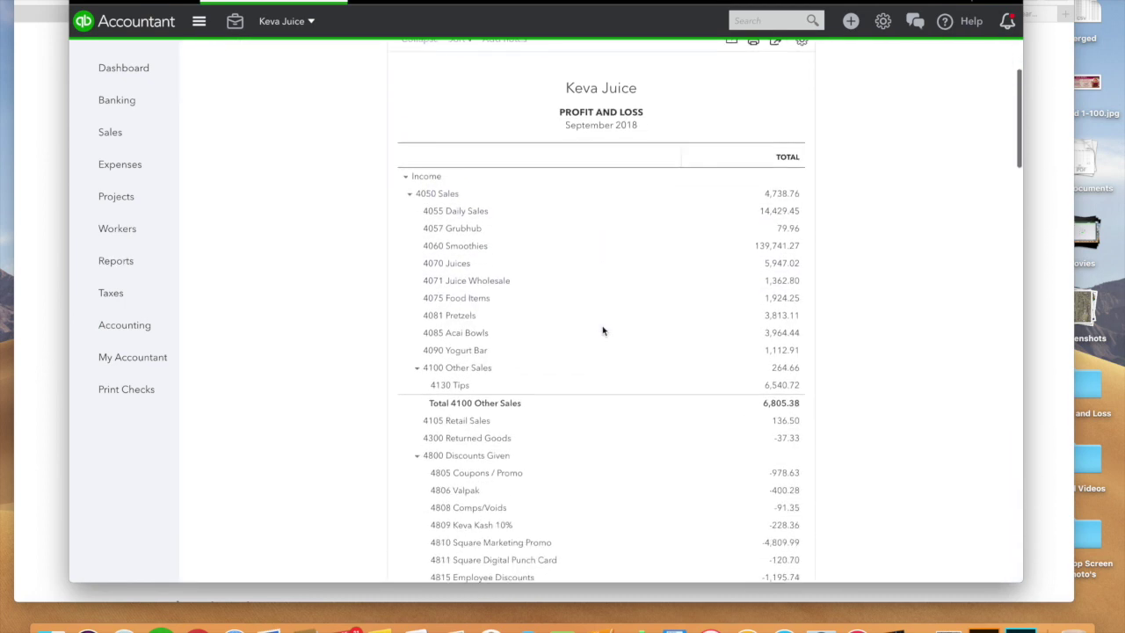
scroll(602, 330, "down", 12)
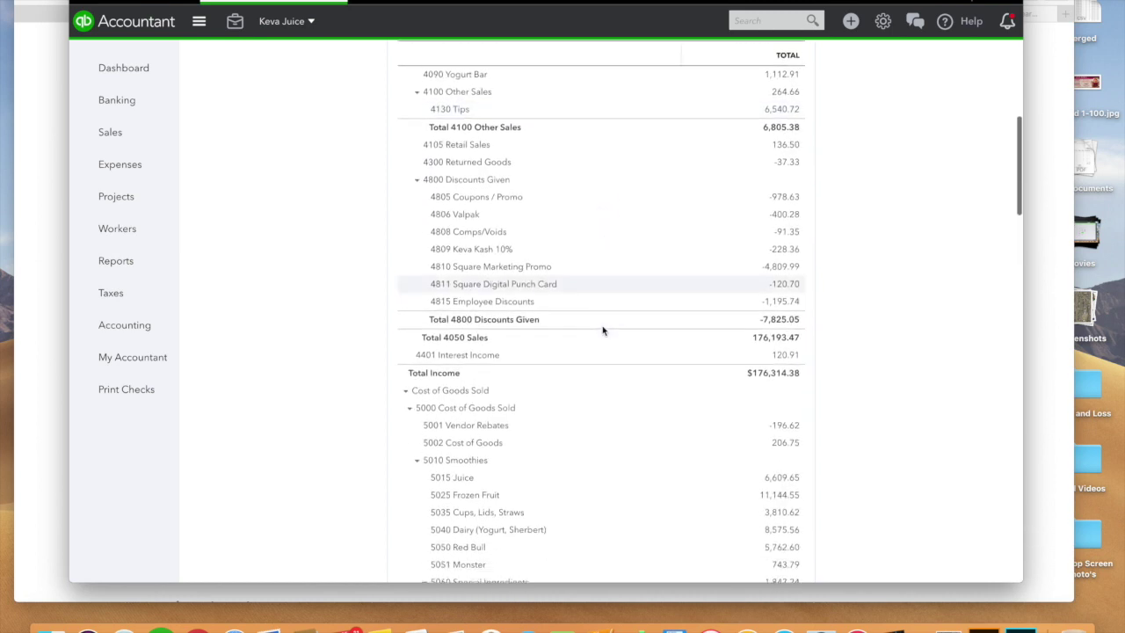
scroll(603, 331, "down", 20)
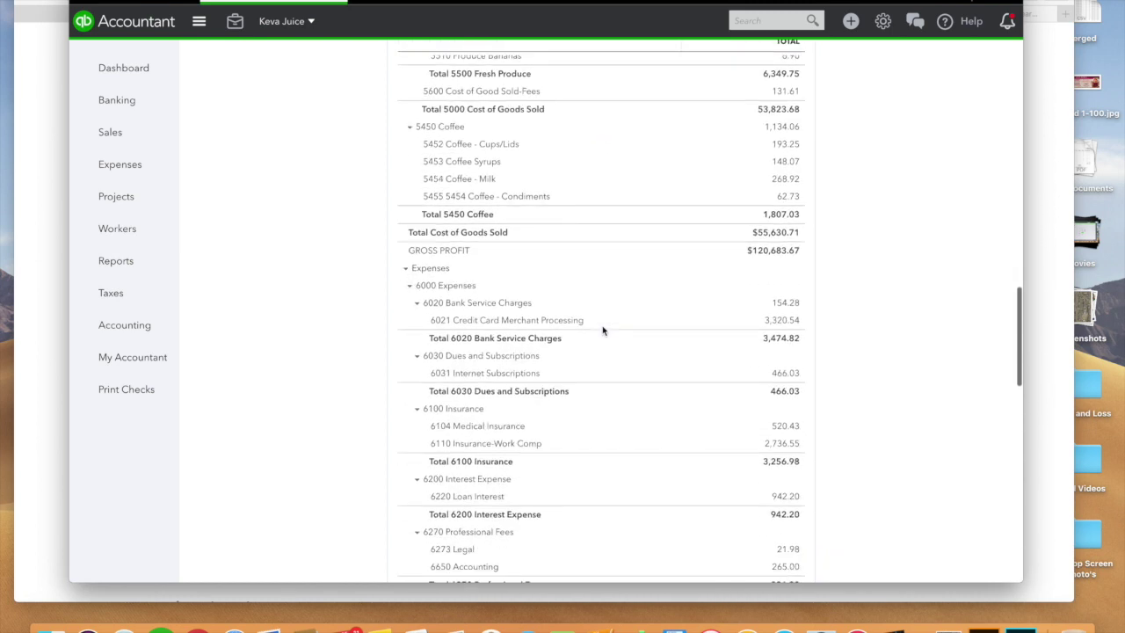
scroll(602, 331, "down", 18)
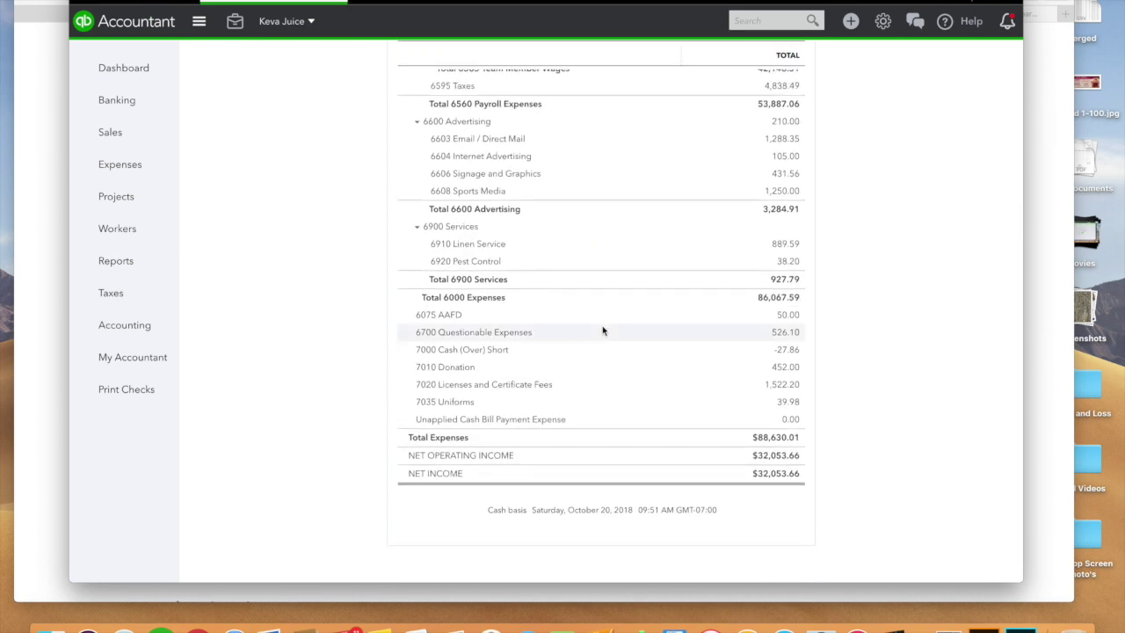
scroll(695, 307, "up", 20)
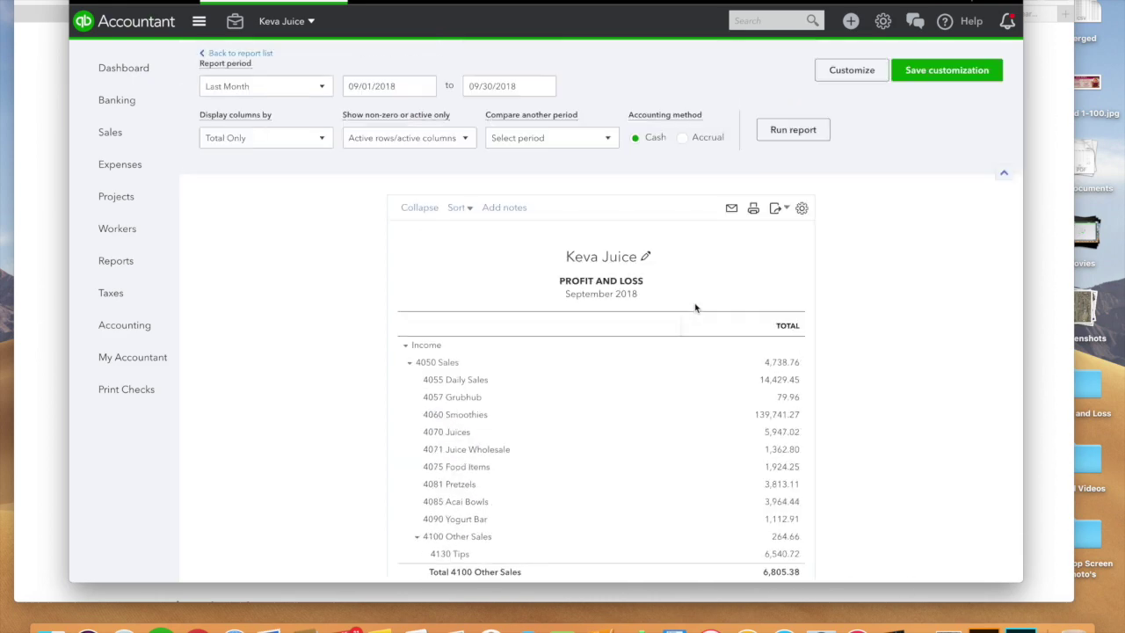
- Return to the report list, open the favorite Profit and Loss by Class report and review its class columns down to net income
left_click(241, 54)
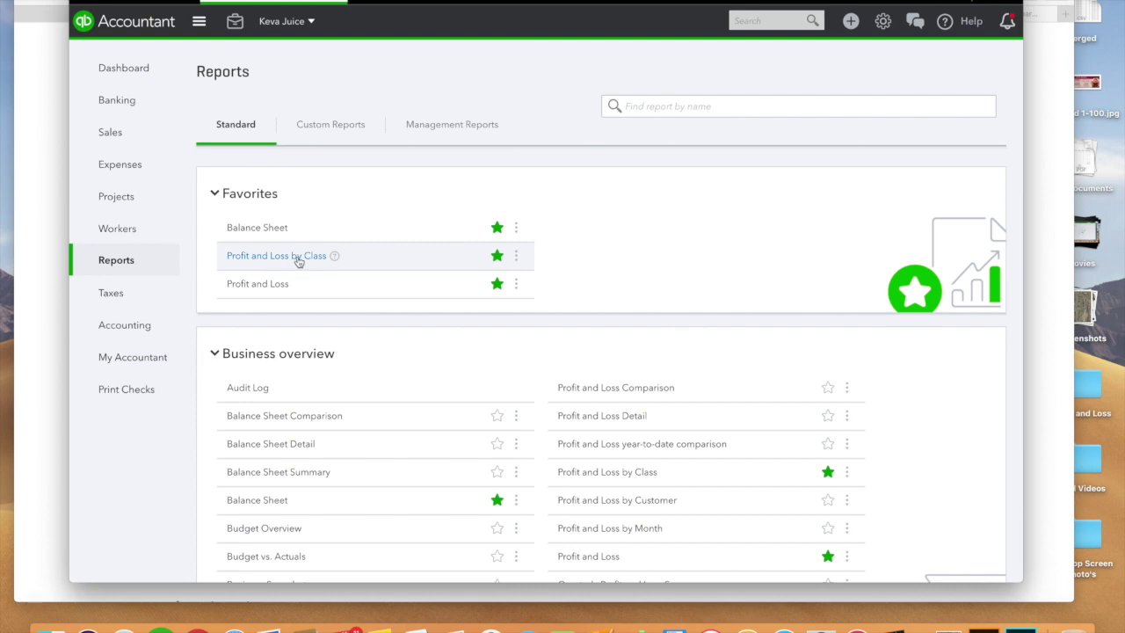
left_click(296, 256)
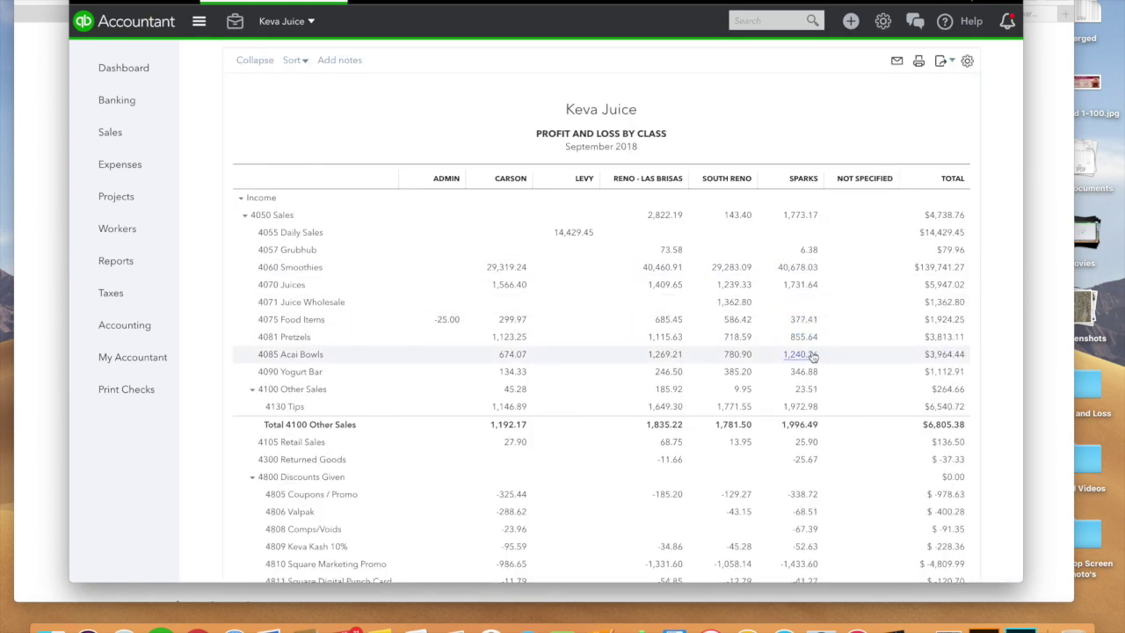
scroll(717, 306, "down", 15)
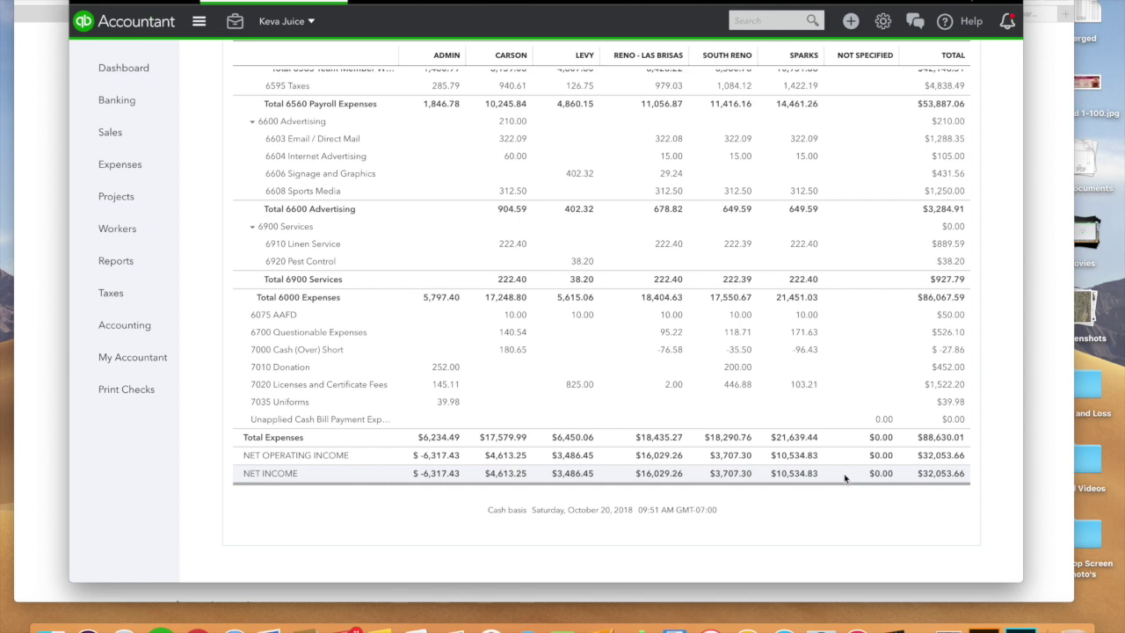
scroll(844, 477, "up", 15)
scroll(690, 350, "down", 1)
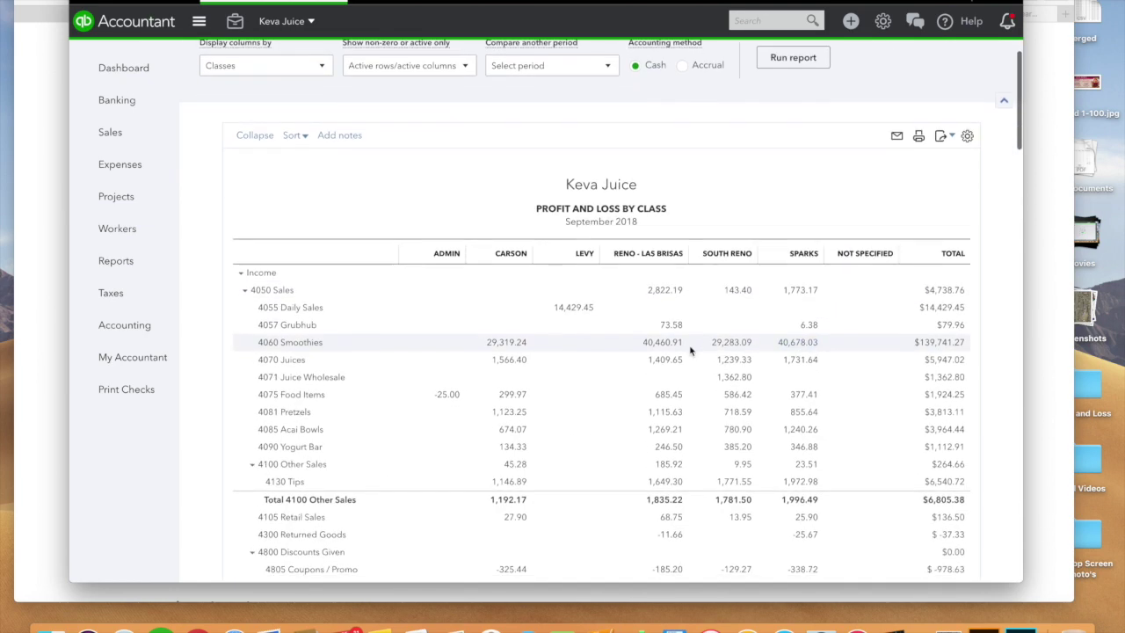
scroll(528, 328, "up", 1)
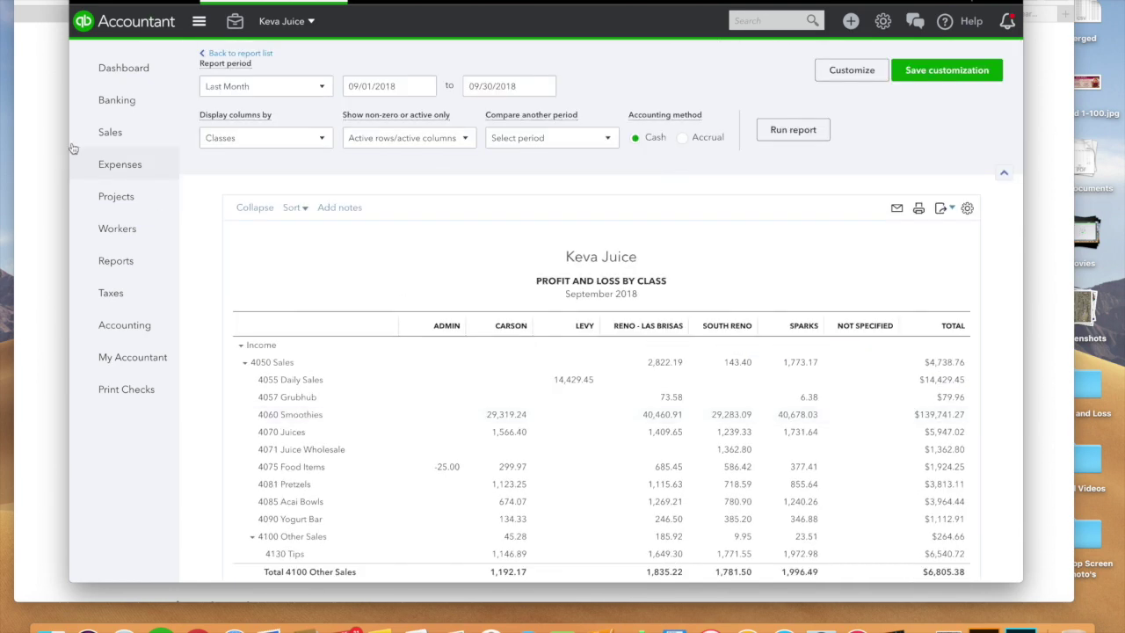
- Open the Banking overview of bank and credit card accounts, visiting the Expenses page in between
left_click(119, 102)
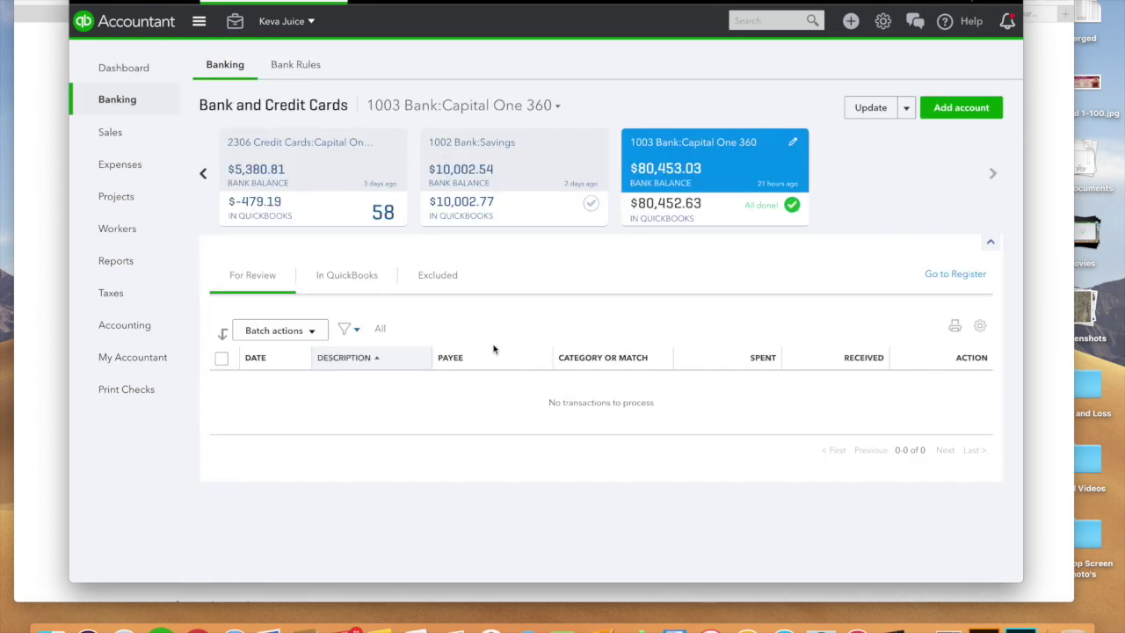
mouse_move(123, 166)
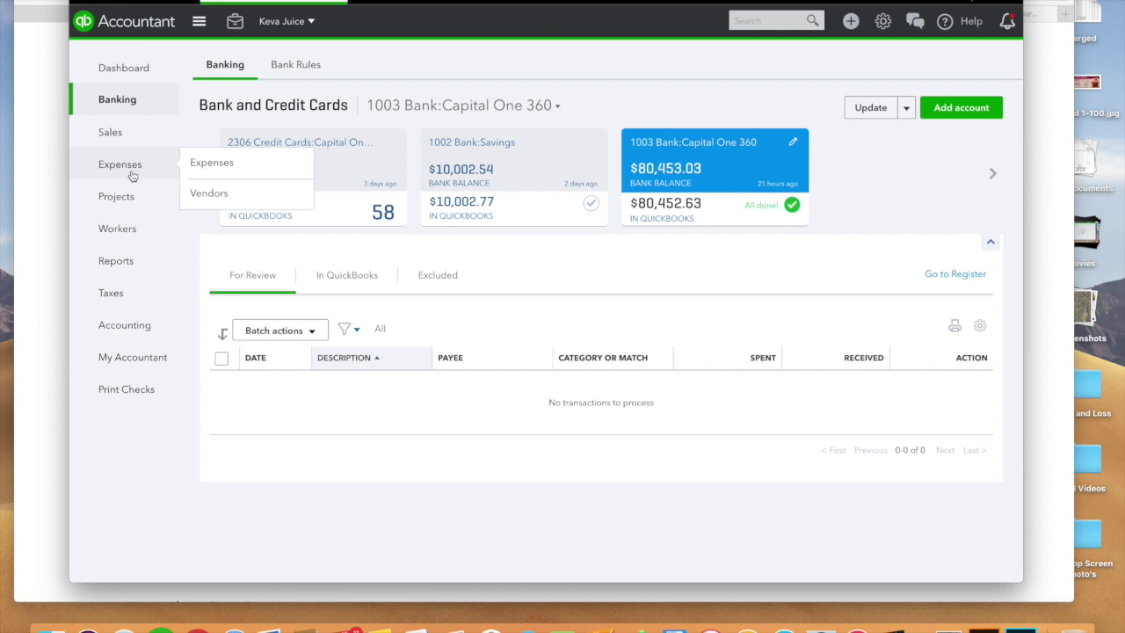
left_click(201, 164)
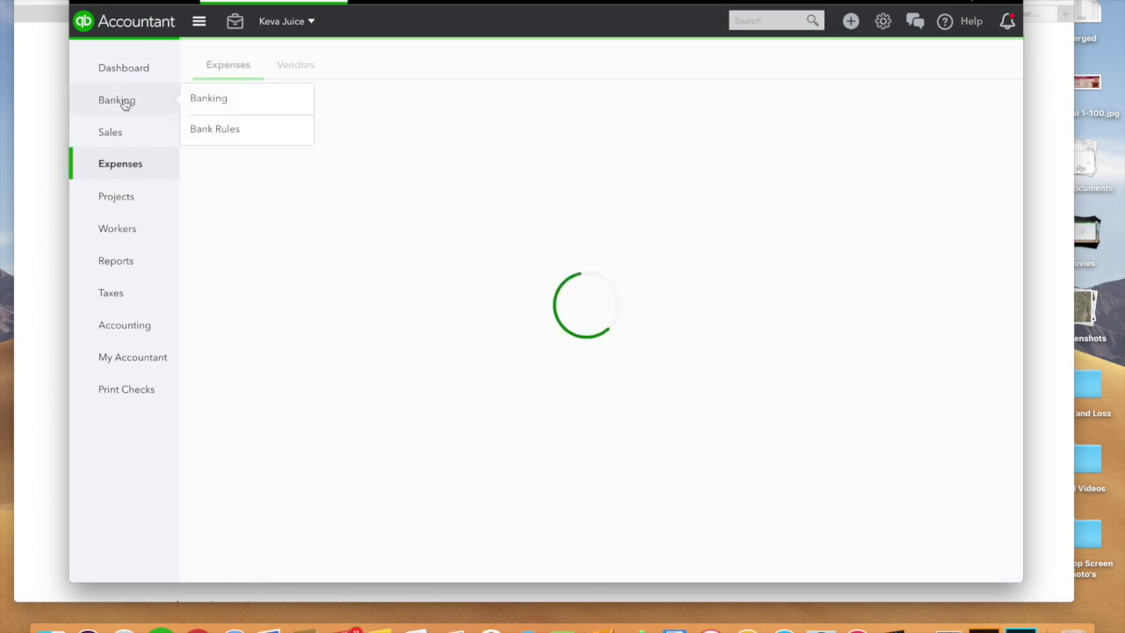
left_click(126, 103)
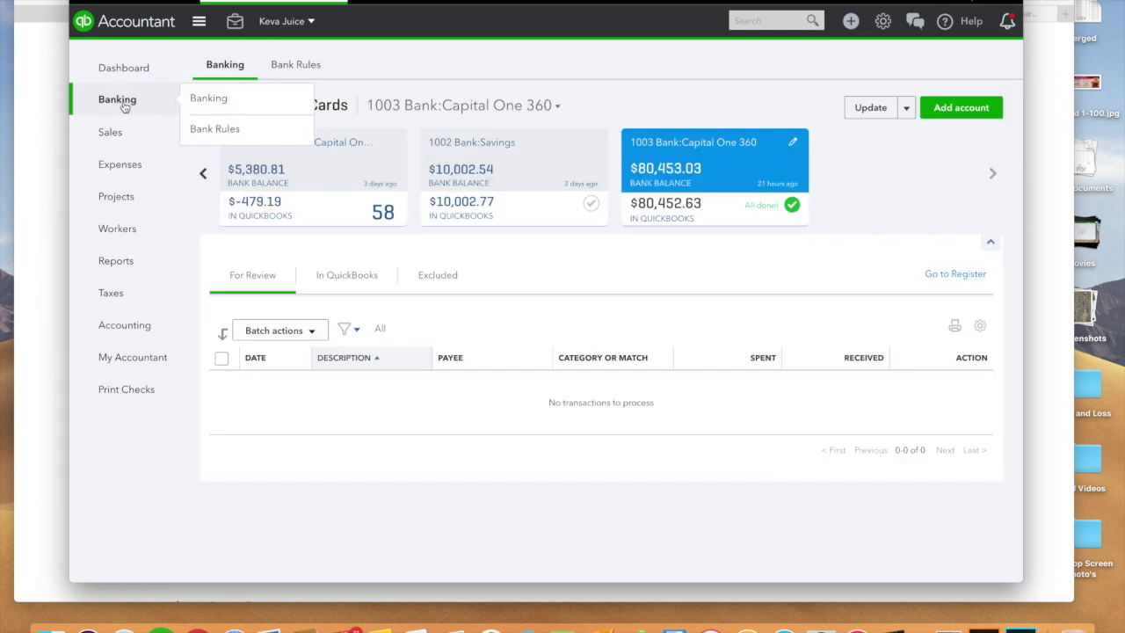
left_click(243, 100)
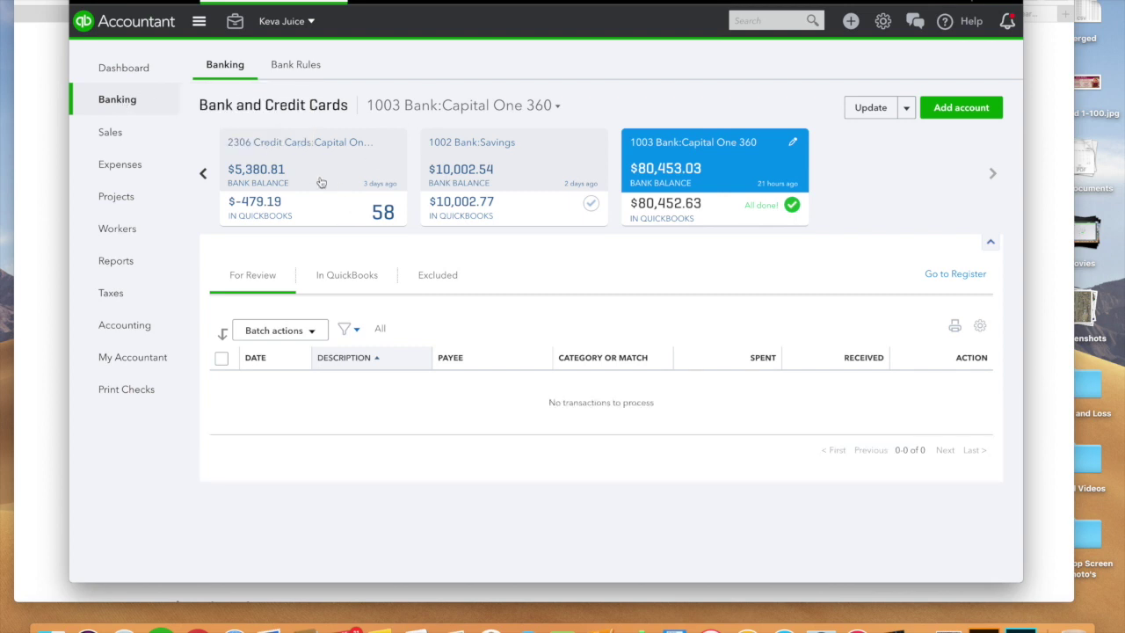
- Switch from the 1002 Savings account to the 1001 Keva bank account to show its transactions for review
left_click(437, 173)
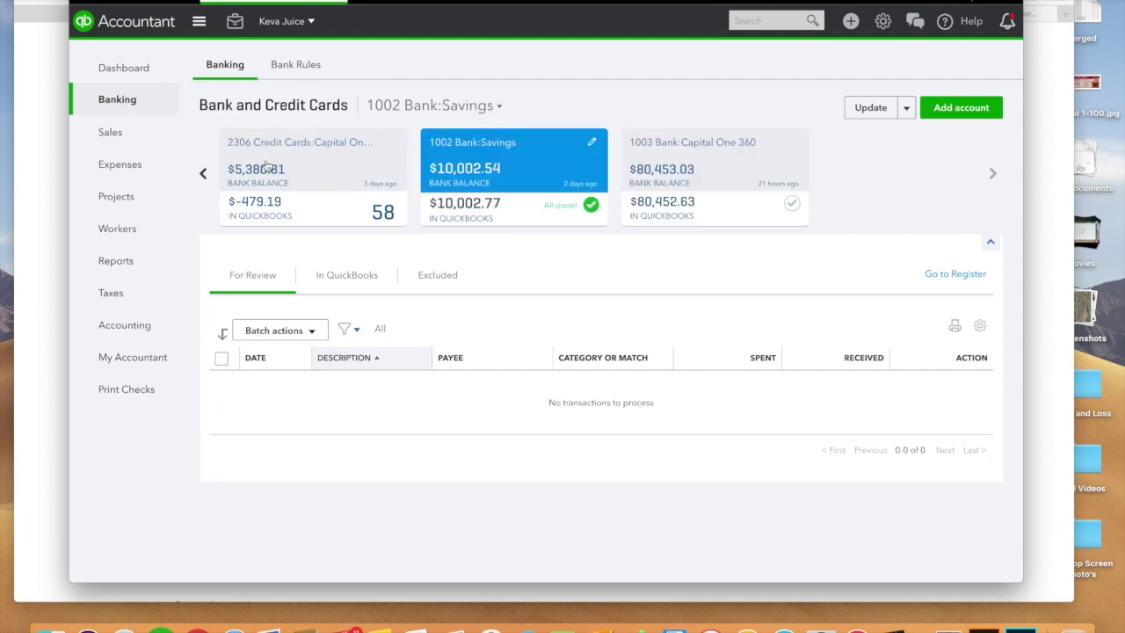
left_click(203, 175)
scroll(263, 184, "up", 2)
left_click(432, 229)
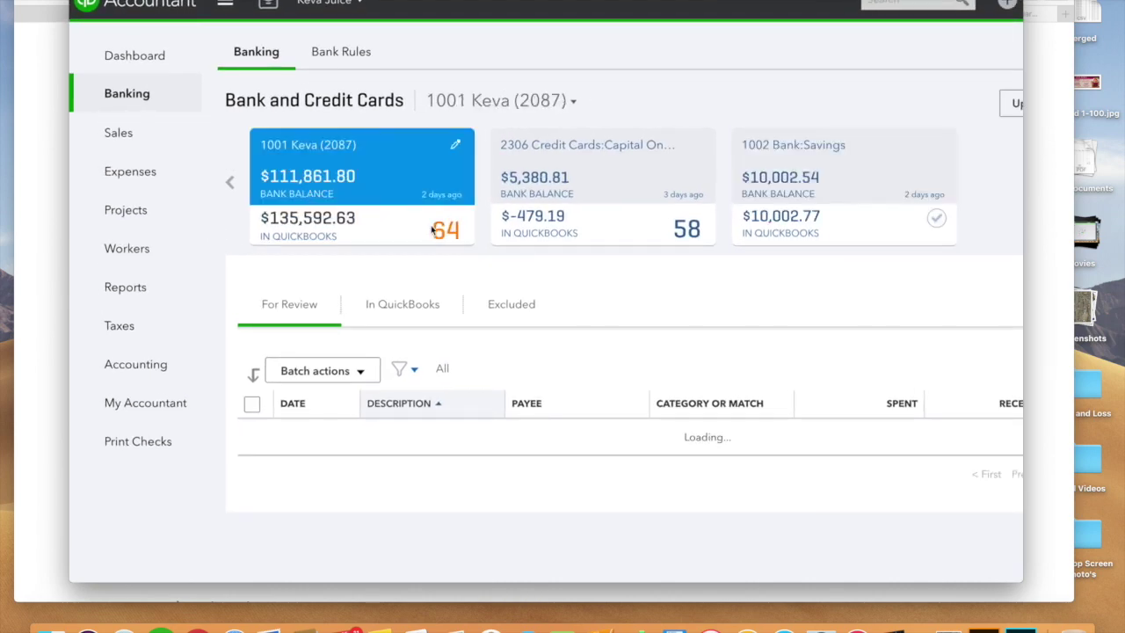
- Look through the Keva bank account's transactions for review down to the Uber and US Foods entries
scroll(434, 230, "down", 8)
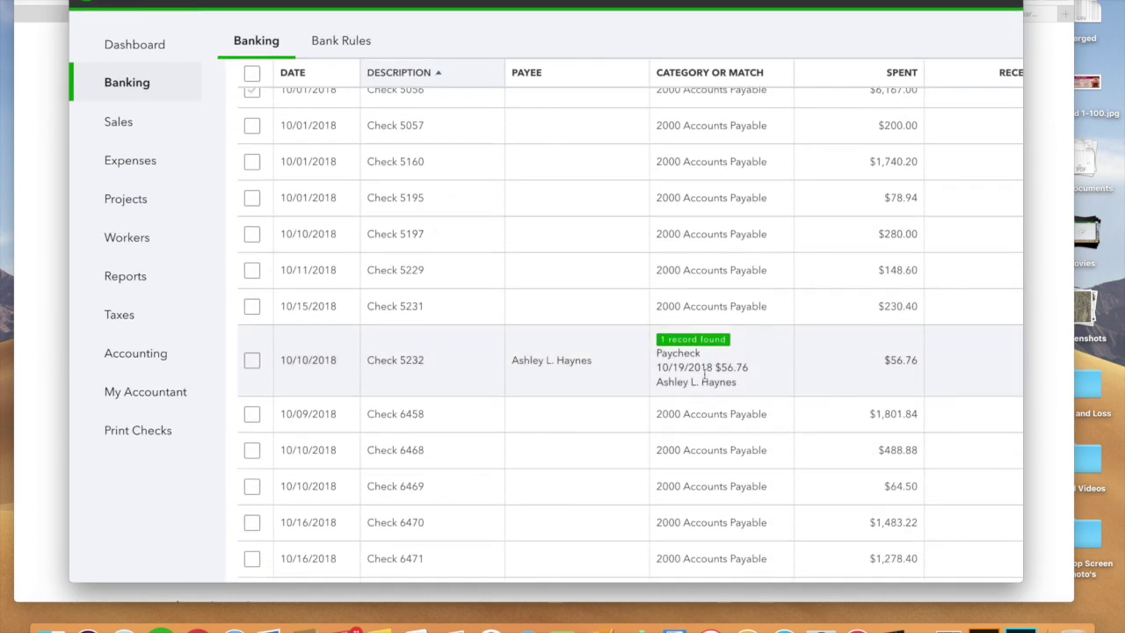
scroll(397, 145, "up", 3)
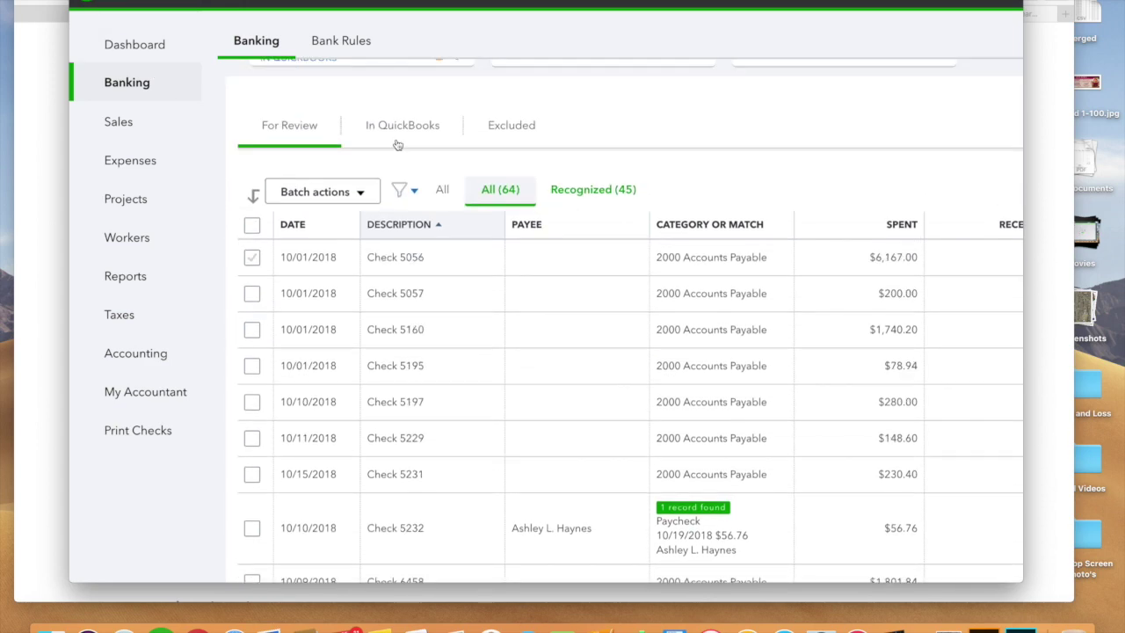
scroll(556, 304, "down", 10)
scroll(553, 303, "down", 5)
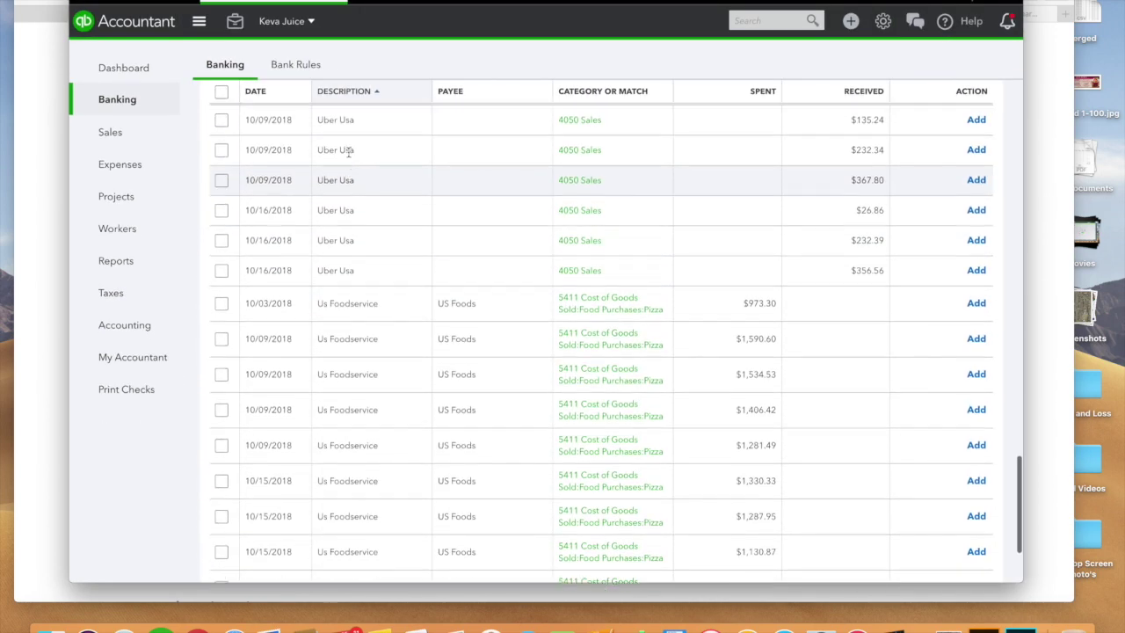
scroll(349, 151, "up", 2)
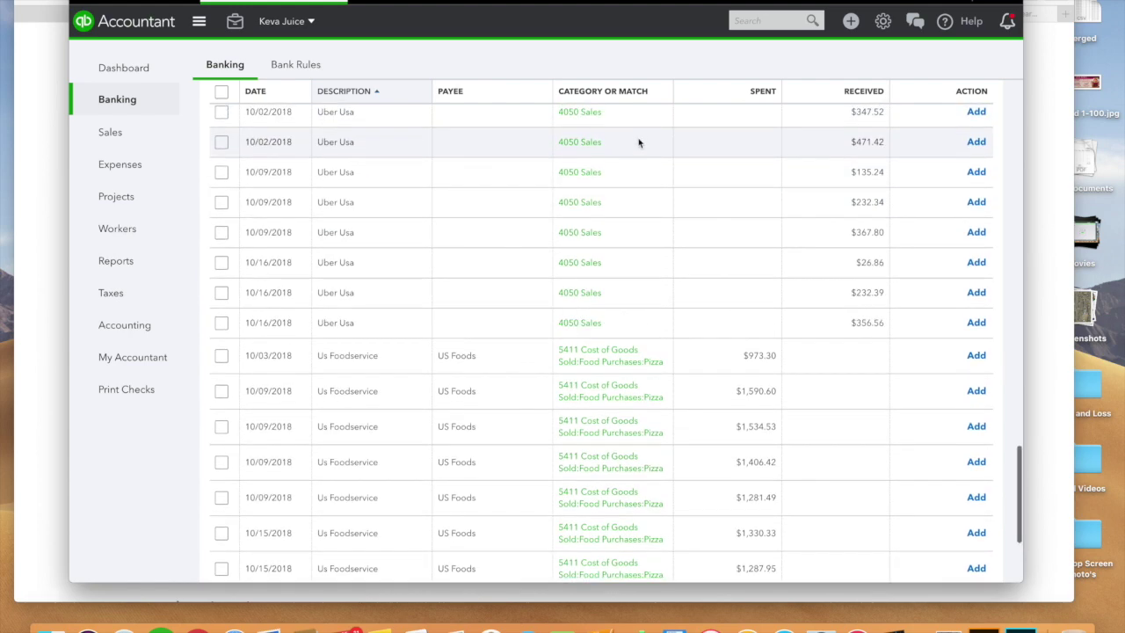
scroll(639, 143, "up", 3)
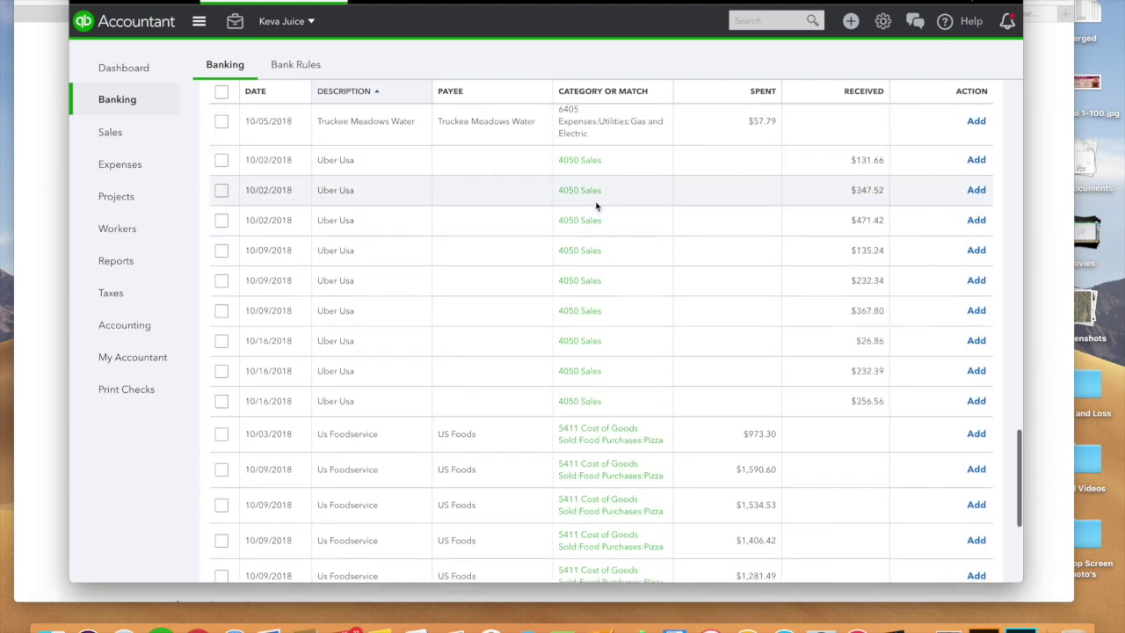
- Expand the 10/02/2018 Uber deposit of $471.42, then set its payee to UberEats and its class to Reno - Las Brisas
left_click(548, 220)
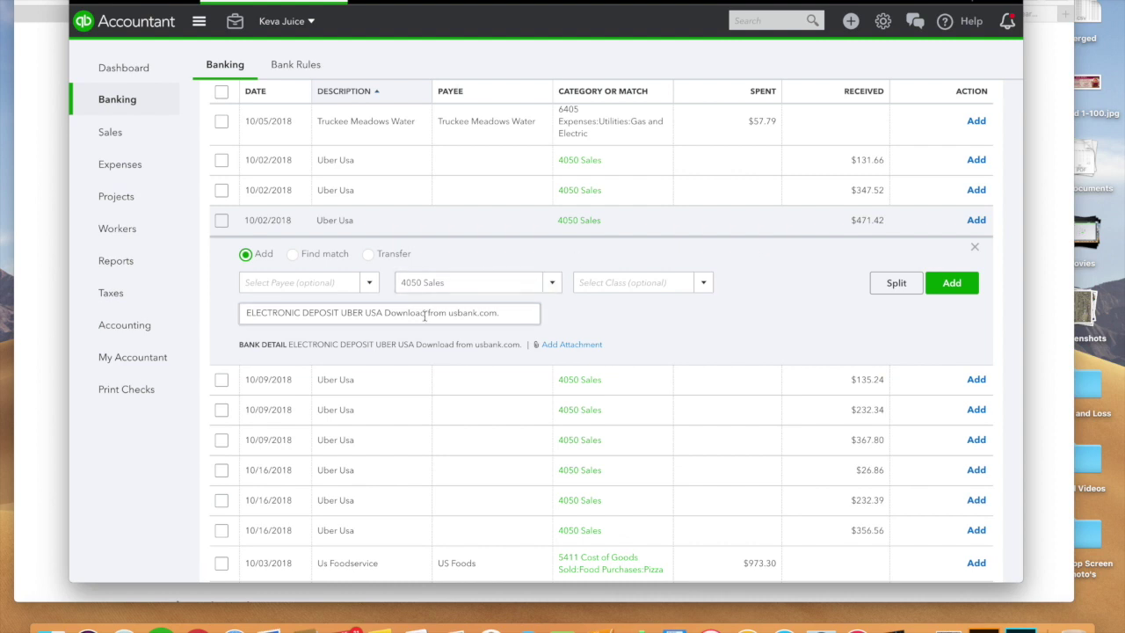
type("u")
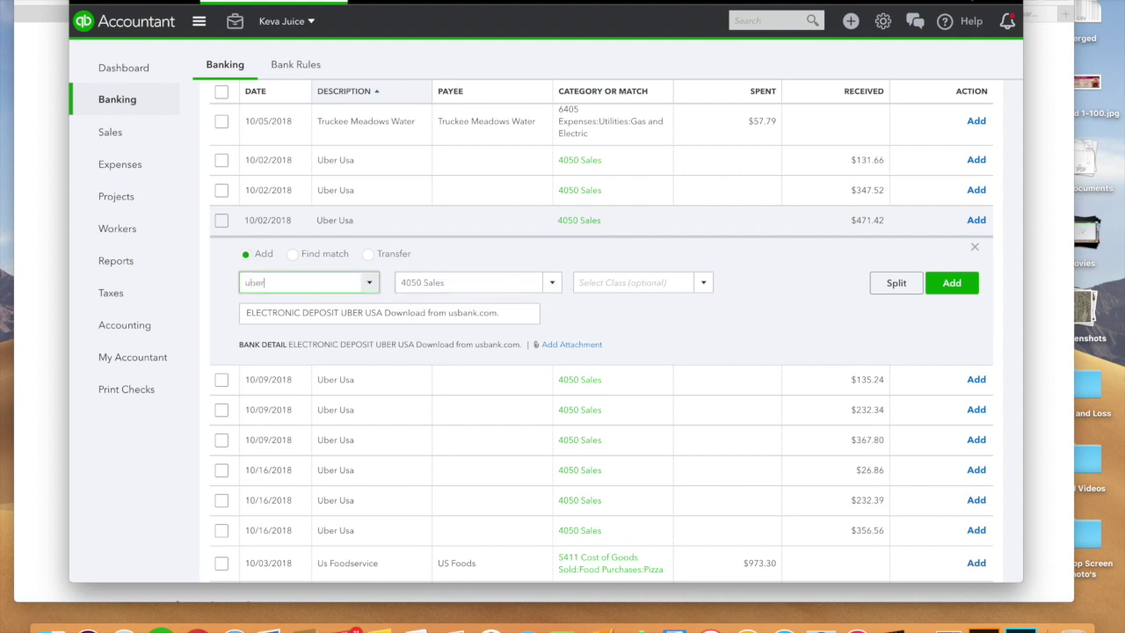
type("ber")
left_click(318, 354)
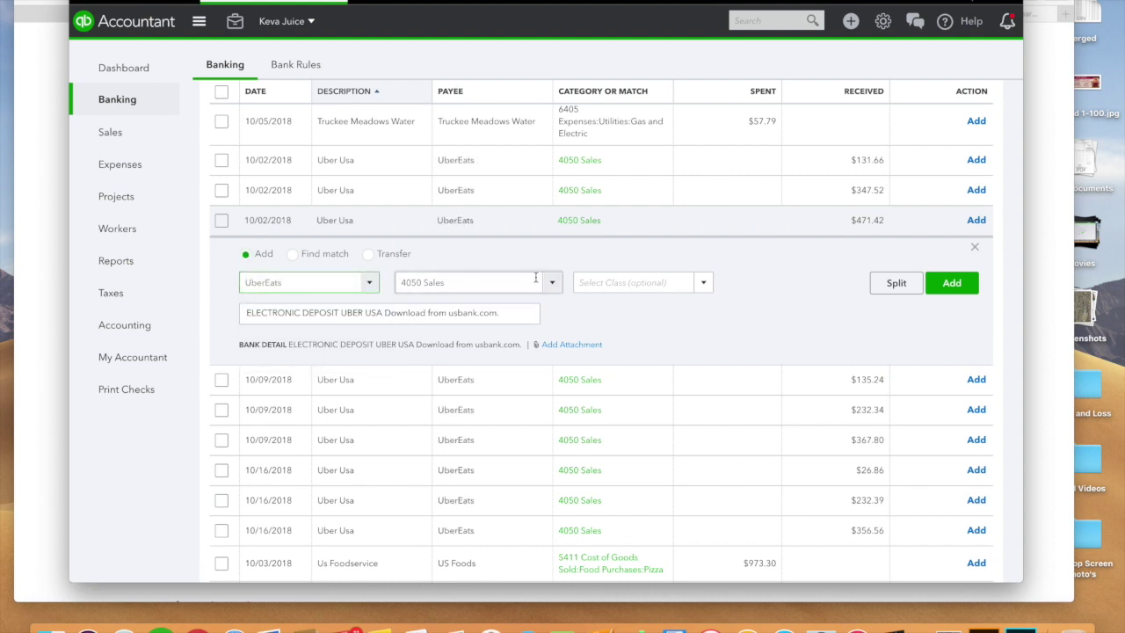
left_click(702, 283)
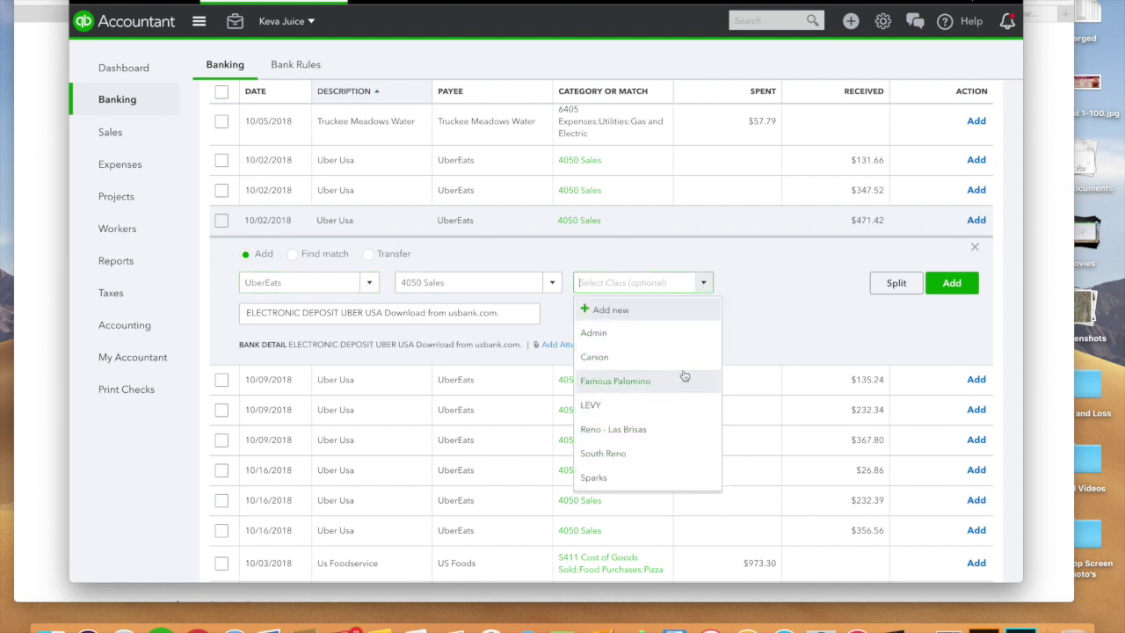
left_click(668, 430)
- Expand the 10/16/2018 Square deposit of $475.25 and open its matching journal entry to examine the accounts and classes
scroll(716, 176, "up", 2)
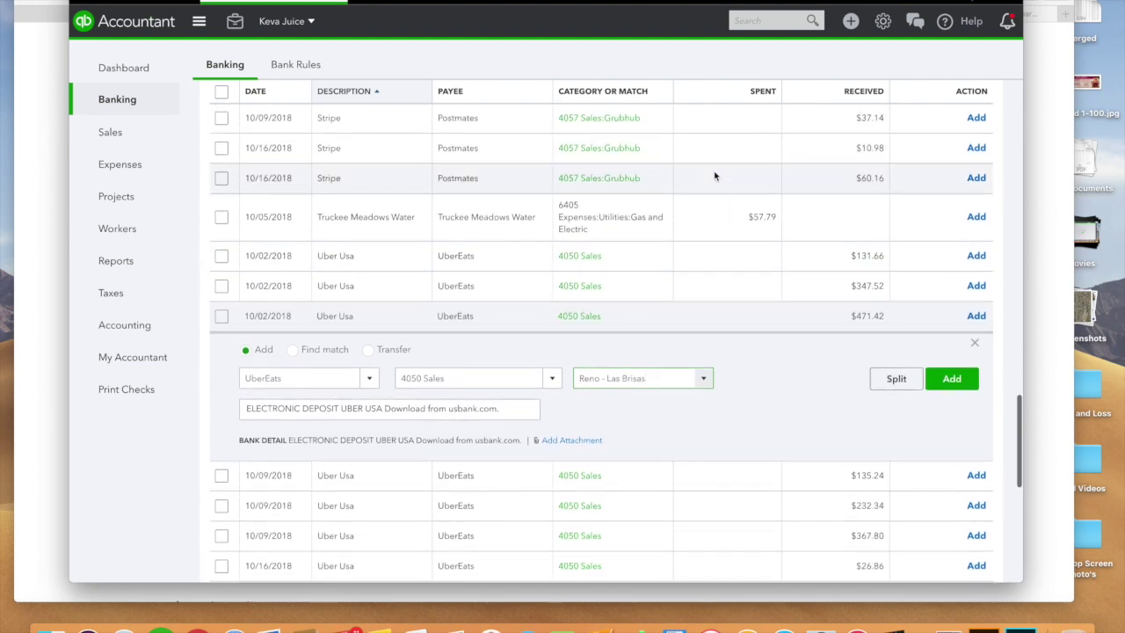
scroll(715, 176, "up", 5)
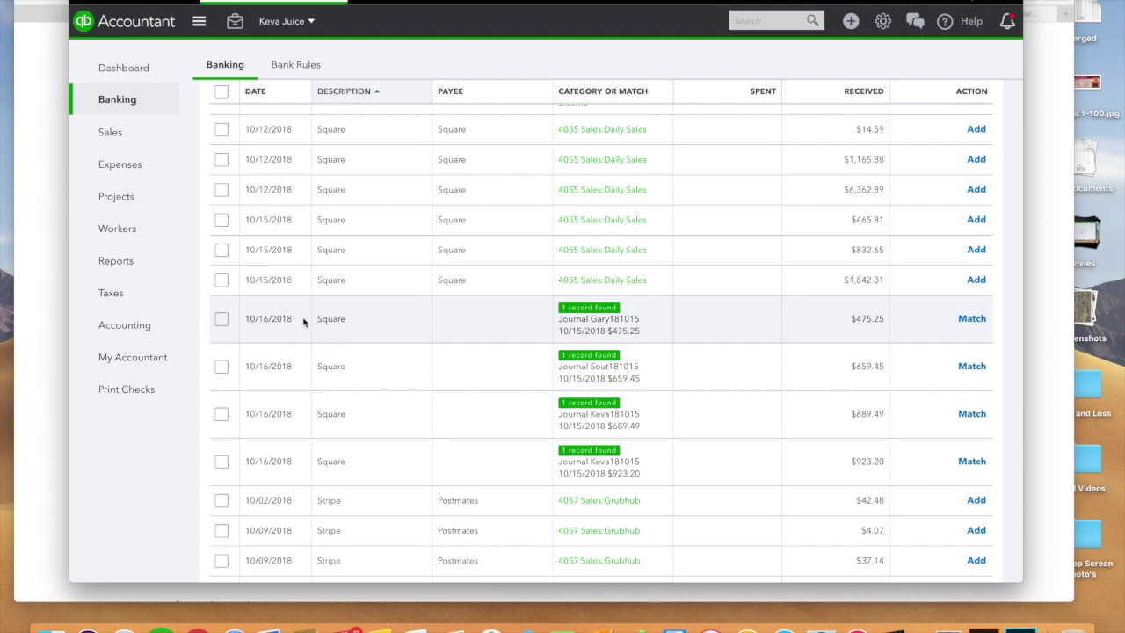
left_click(724, 335)
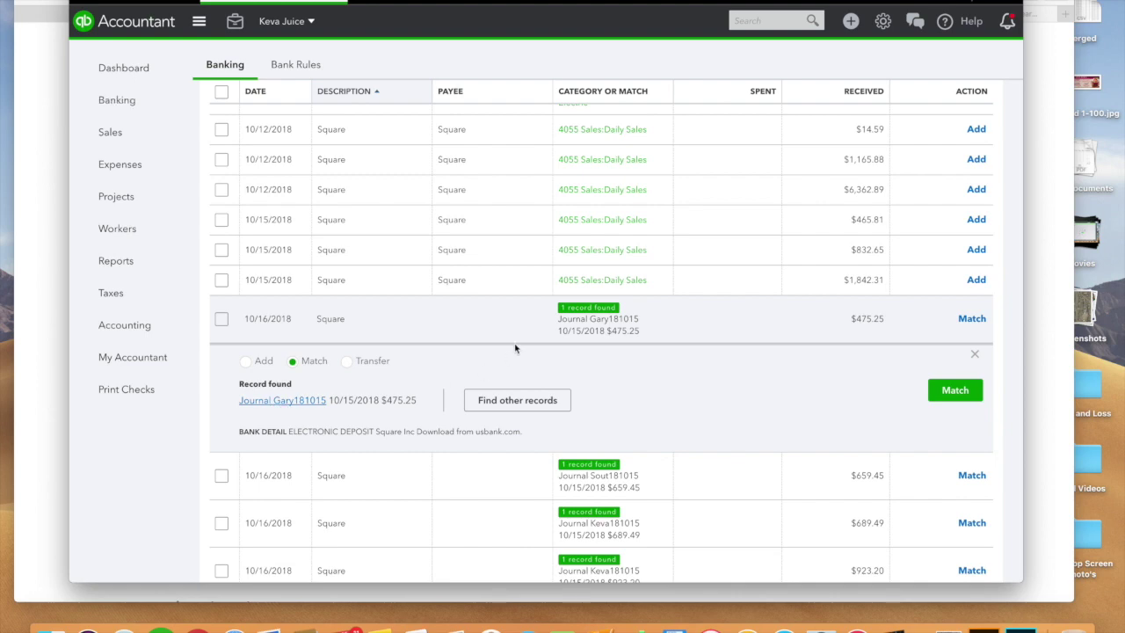
scroll(929, 428, "down", 10)
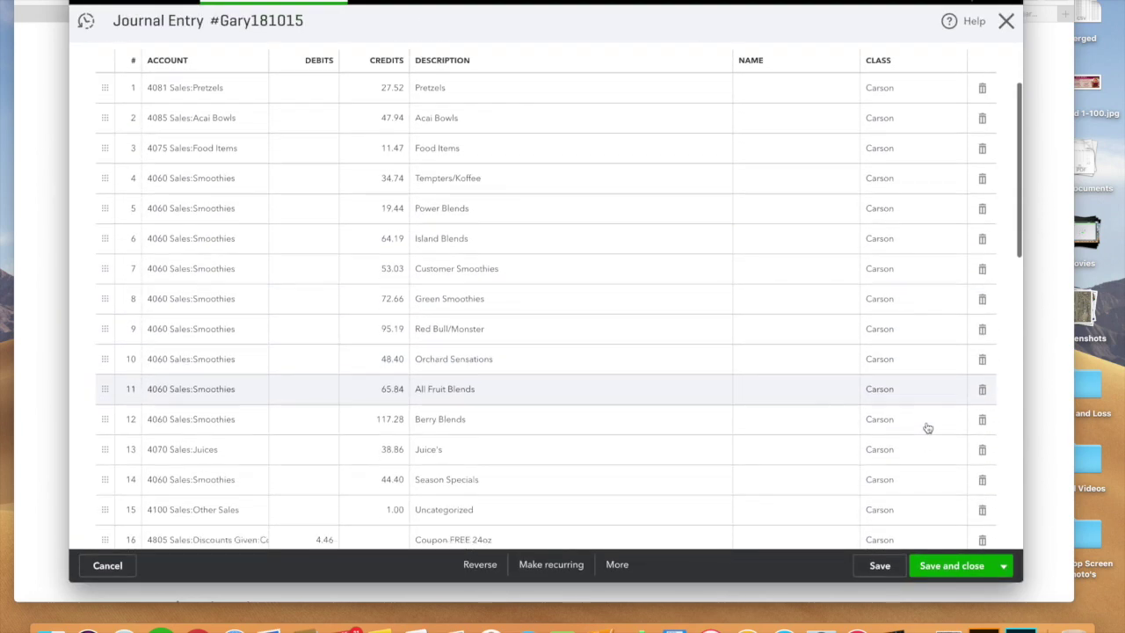
- Choose Carson as the class on the journal entry's Coupon FREE 24oz line
left_click(930, 179)
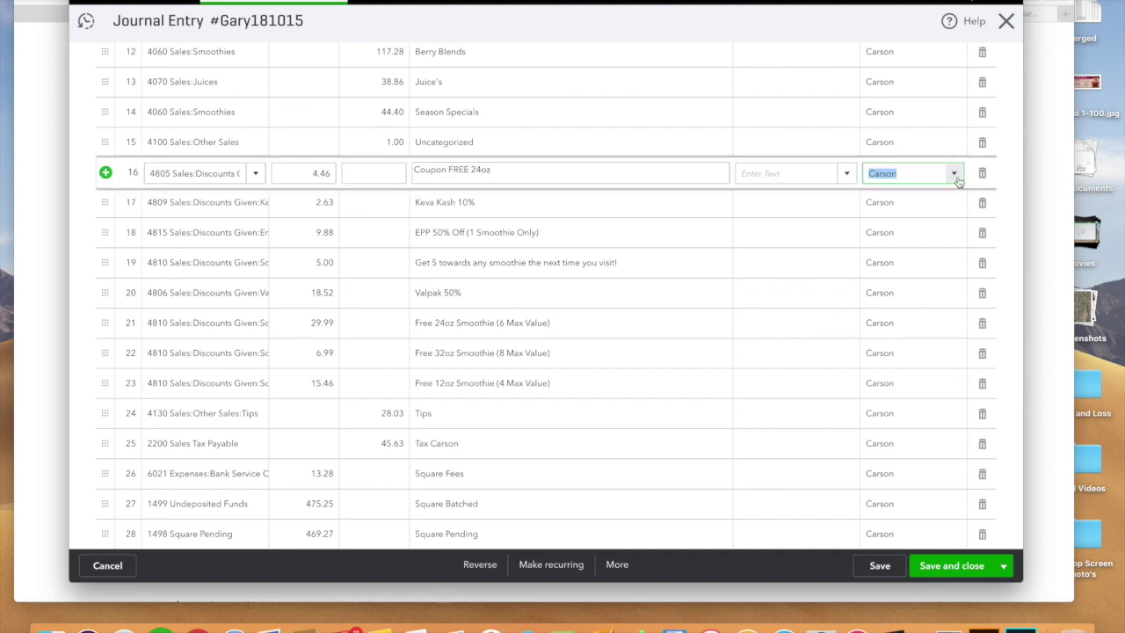
left_click(957, 178)
left_click(929, 248)
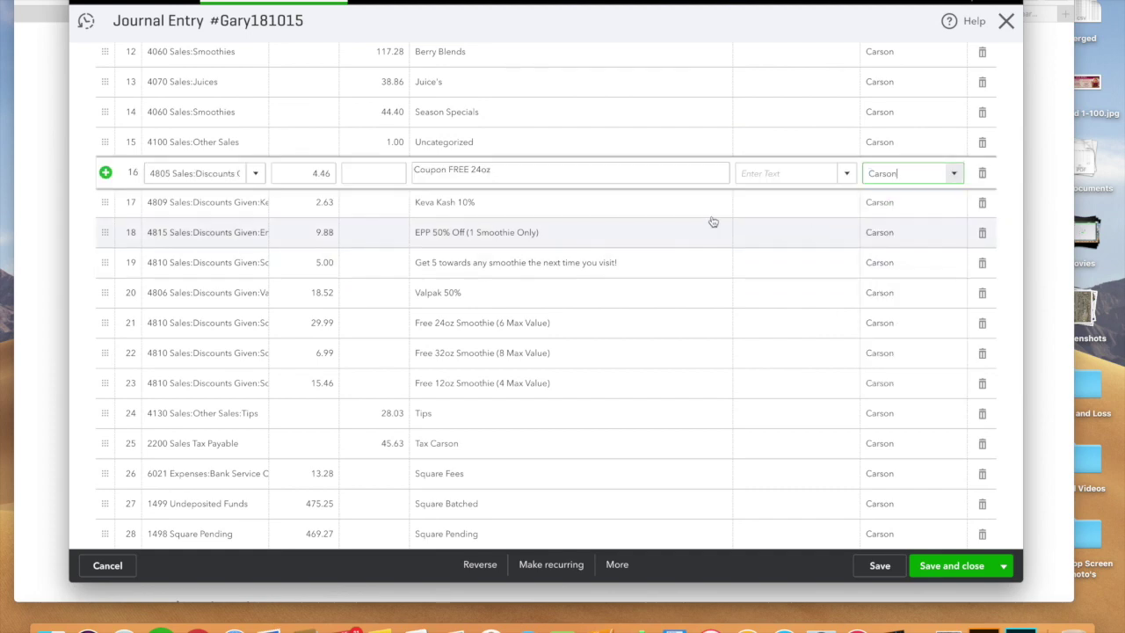
- Close the journal entry without saving and look through the bank transactions awaiting review
scroll(694, 222, "up", 10)
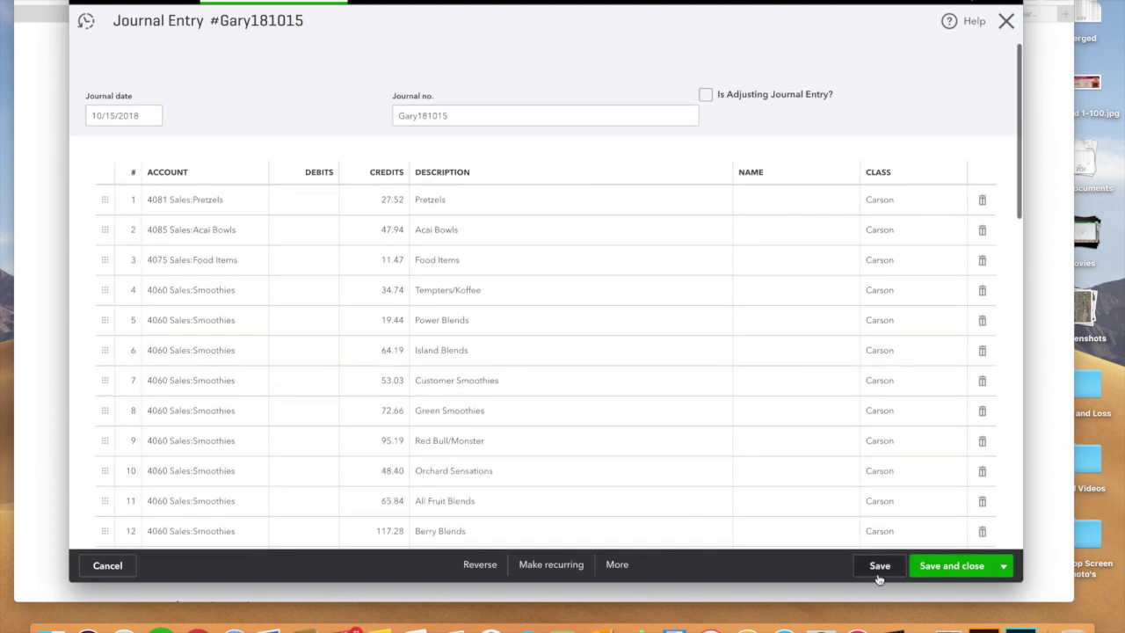
left_click(1007, 20)
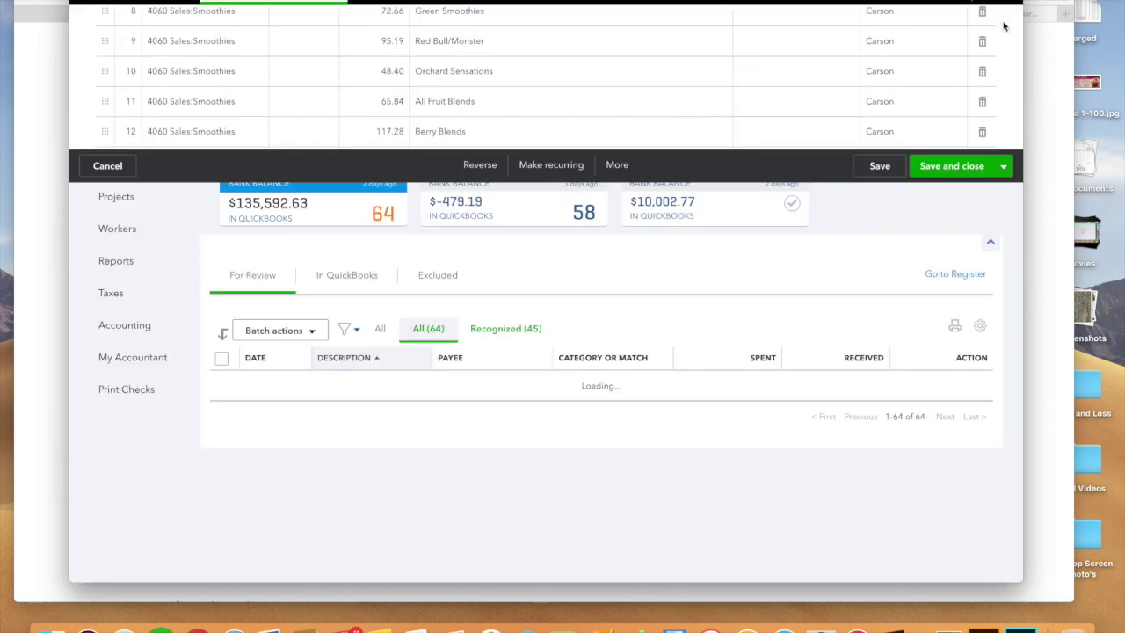
scroll(701, 380, "down", 15)
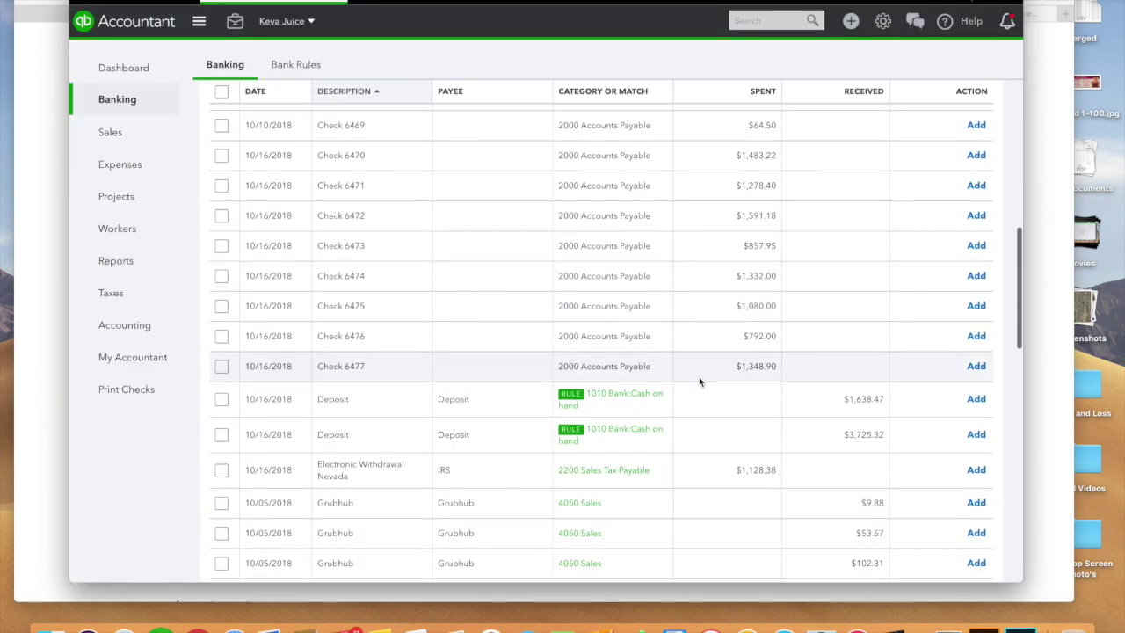
- Look through the Keva bank account's transactions awaiting review, then those of the Capital One Business credit card
scroll(700, 380, "down", 15)
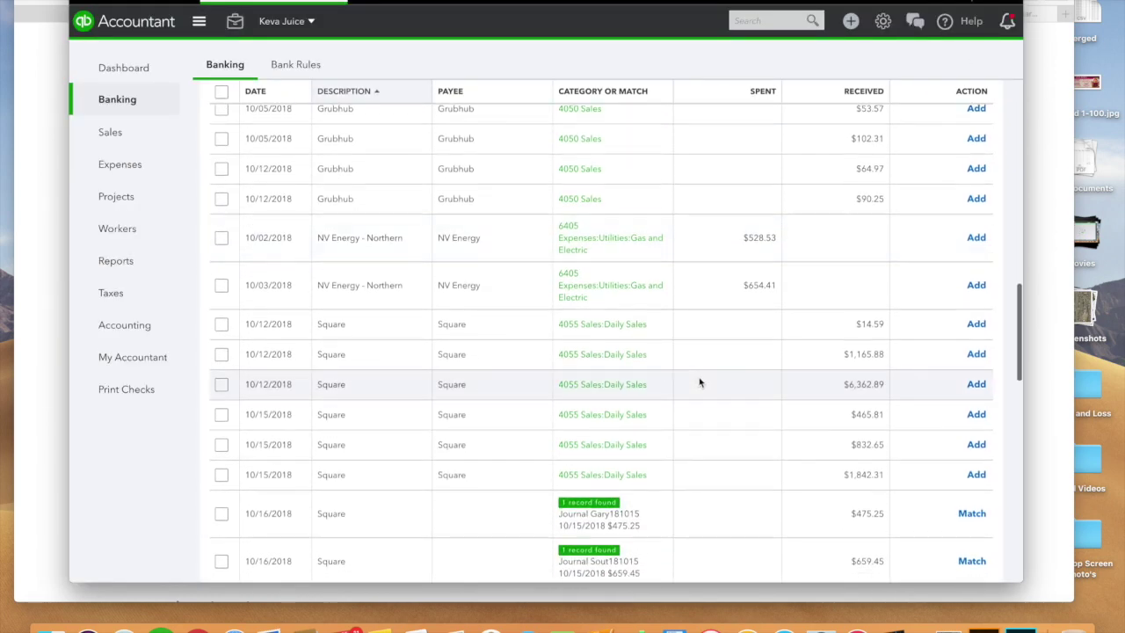
scroll(700, 382, "down", 10)
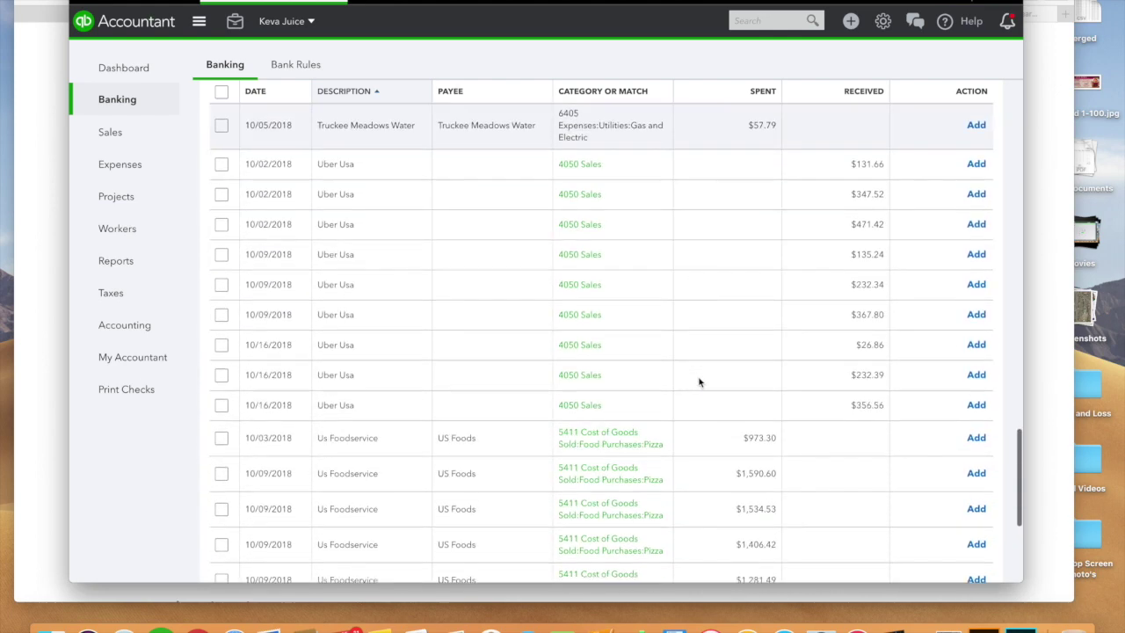
scroll(680, 236, "up", 20)
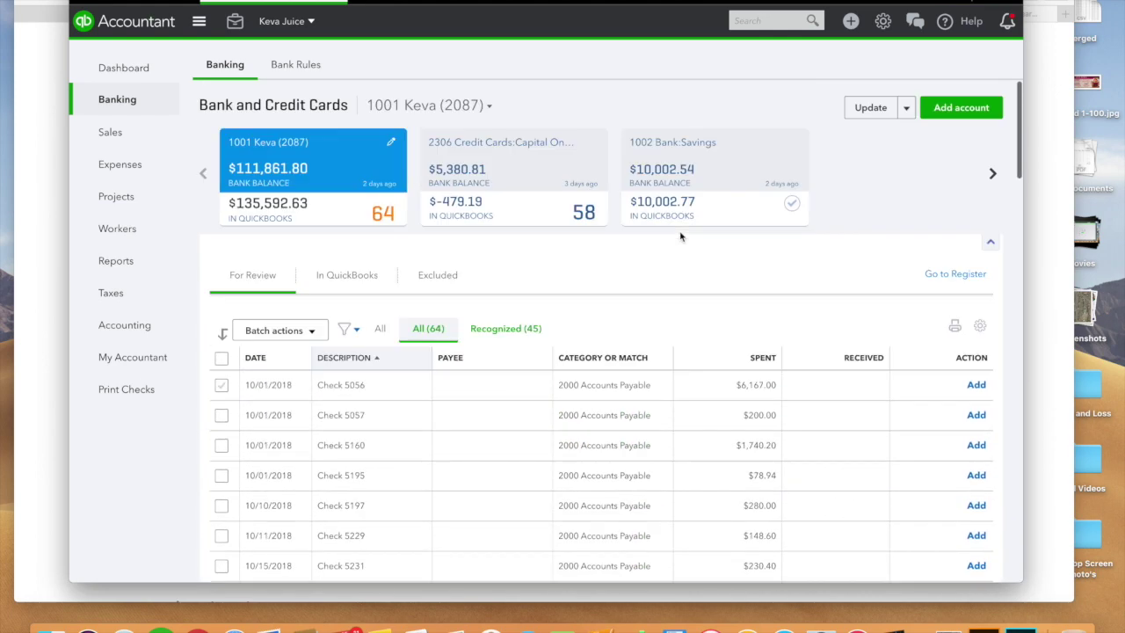
left_click(534, 172)
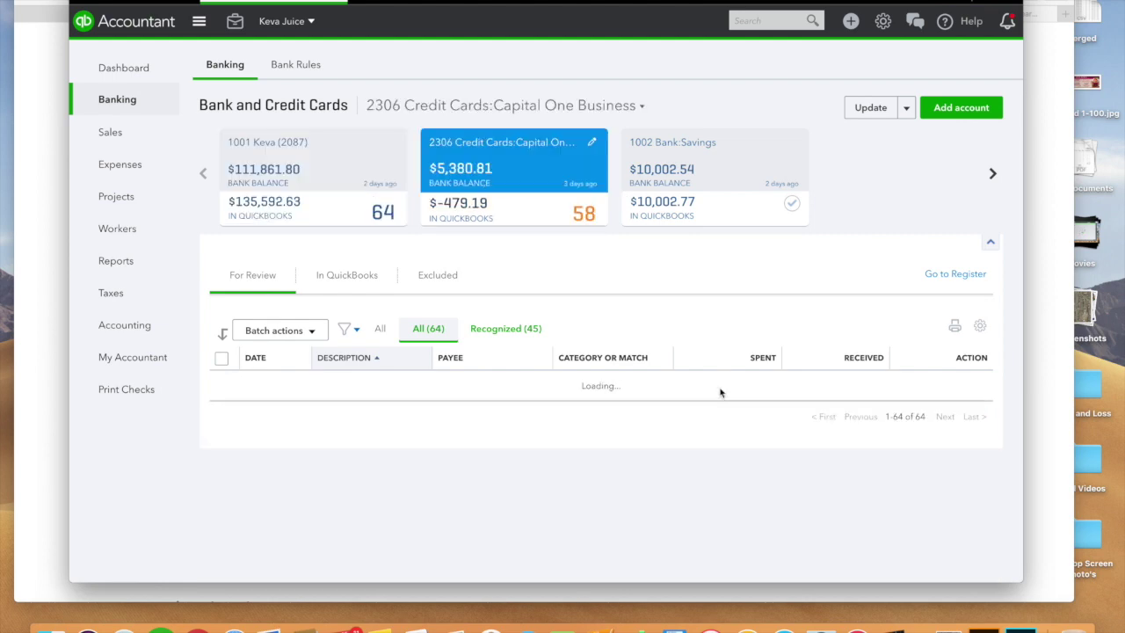
scroll(694, 365, "down", 10)
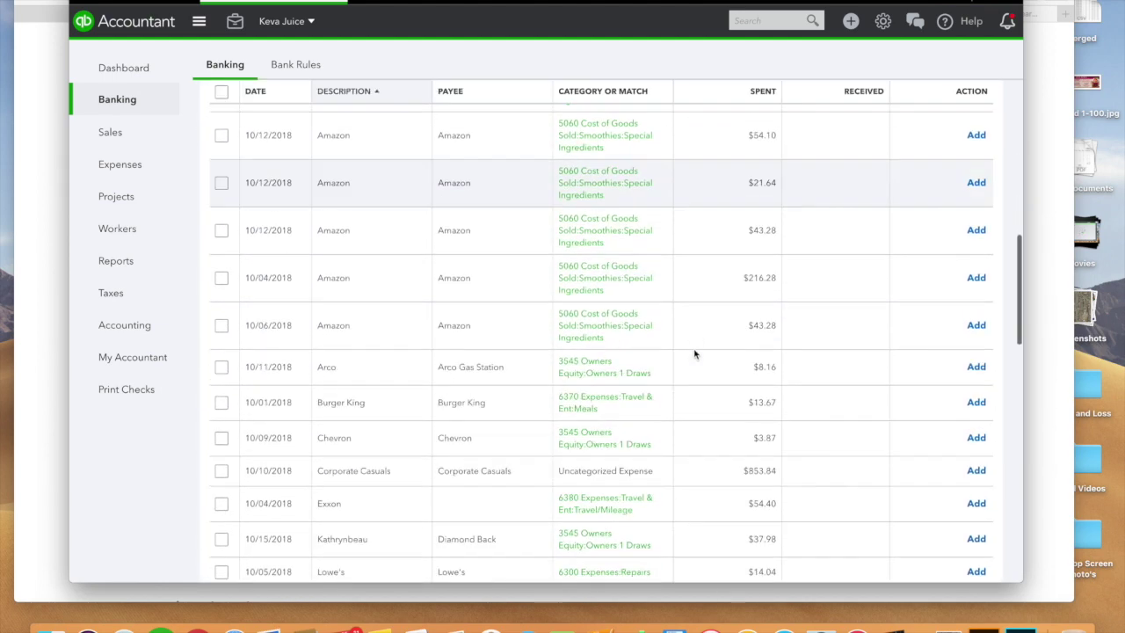
scroll(658, 477, "up", 10)
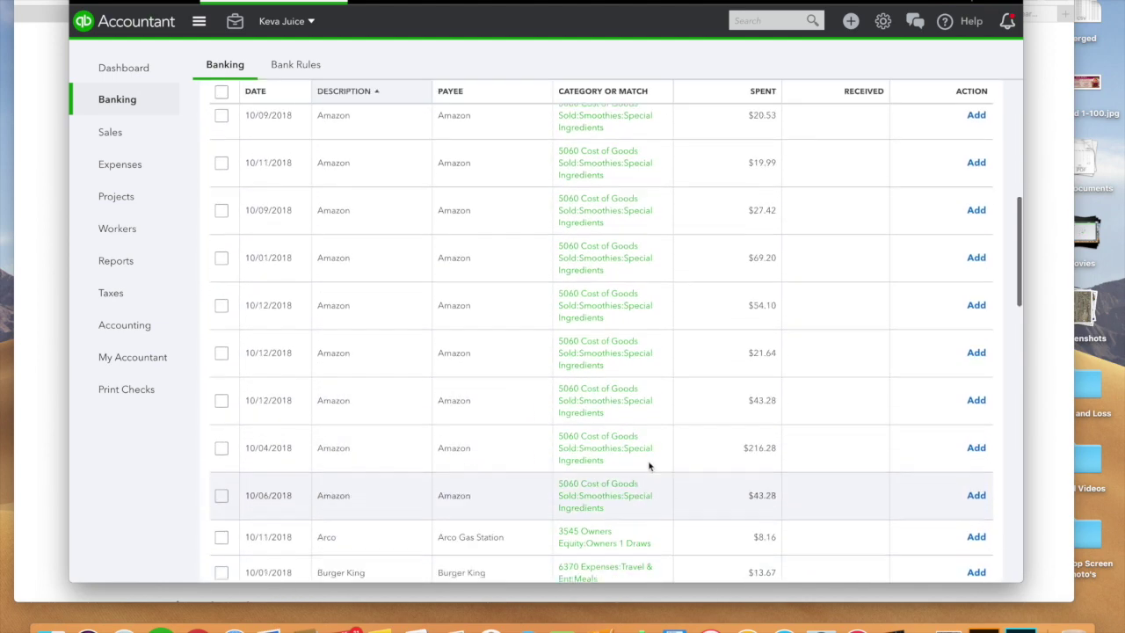
- Expand the 10/12/2018 Amazon charge of $19.99 and examine its category and the available classes, keeping South Reno
left_click(701, 393)
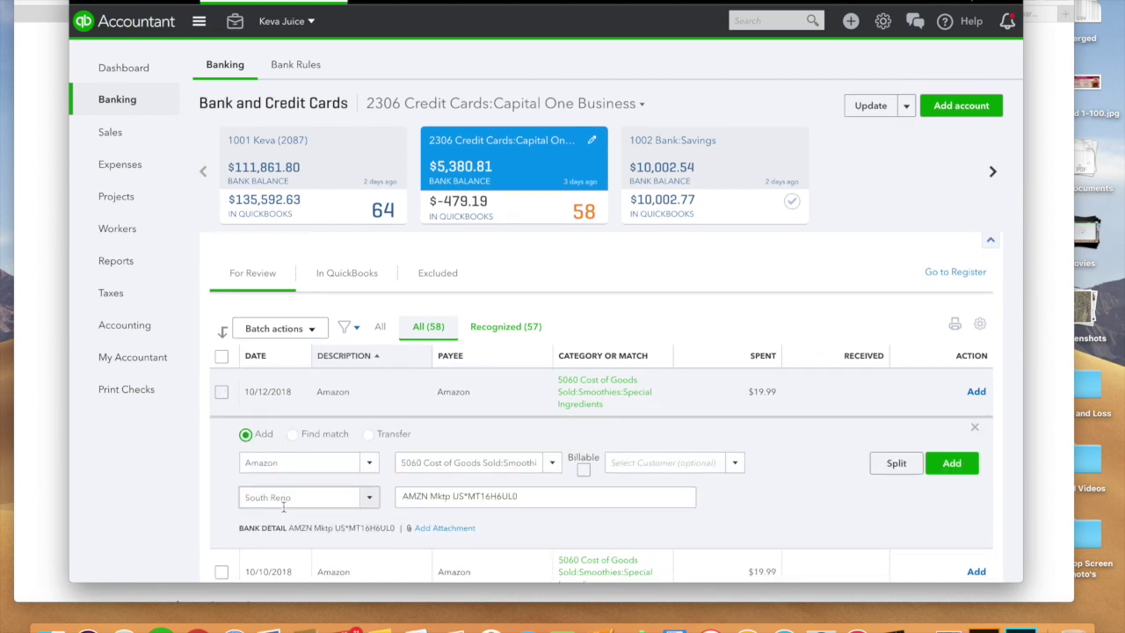
left_click(370, 498)
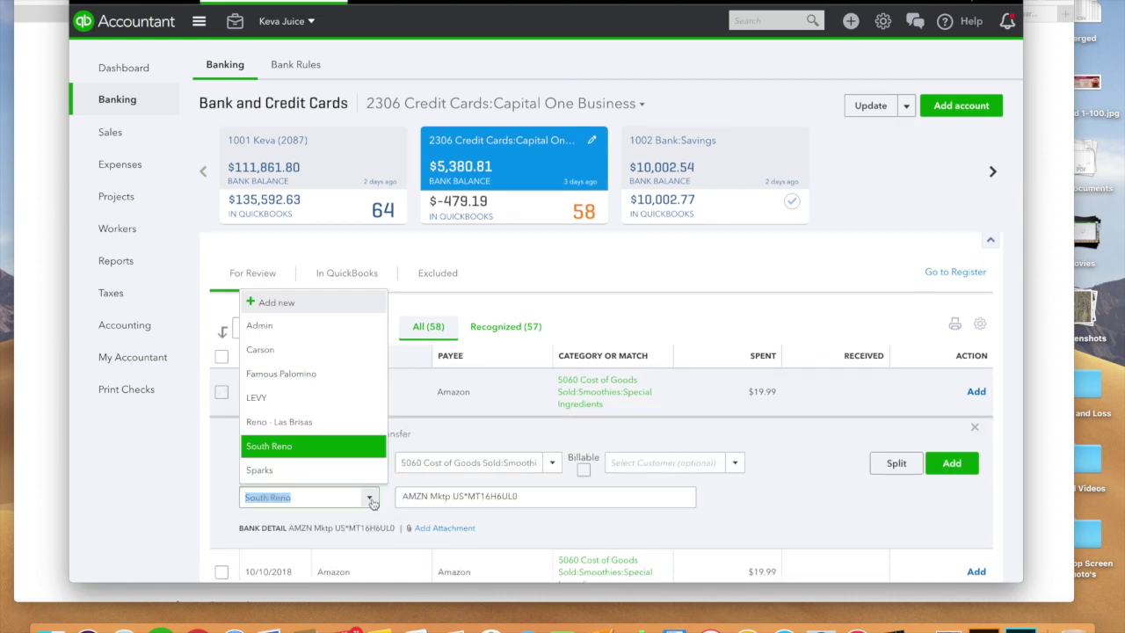
left_click(813, 512)
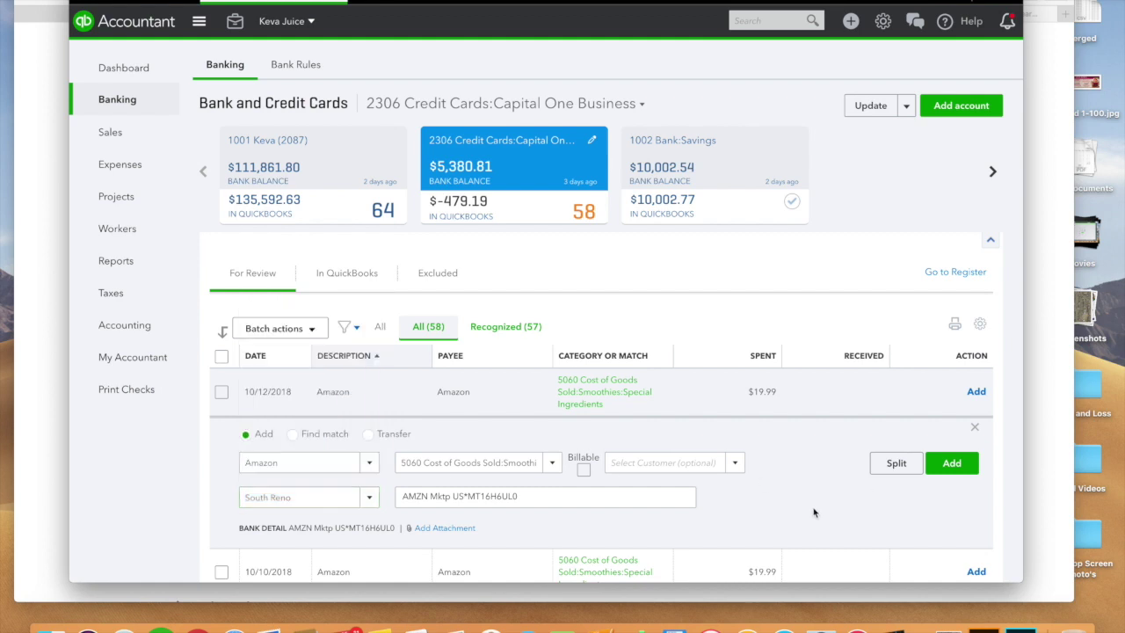
scroll(744, 495, "down", 1)
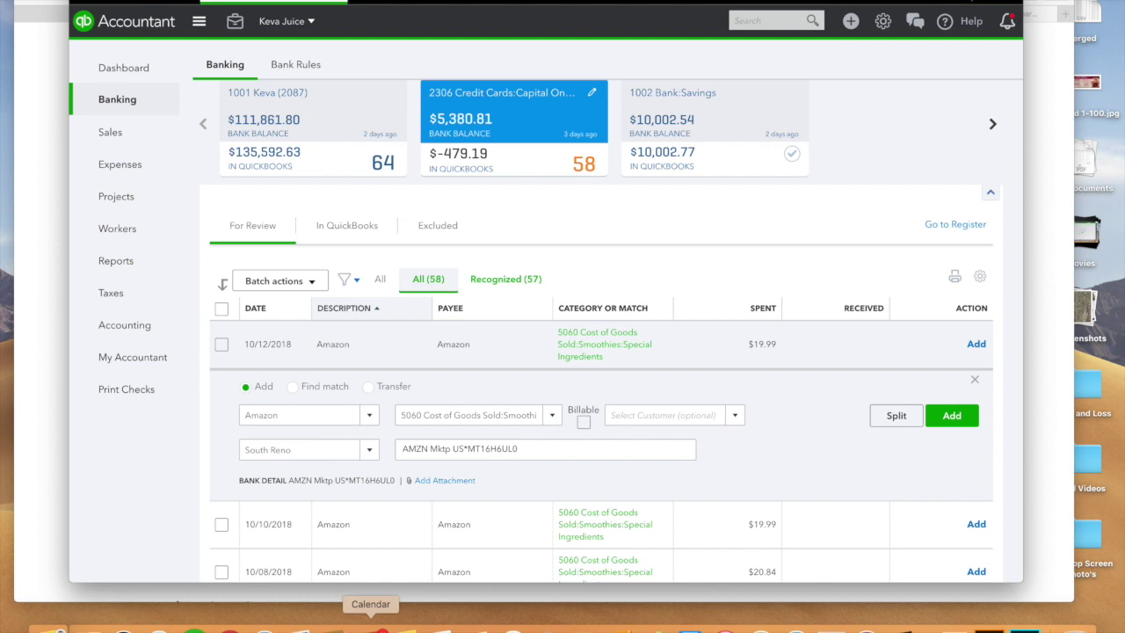
scroll(402, 498, "up", 1)
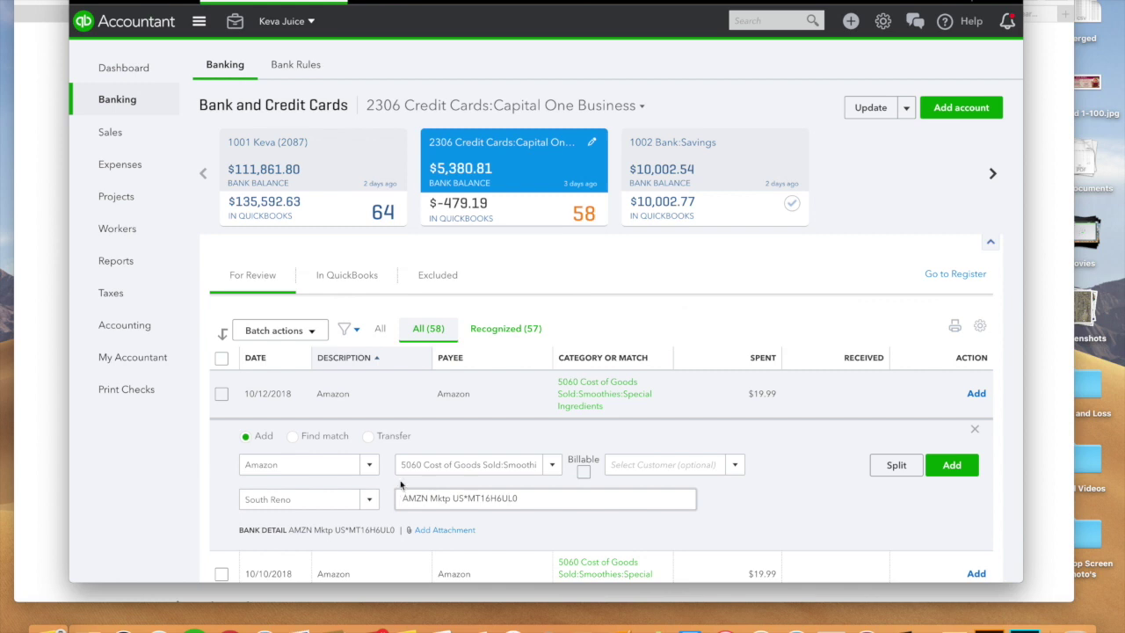
- Switch to Safari, close the QuickBooks help page about class lists, and open the Shogo home page
left_click(261, 626)
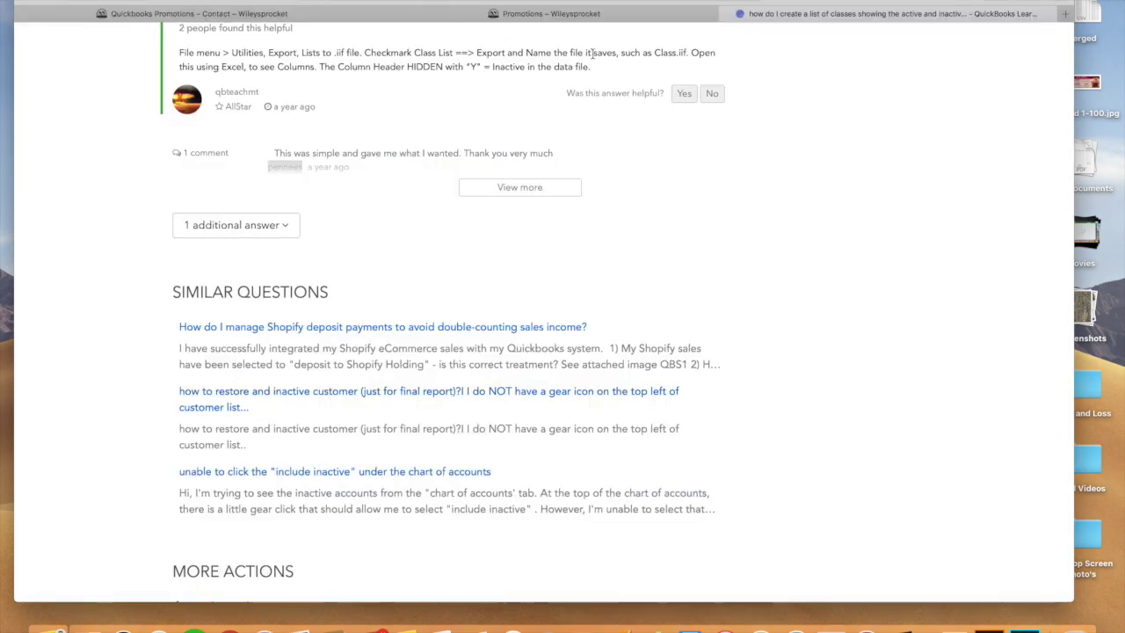
key("super+w")
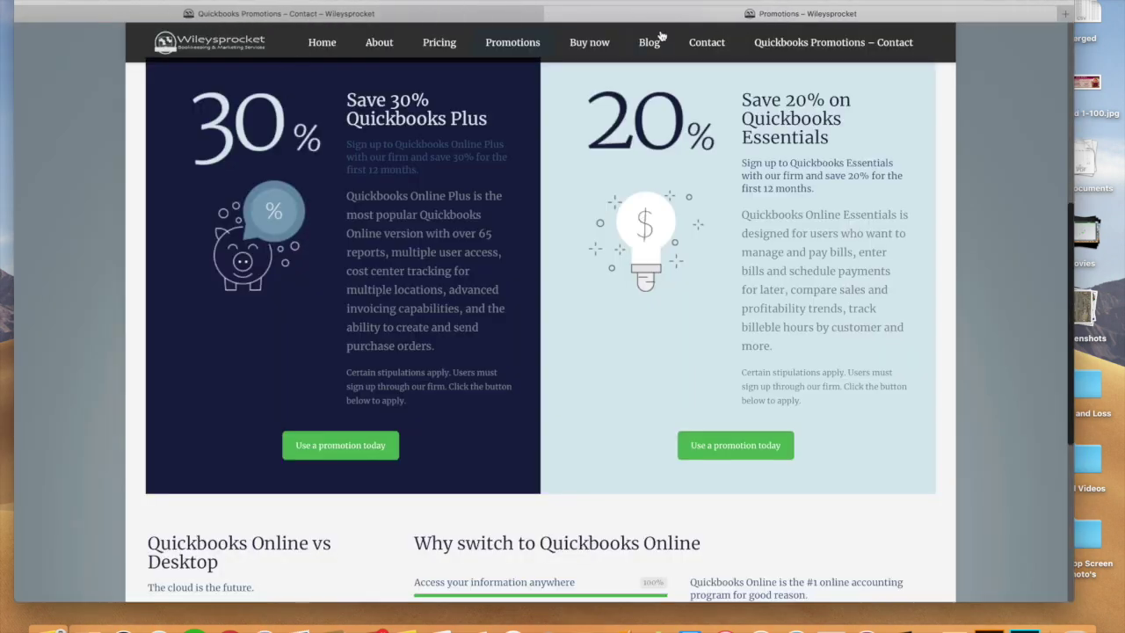
left_click(663, 3)
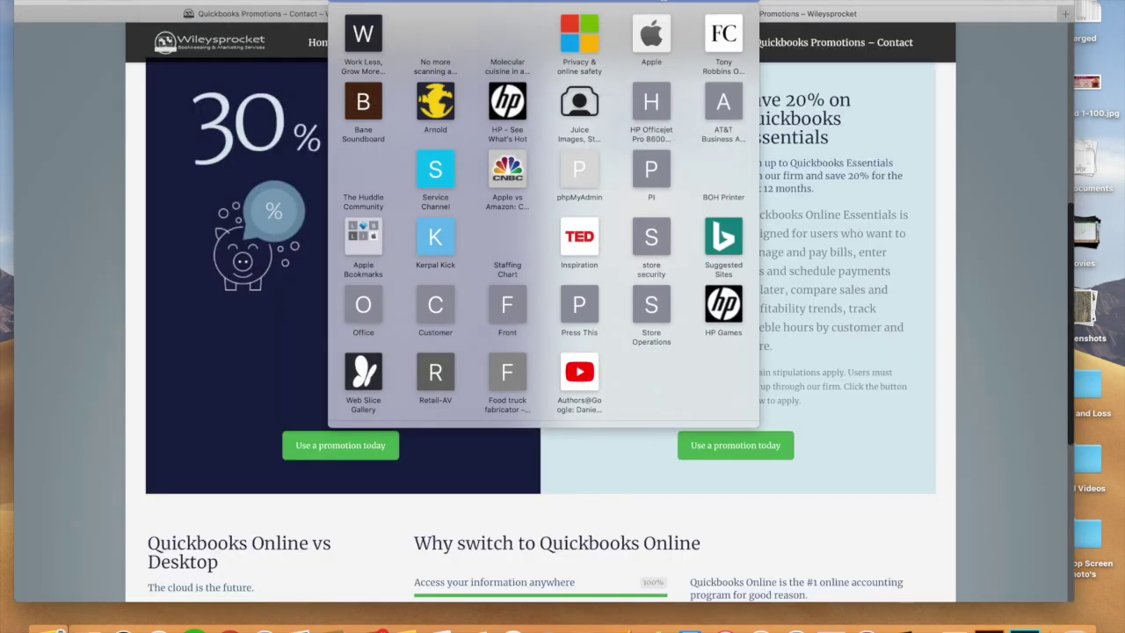
type("w")
key("BackSpace")
type("b")
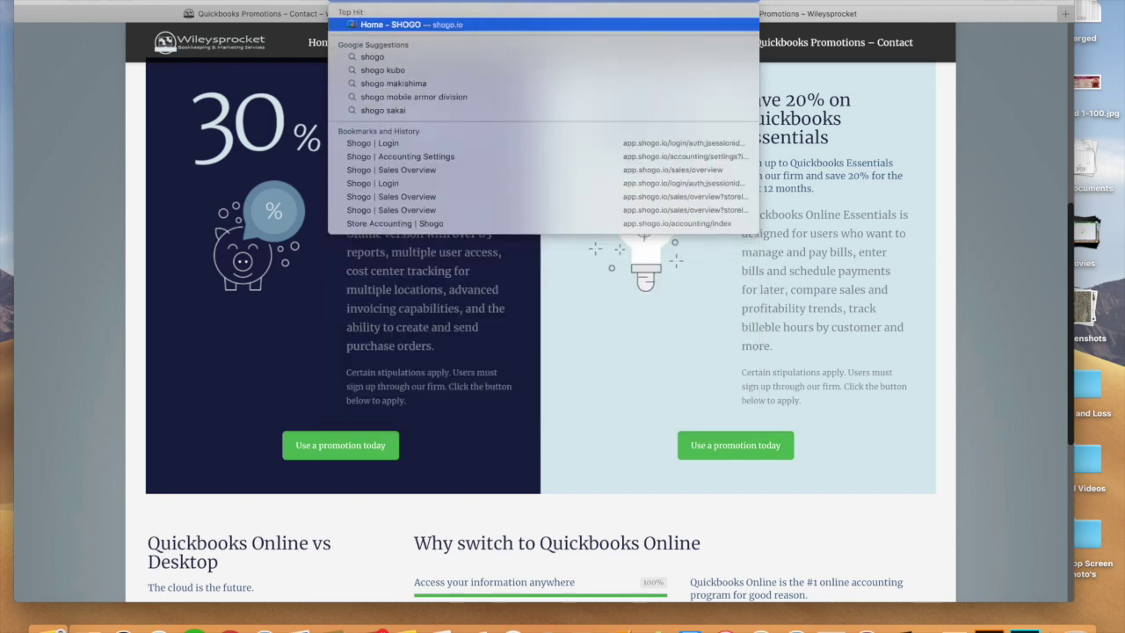
key("Escape")
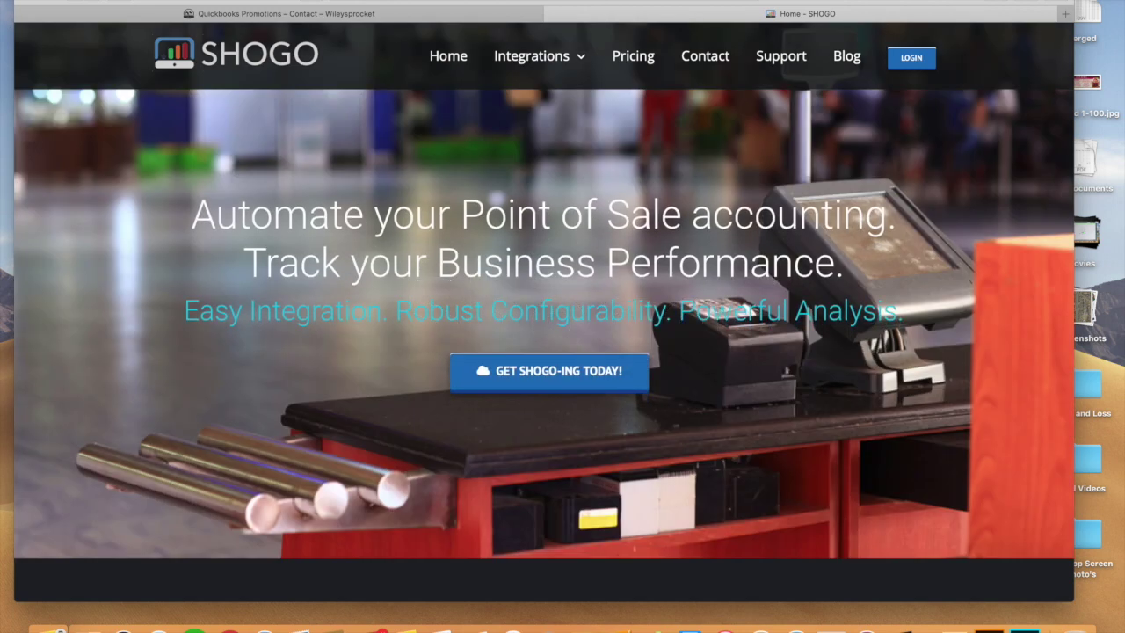
- Log in to Shogo with the account's email address and password, and open the store accounting settings
left_click(911, 57)
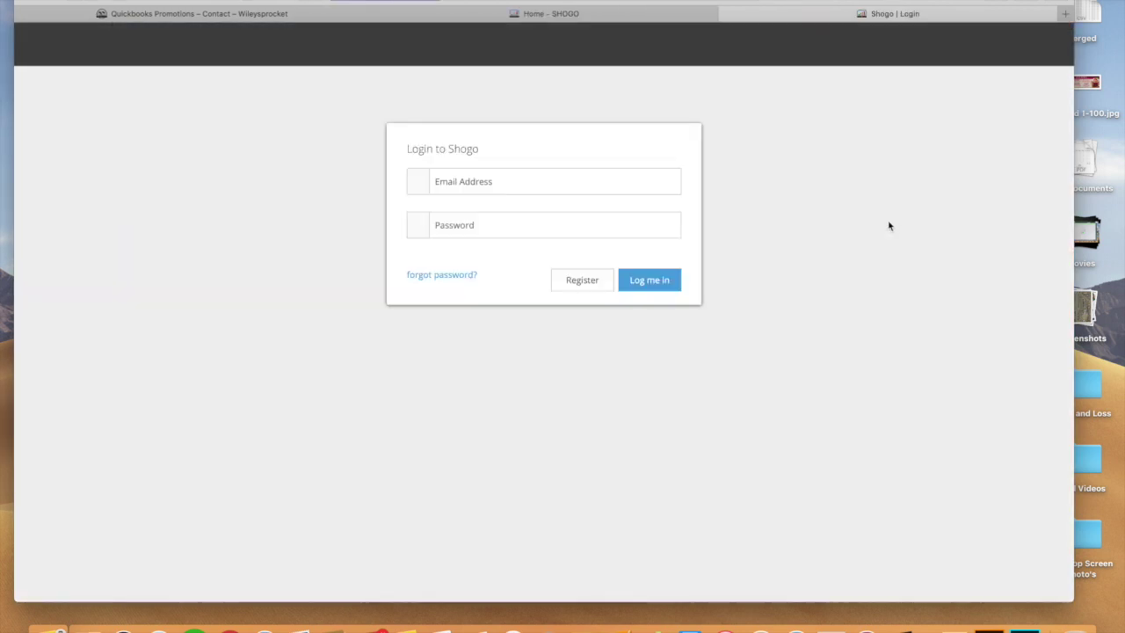
left_click(527, 209)
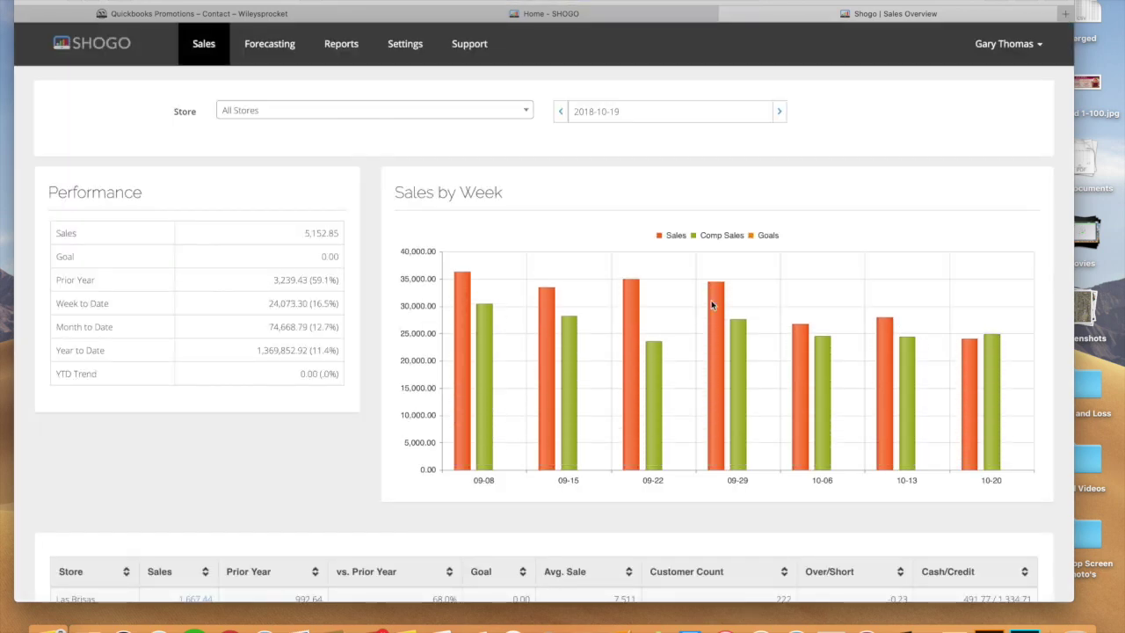
left_click(407, 51)
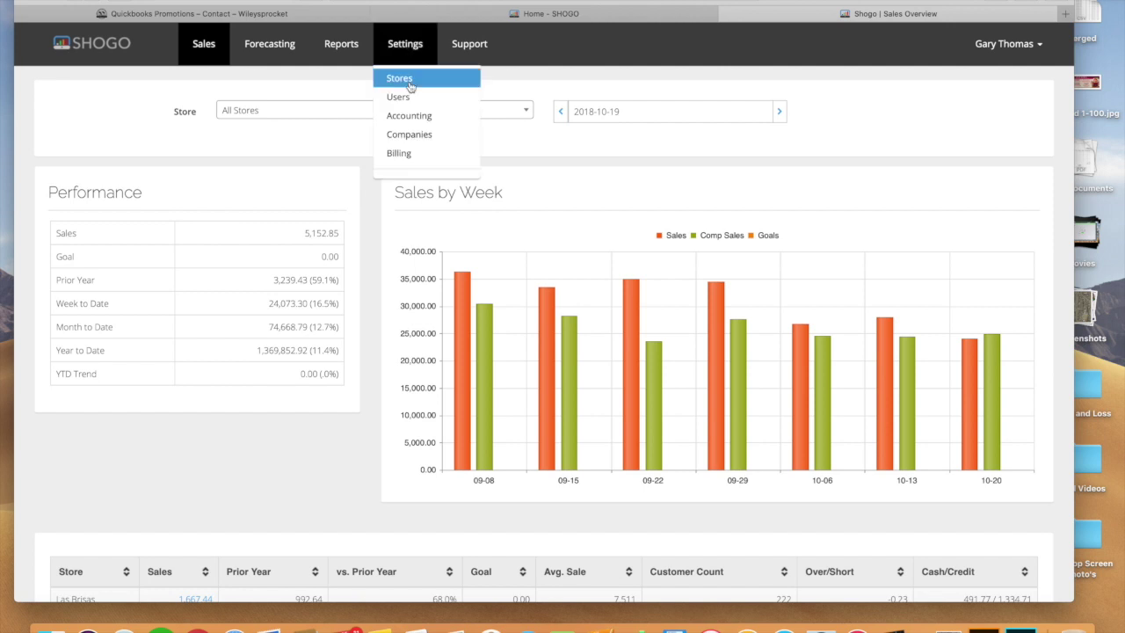
left_click(410, 115)
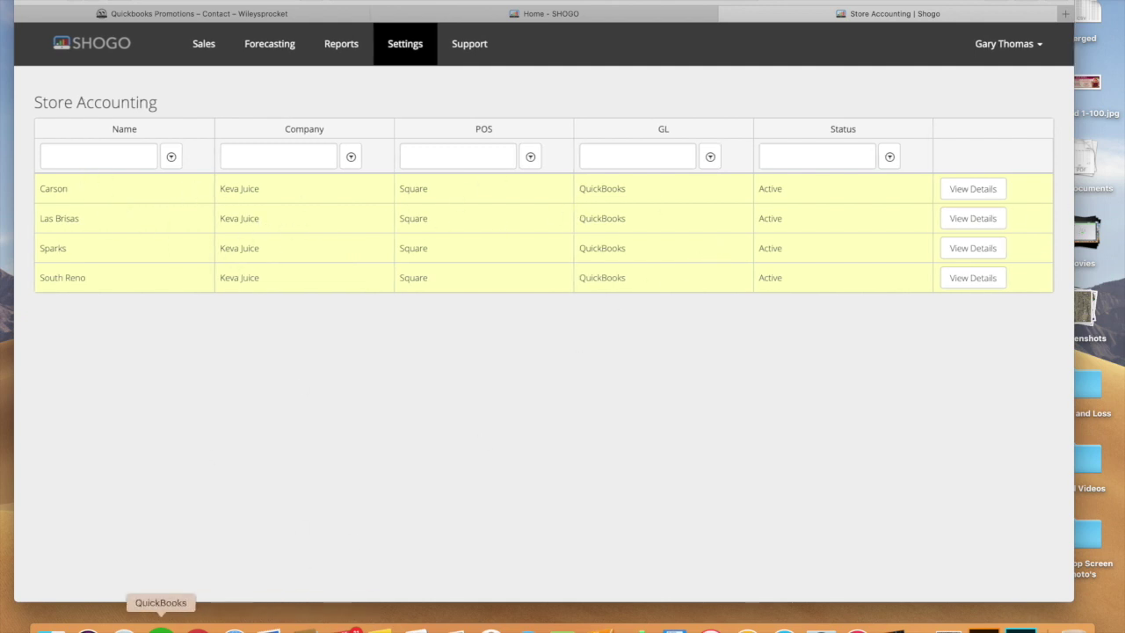
- Open the Carson store's accounting details in Shogo and review how its Square sales categories map to QuickBooks accounts and classes
left_click(161, 629)
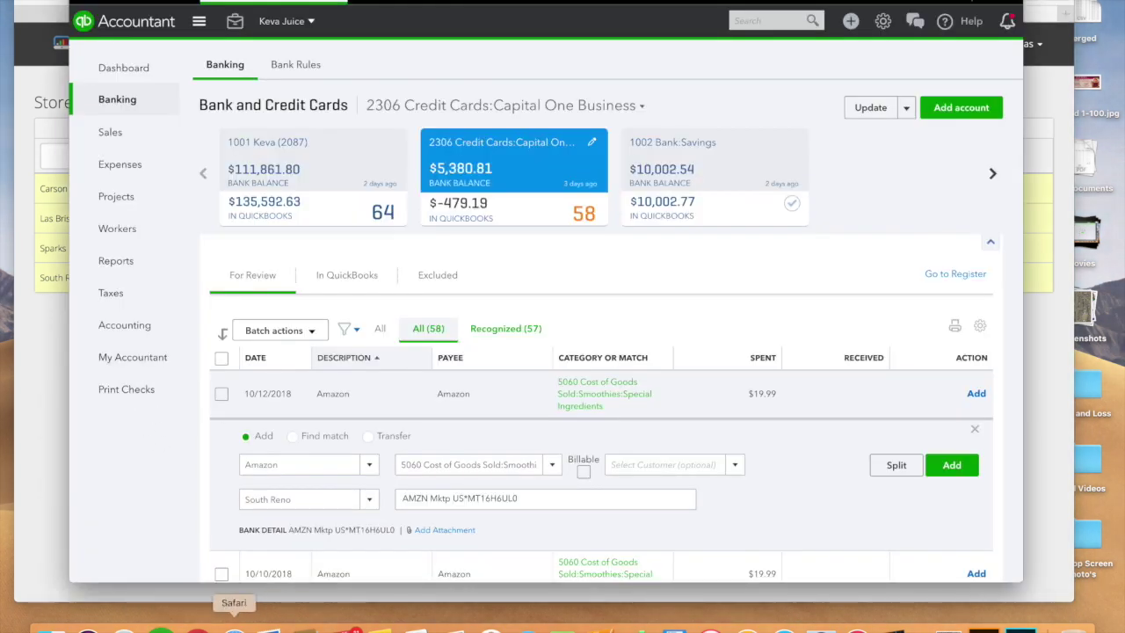
left_click(233, 629)
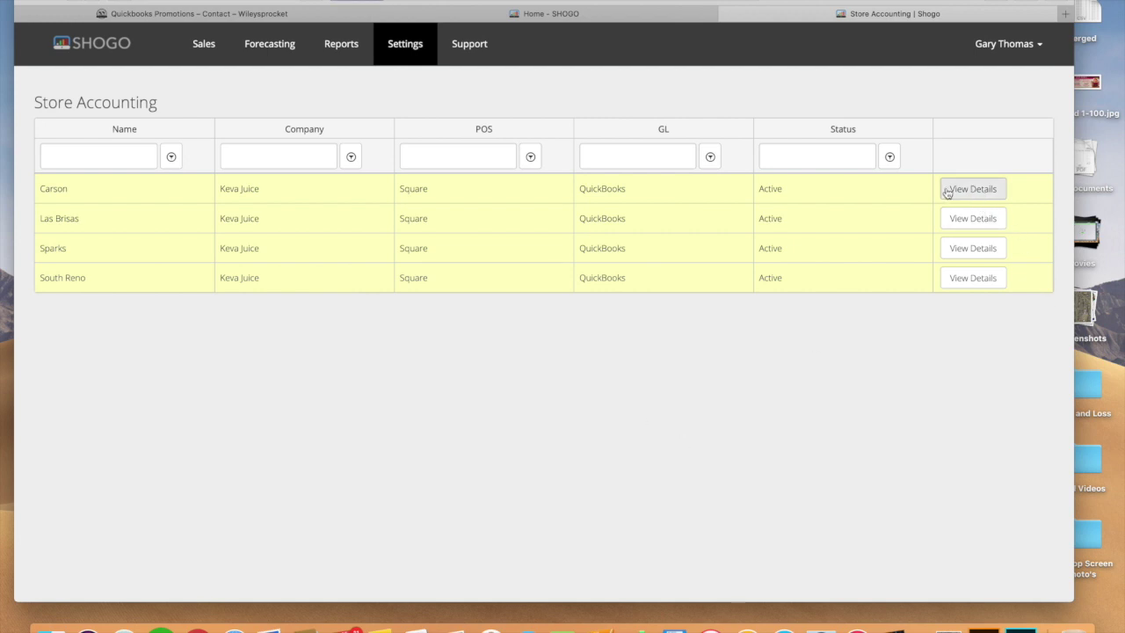
left_click(952, 197)
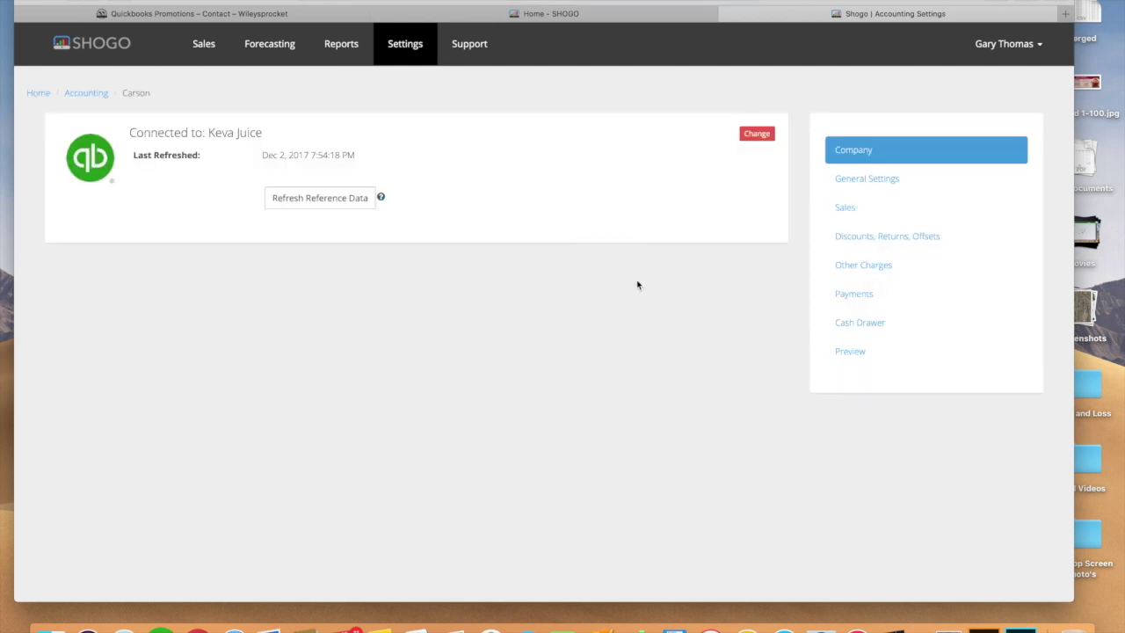
left_click(857, 207)
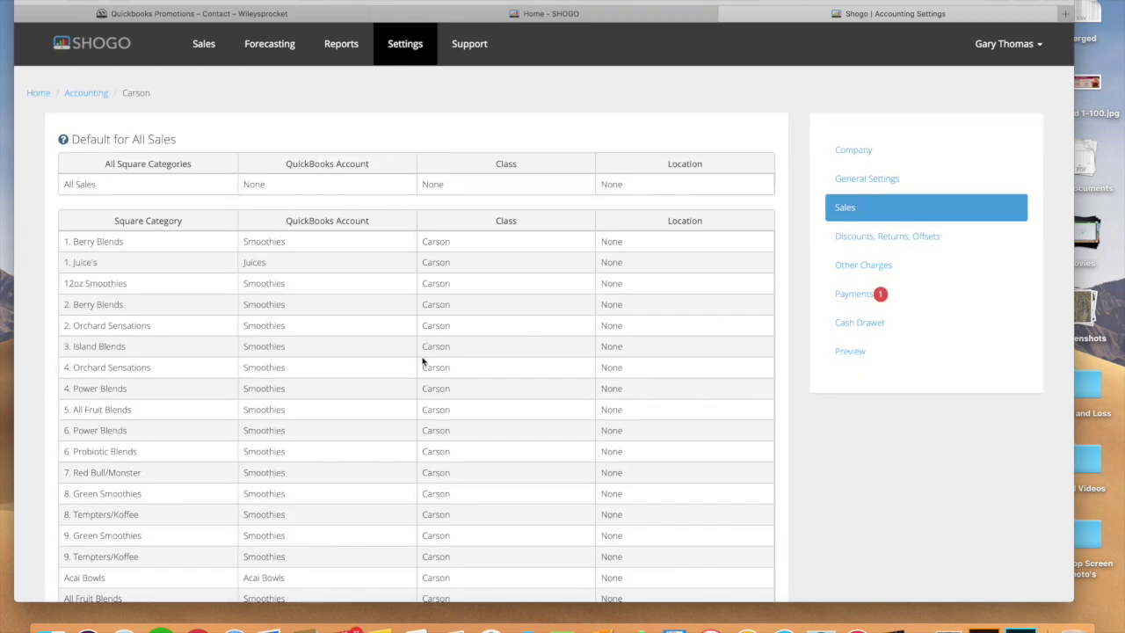
scroll(422, 361, "down", 7)
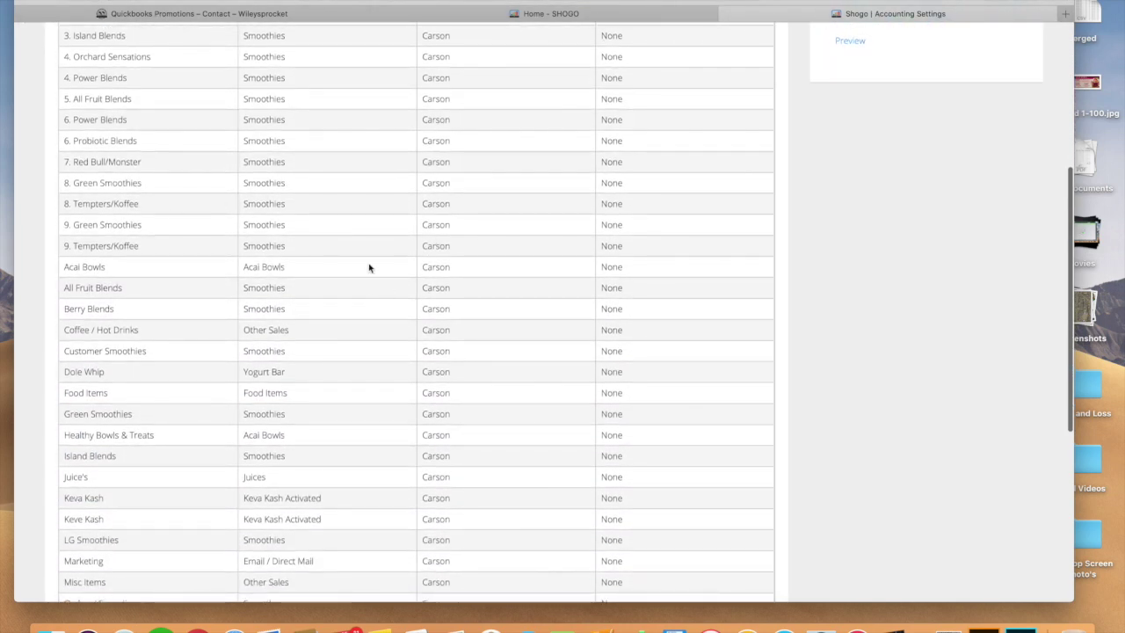
scroll(162, 313, "down", 8)
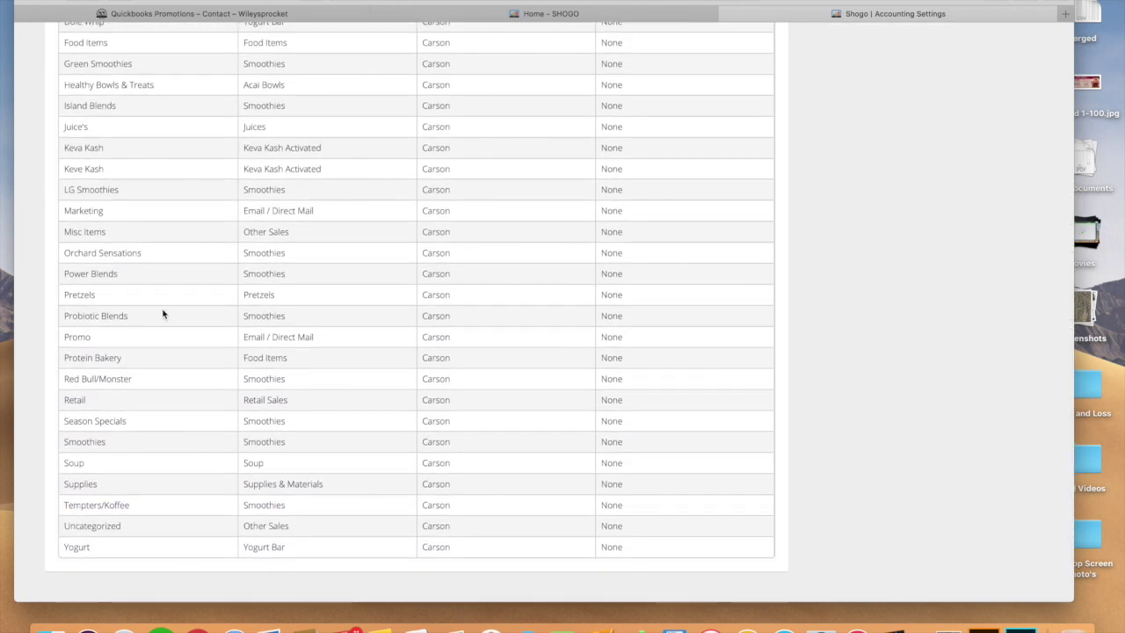
scroll(447, 251, "up", 6)
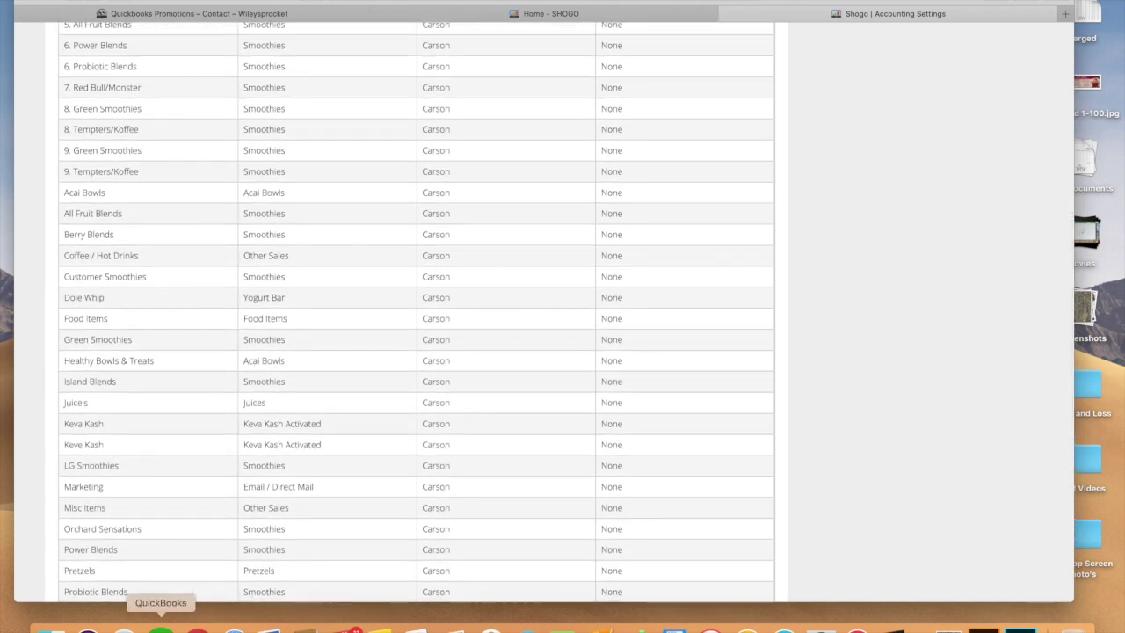
- Switch to QuickBooks and open the Profit and Loss by Class report
left_click(161, 629)
left_click(136, 269)
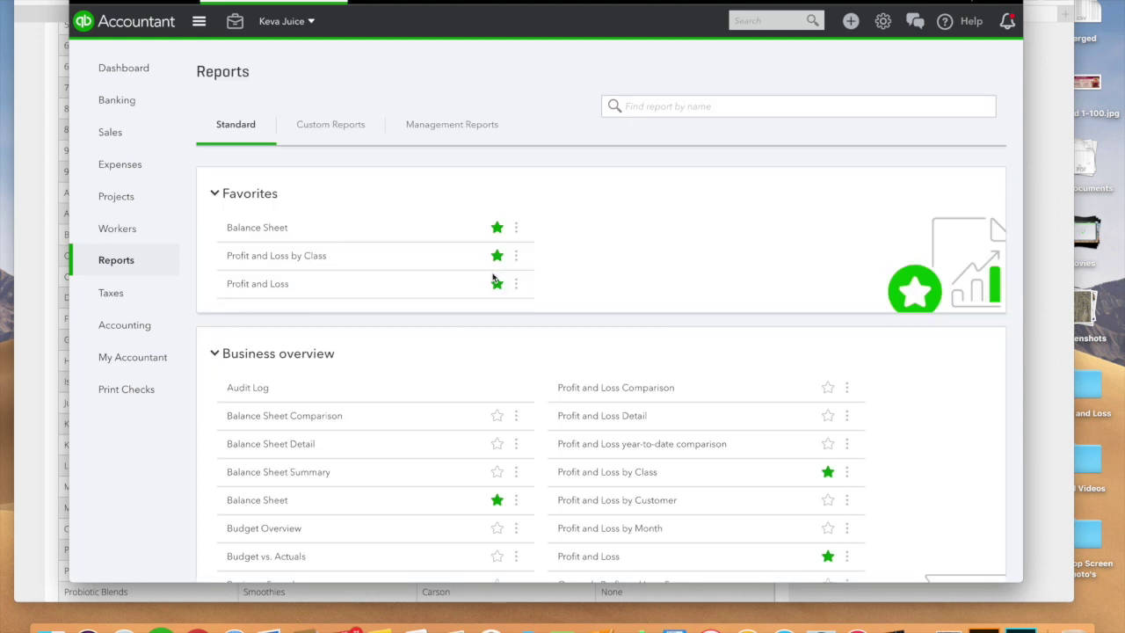
left_click(290, 258)
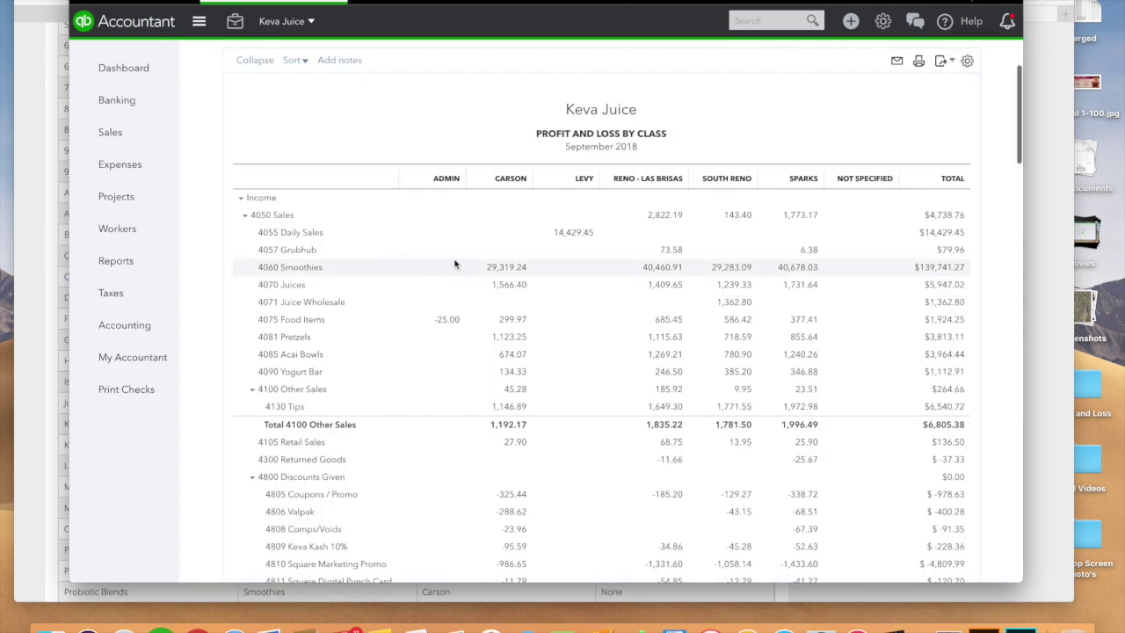
- Examine the sales and discount accounts across the store classes in the September 2018 Profit and Loss by Class report
scroll(455, 262, "down", 1)
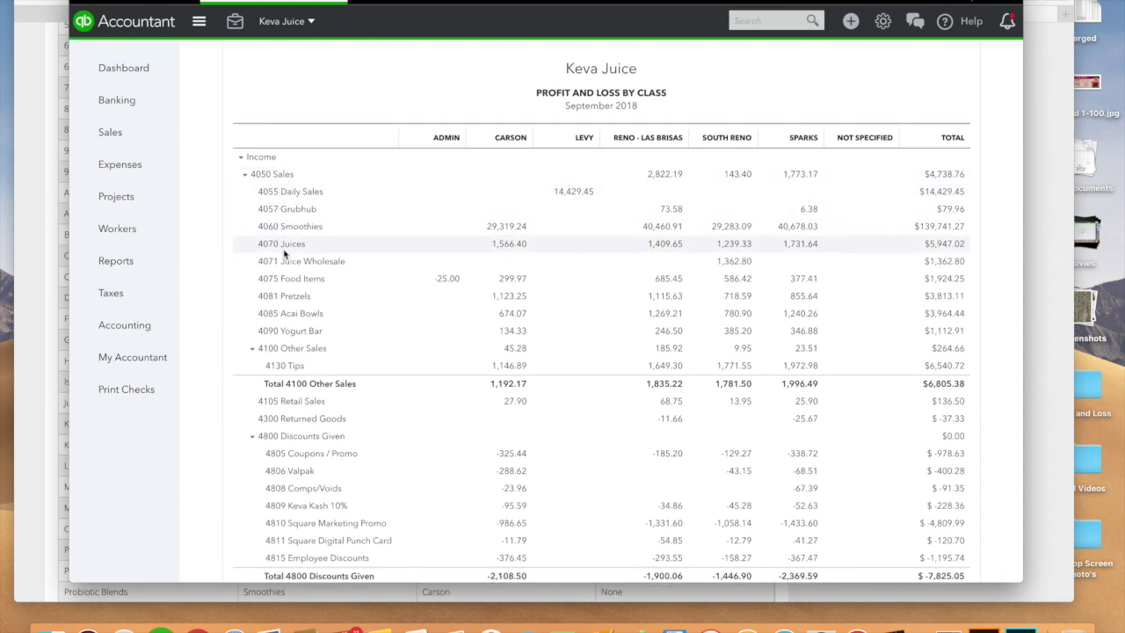
scroll(285, 253, "down", 3)
scroll(283, 251, "down", 1)
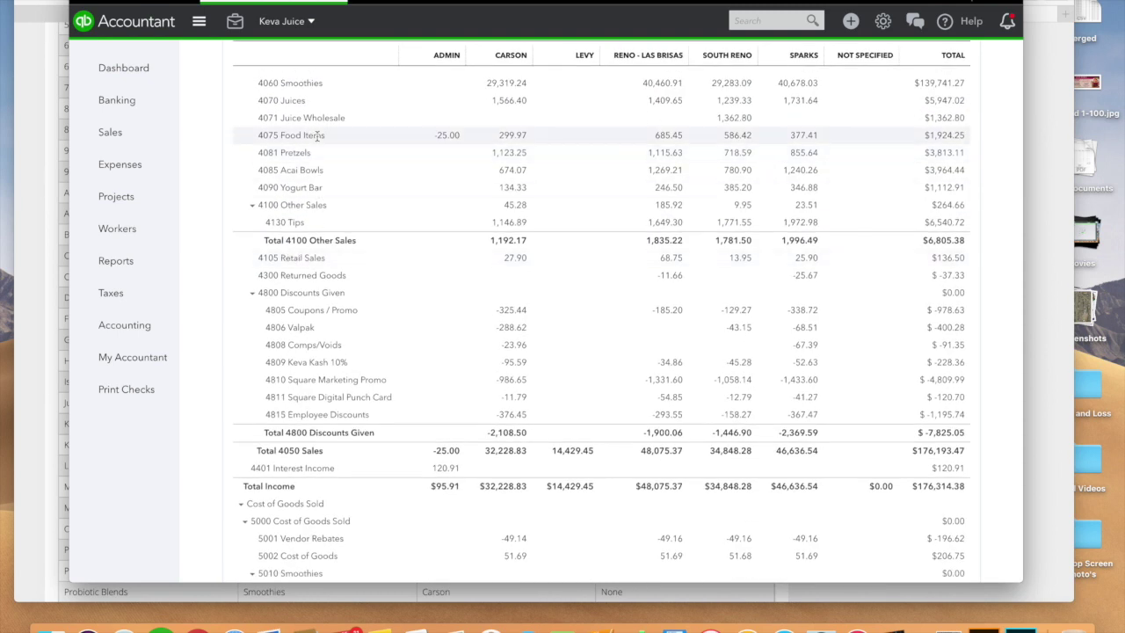
scroll(343, 334, "up", 3)
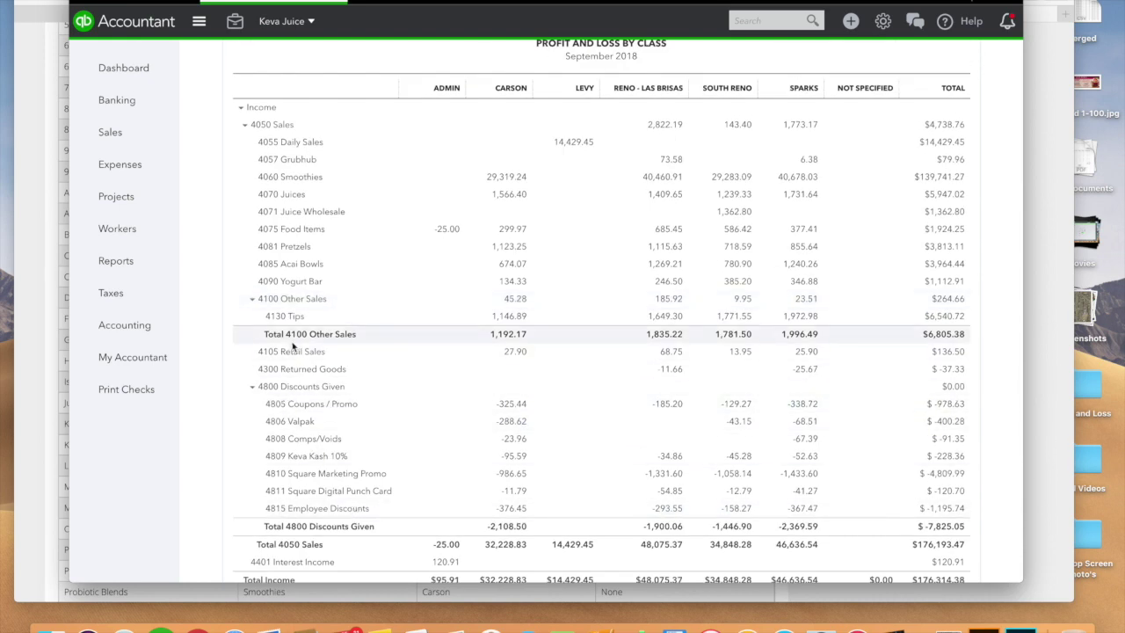
scroll(295, 181, "down", 3)
scroll(290, 167, "up", 3)
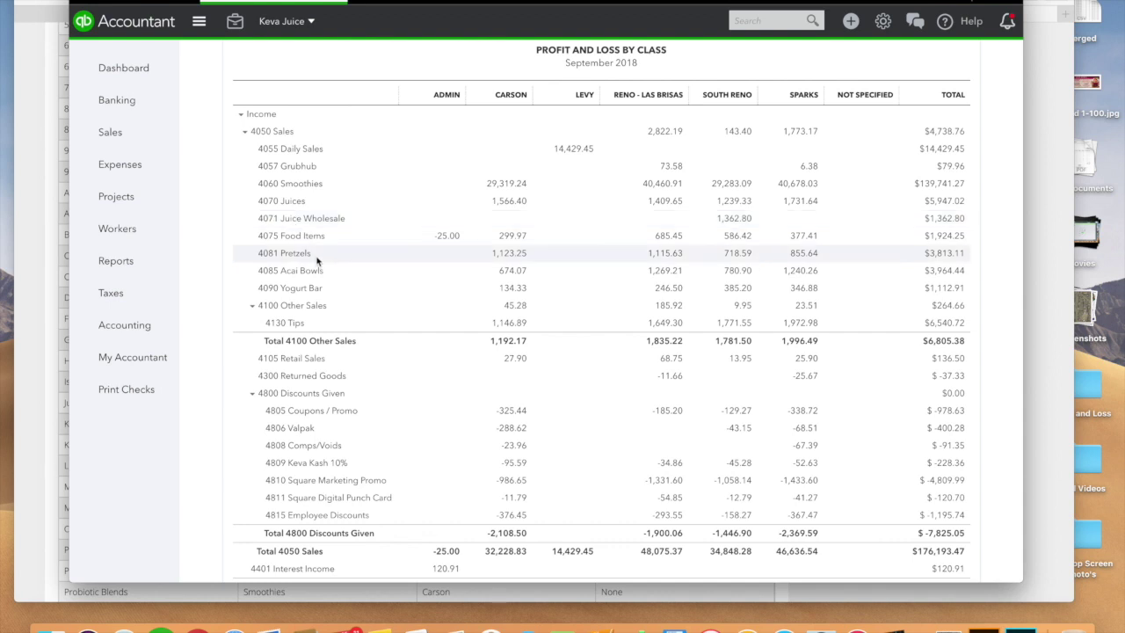
scroll(318, 262, "down", 5)
scroll(319, 266, "up", 3)
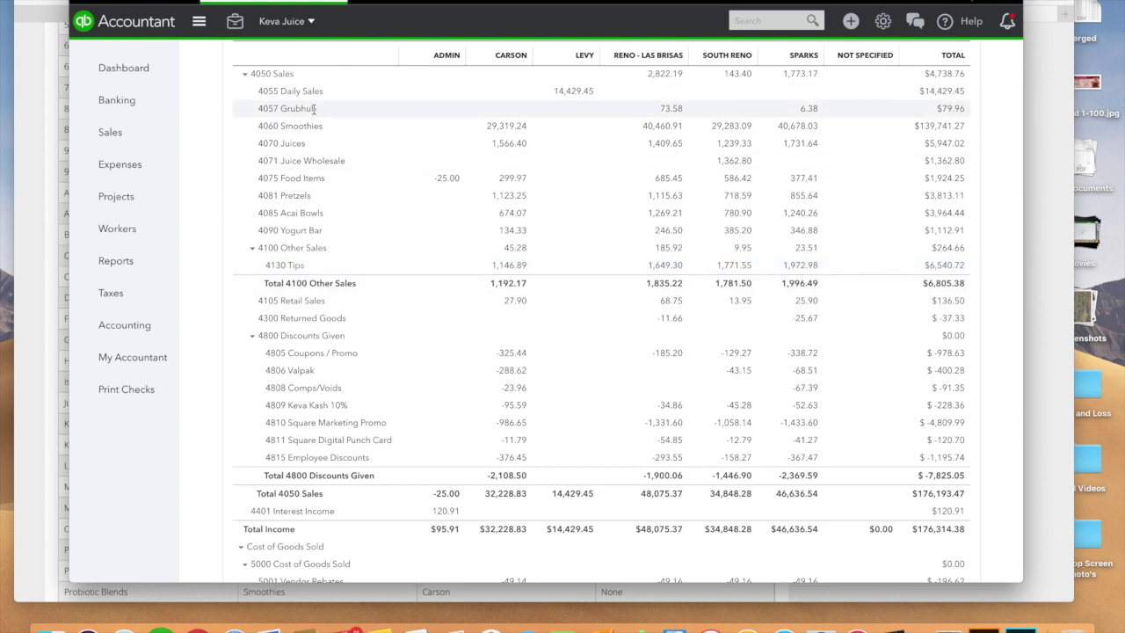
- Switch back to Shogo in Safari and review the start of the Carson store's sales category mapping
left_click(38, 212)
scroll(527, 219, "up", 10)
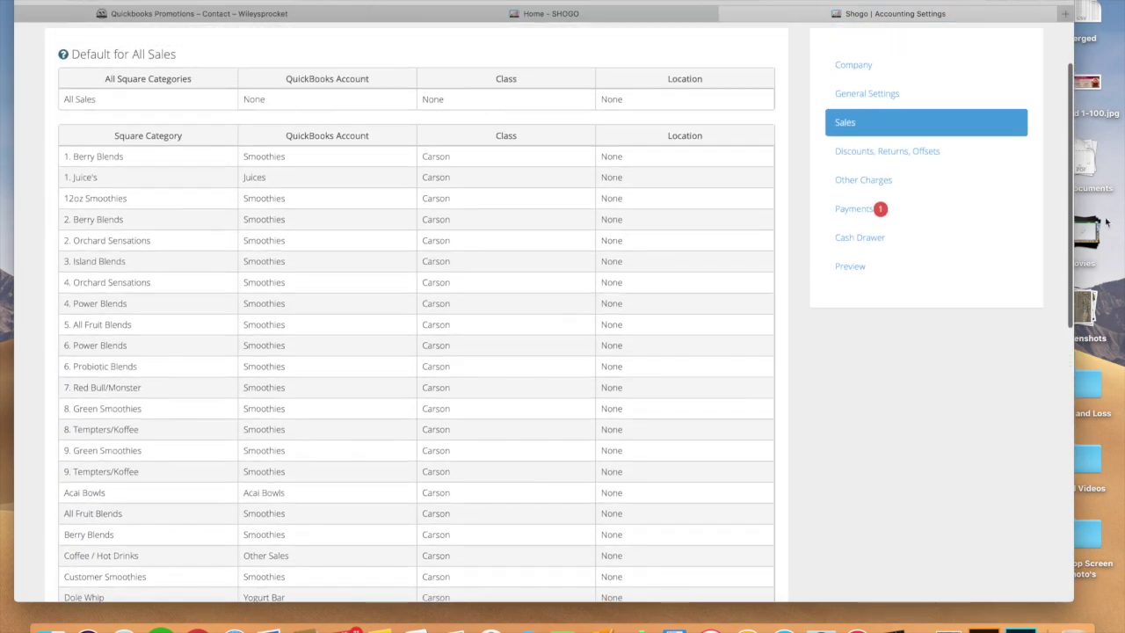
- Review the Carson store's Square mappings for discounts, returns and offsets, other charges, and the cash drawer in Shogo
left_click(911, 163)
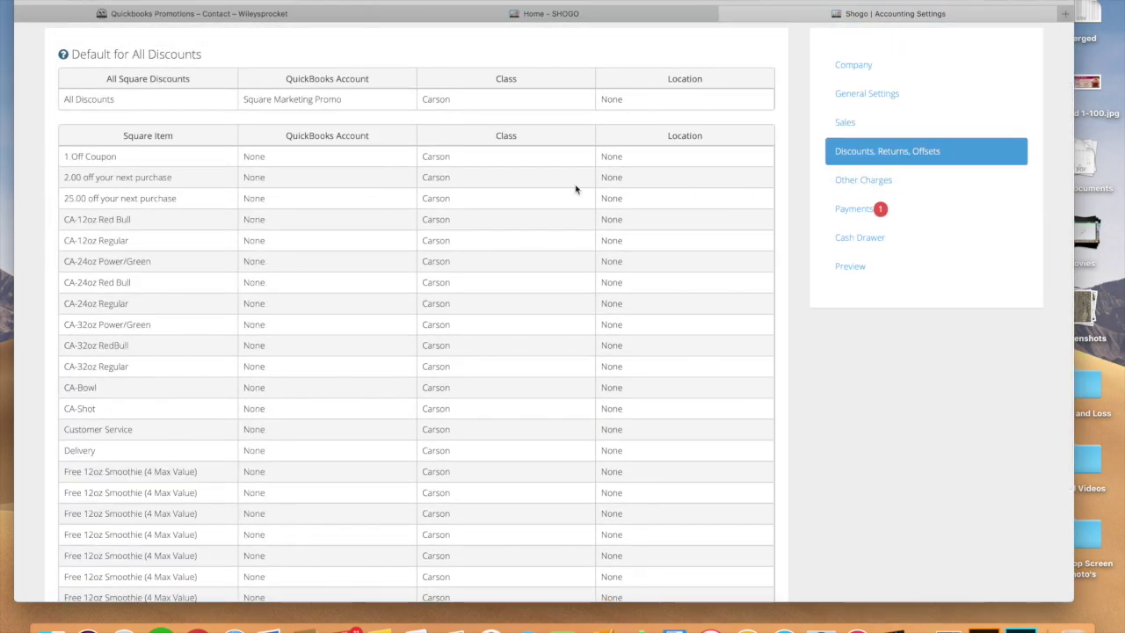
scroll(519, 242, "down", 3)
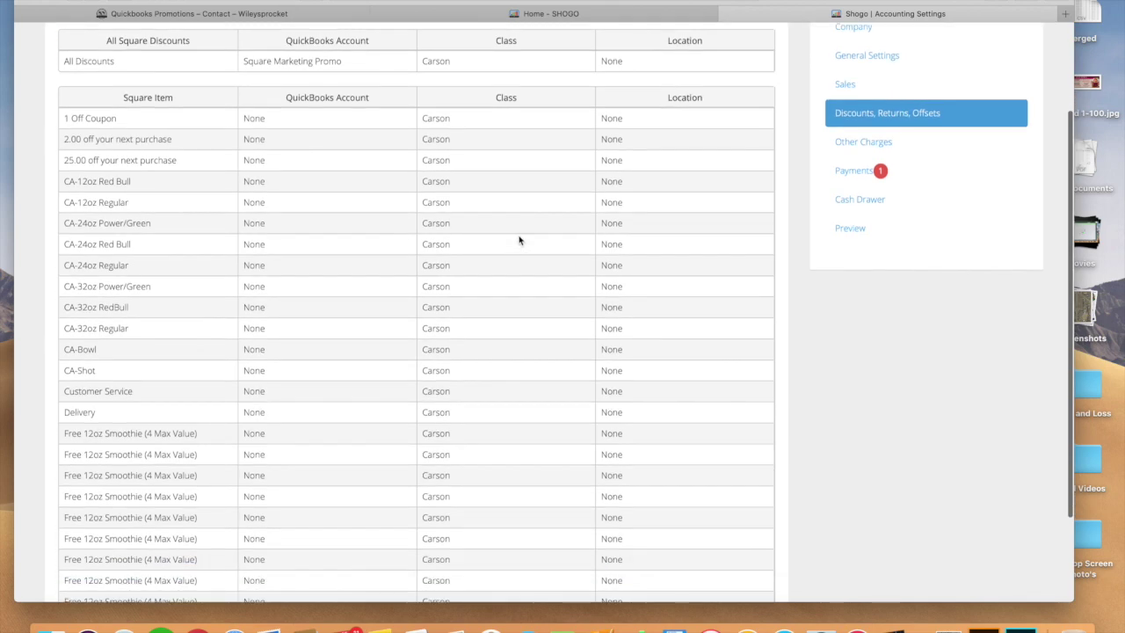
scroll(518, 242, "up", 3)
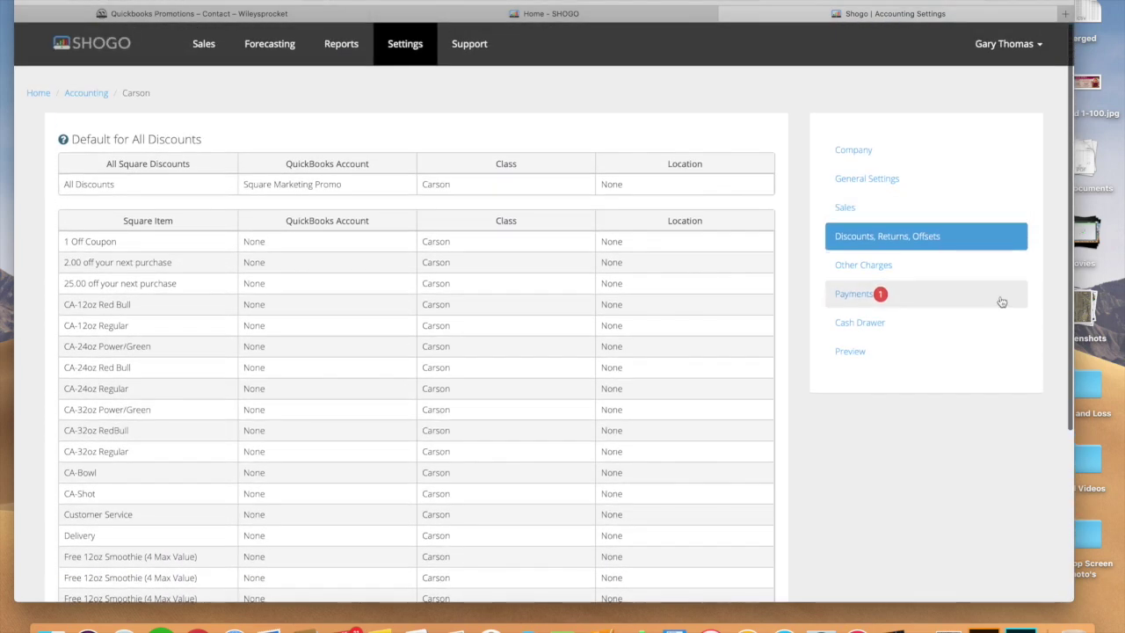
left_click(861, 263)
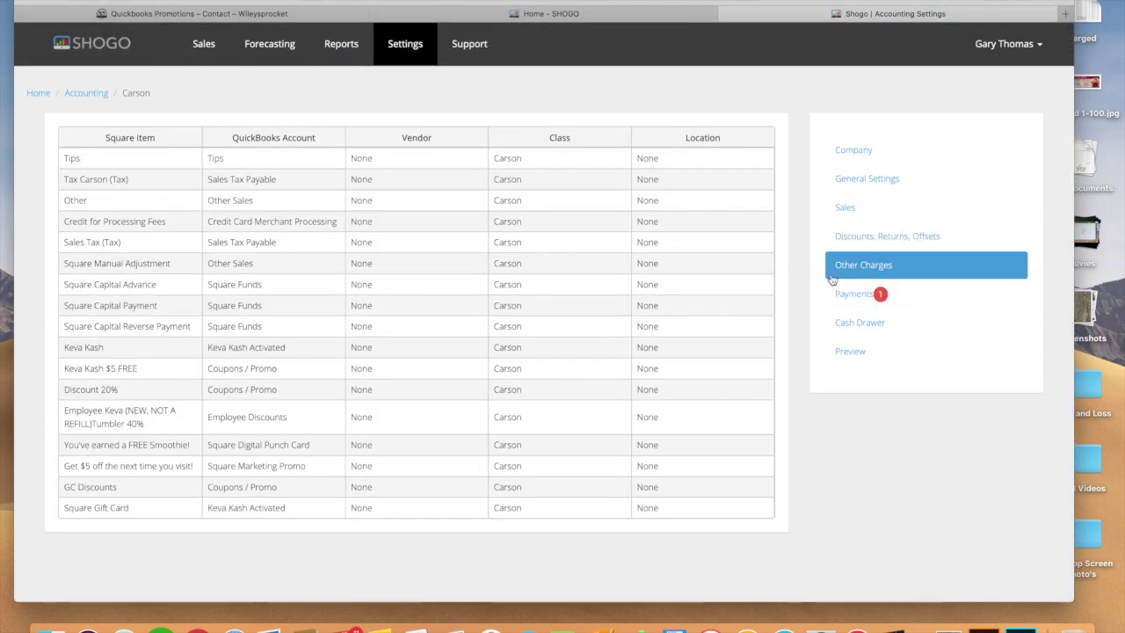
left_click(866, 326)
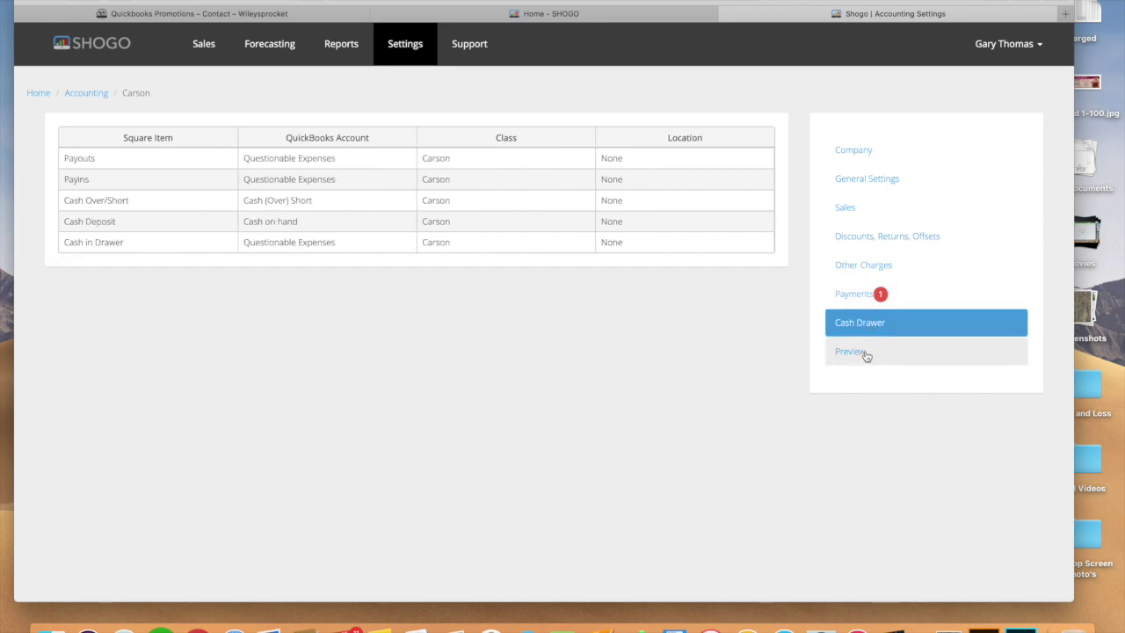
- Open the Carson store's journal entry preview and review its accounts, descriptions, debits, credits and classes
left_click(861, 354)
scroll(542, 340, "down", 4)
scroll(543, 339, "down", 4)
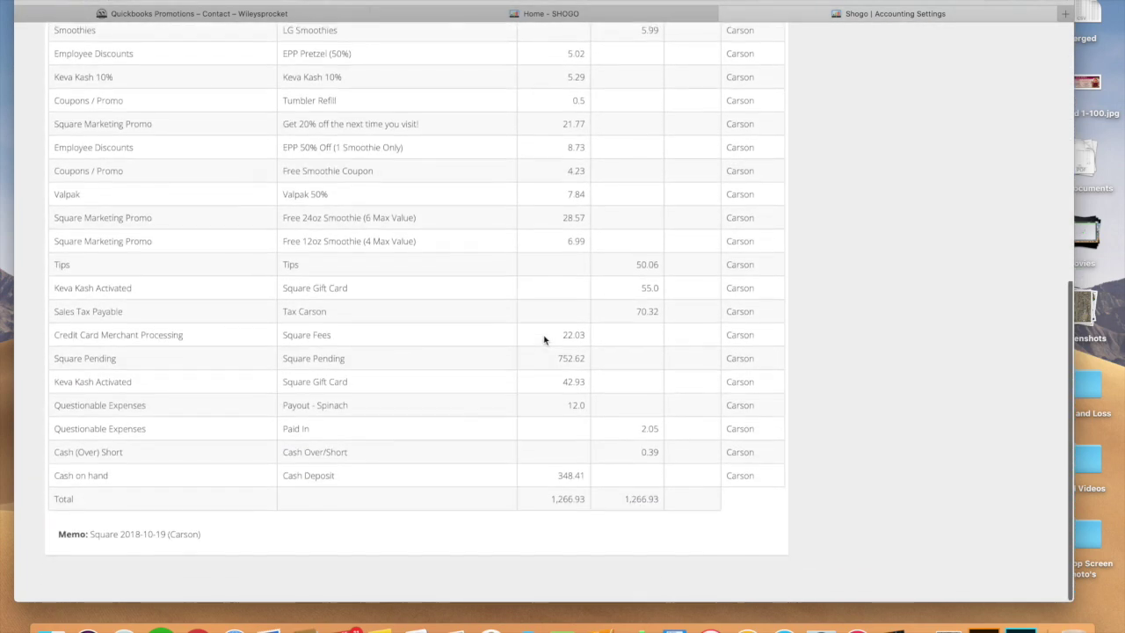
scroll(545, 337, "up", 6)
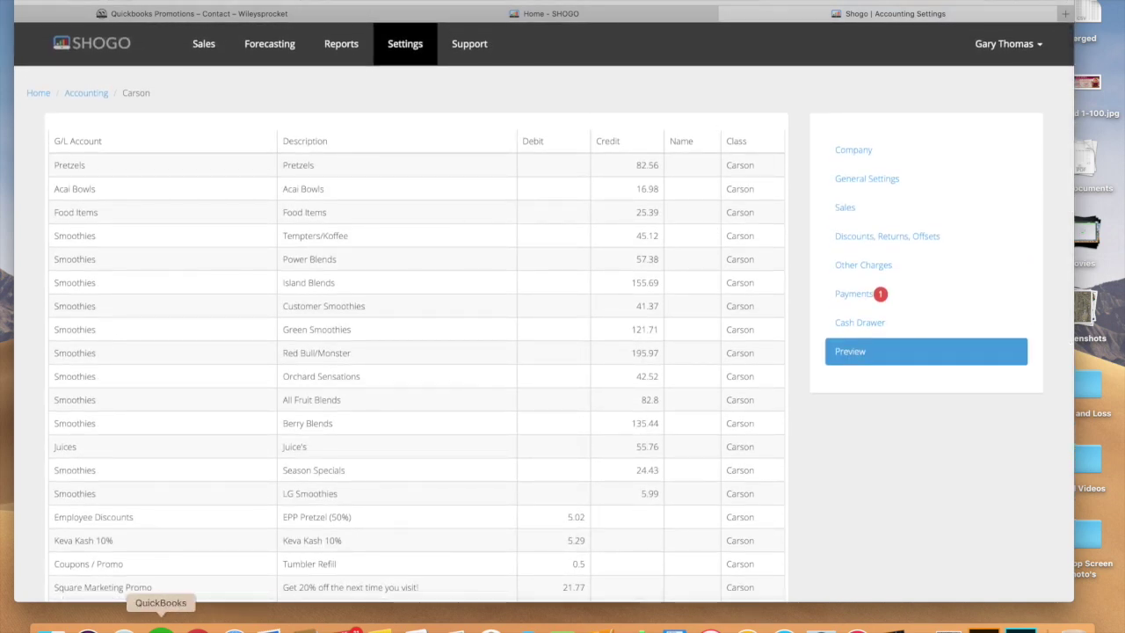
- Switch to QuickBooks, reopening its window, and select the Keva Juice company
left_click(161, 629)
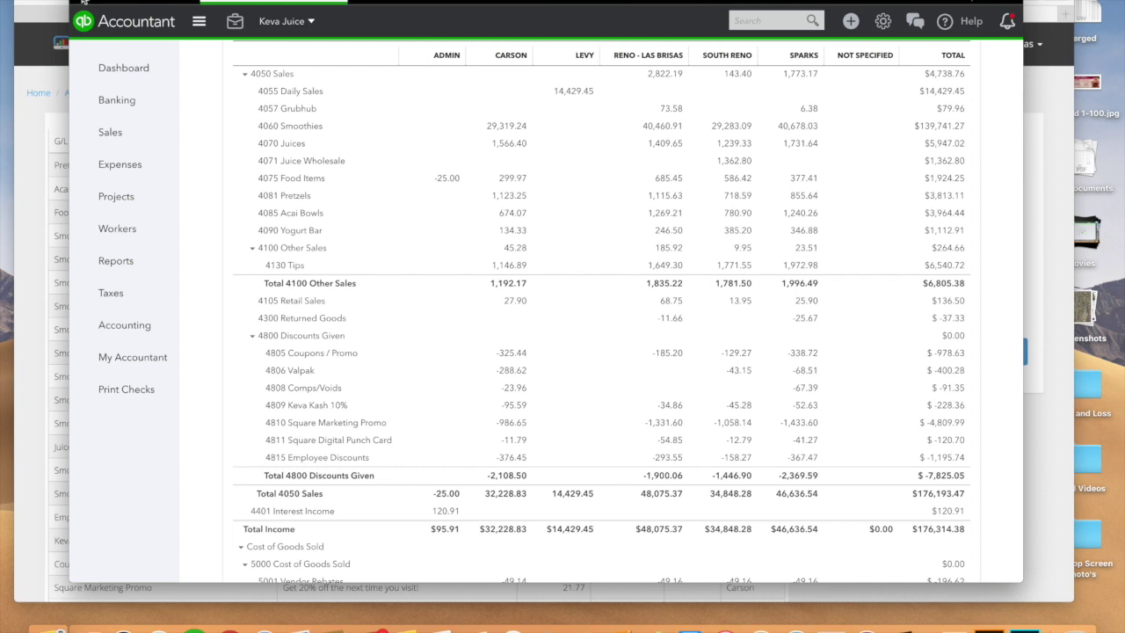
key("super+Tab")
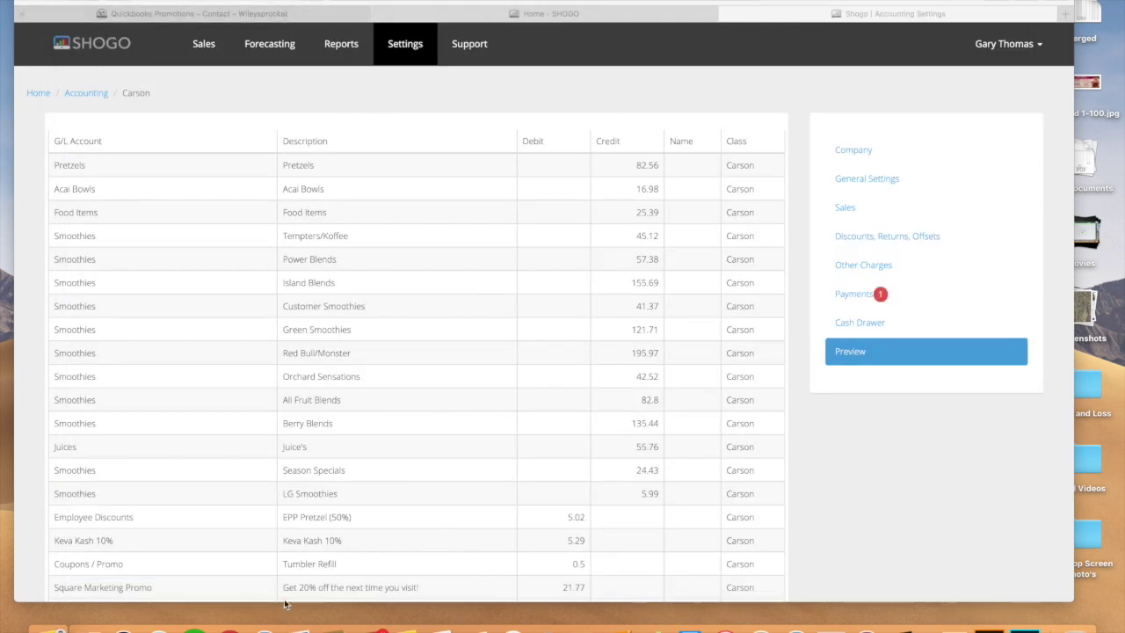
left_click(194, 626)
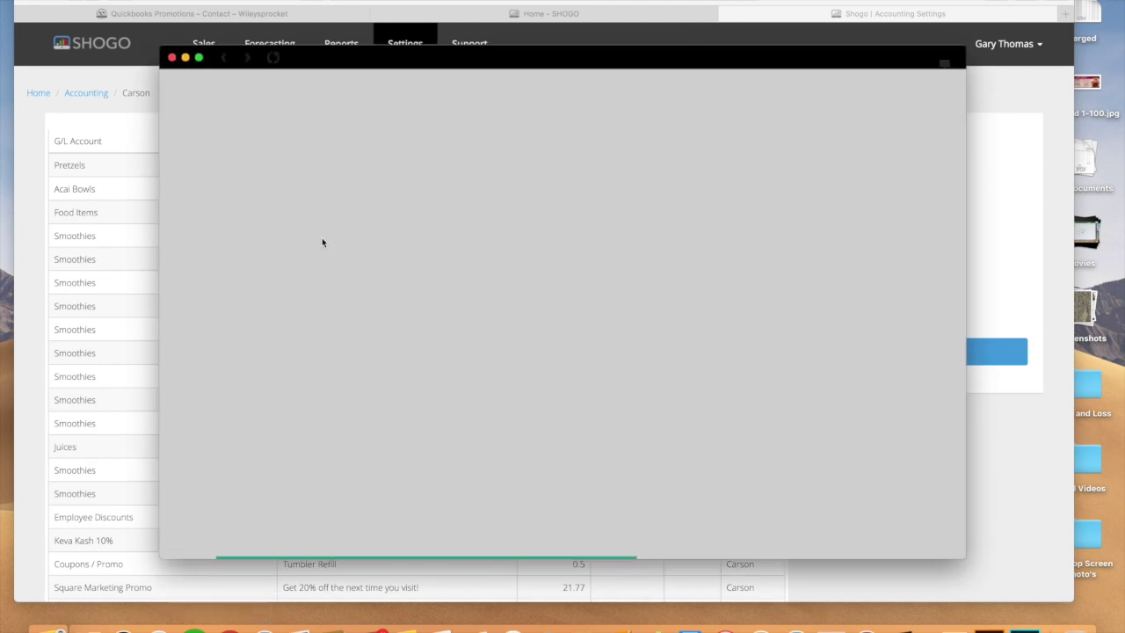
left_click(669, 220)
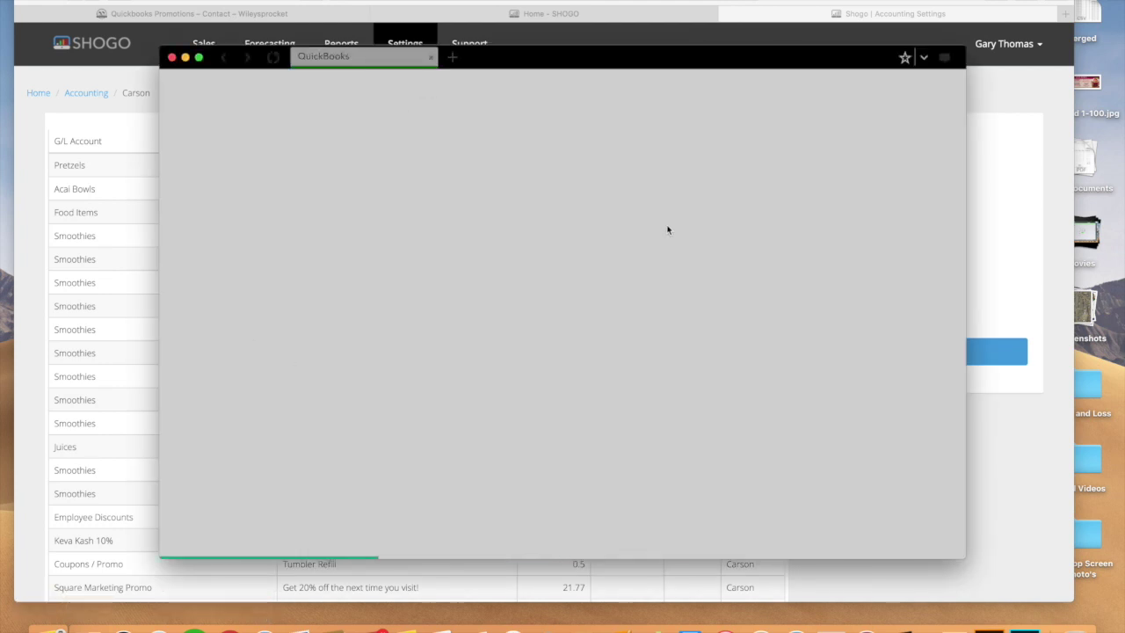
left_click_drag(719, 52, 698, 23)
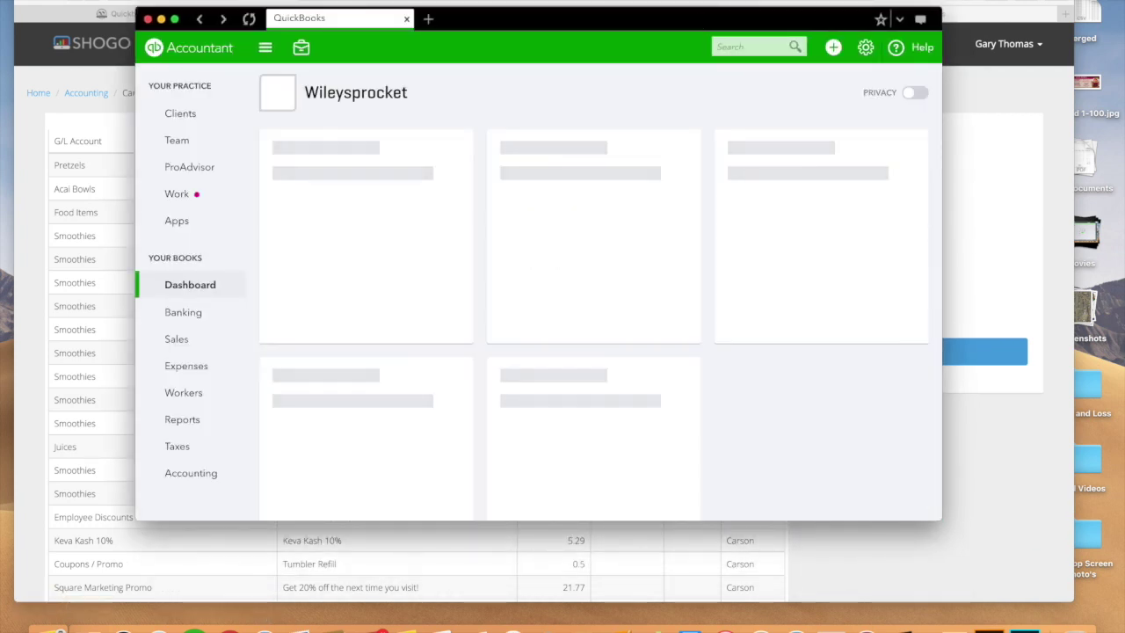
left_click(360, 46)
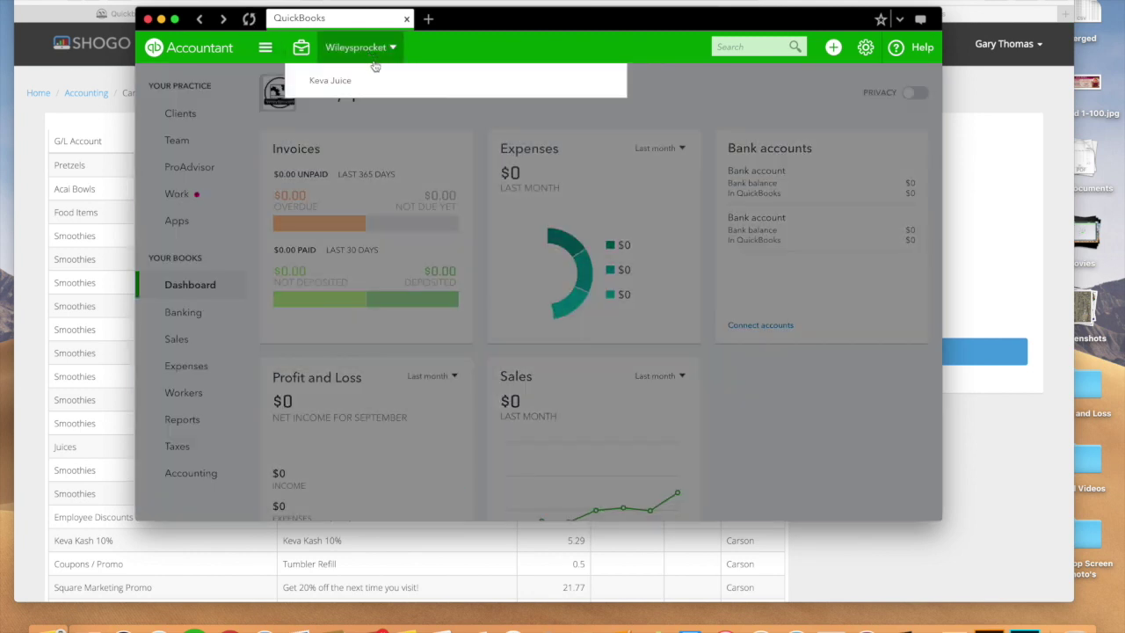
left_click(347, 87)
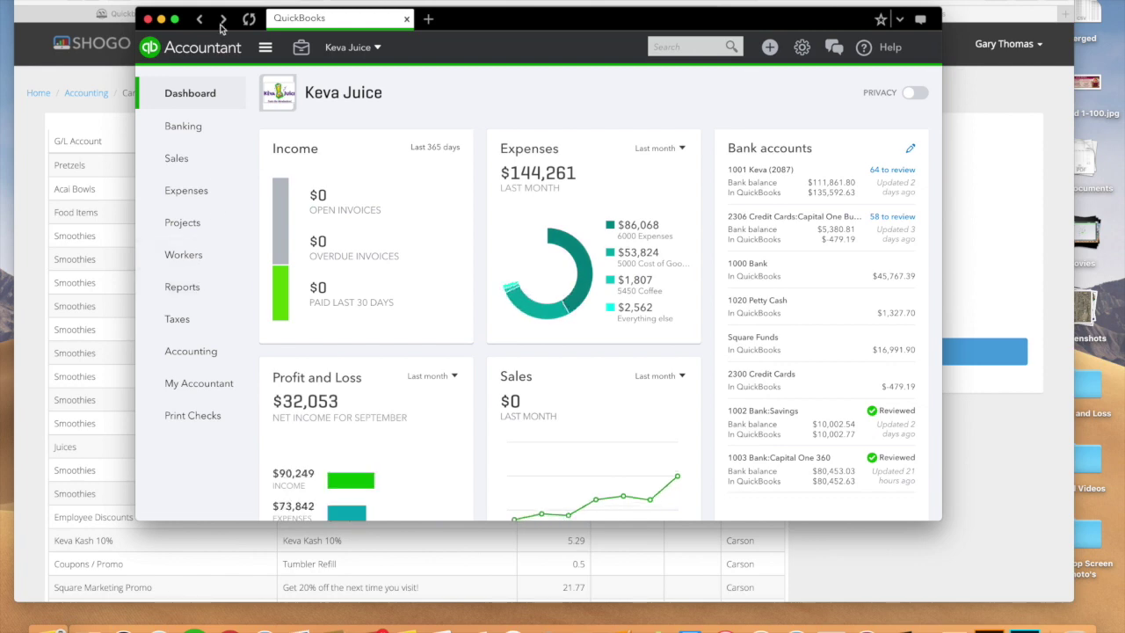
- Show QuickBooks full screen and open the Profit and Loss by Class report from the favorite reports
left_click(182, 287)
left_click(175, 19)
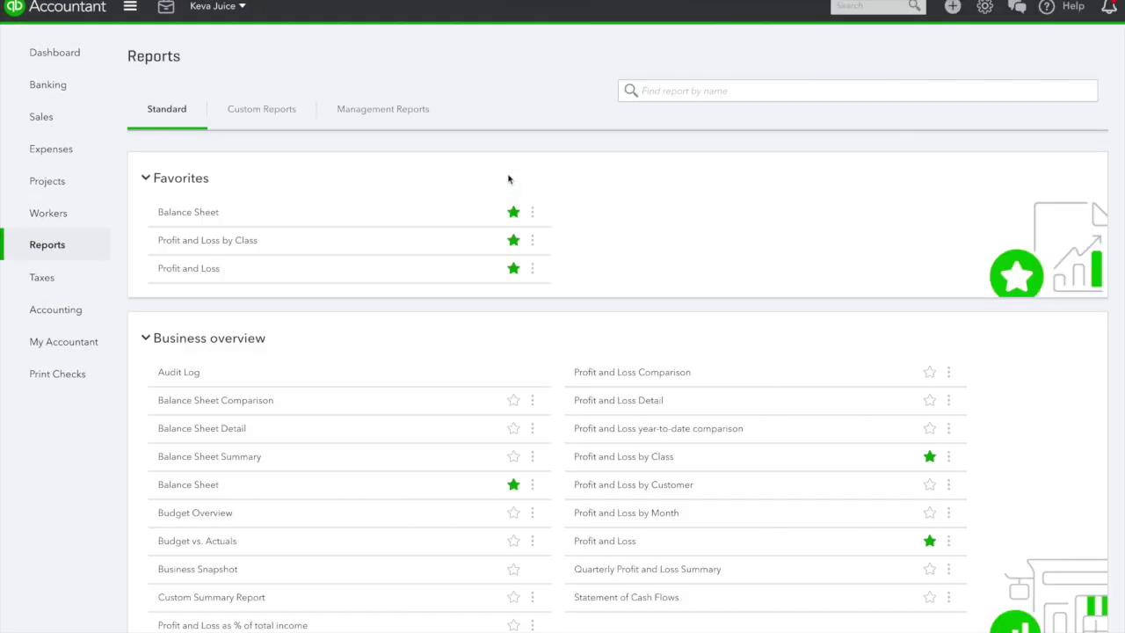
left_click(216, 243)
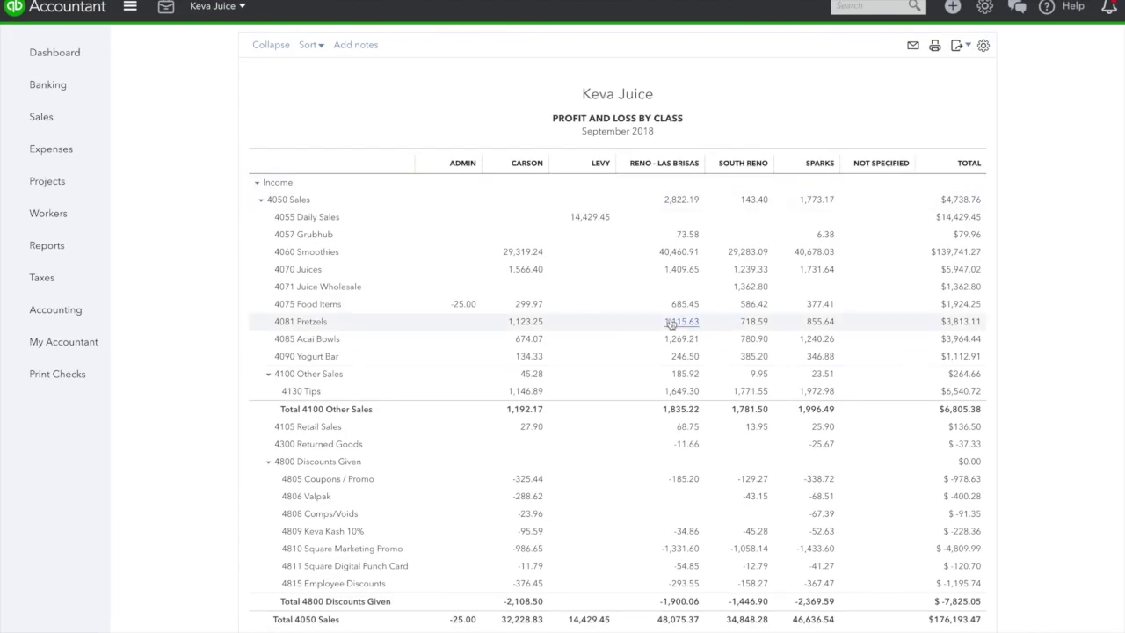
- Examine the numbered income, cost of goods sold and expense accounts across the store classes for September 2018, and return to the report list
scroll(674, 322, "down", 1)
scroll(668, 324, "down", 2)
scroll(666, 324, "up", 5)
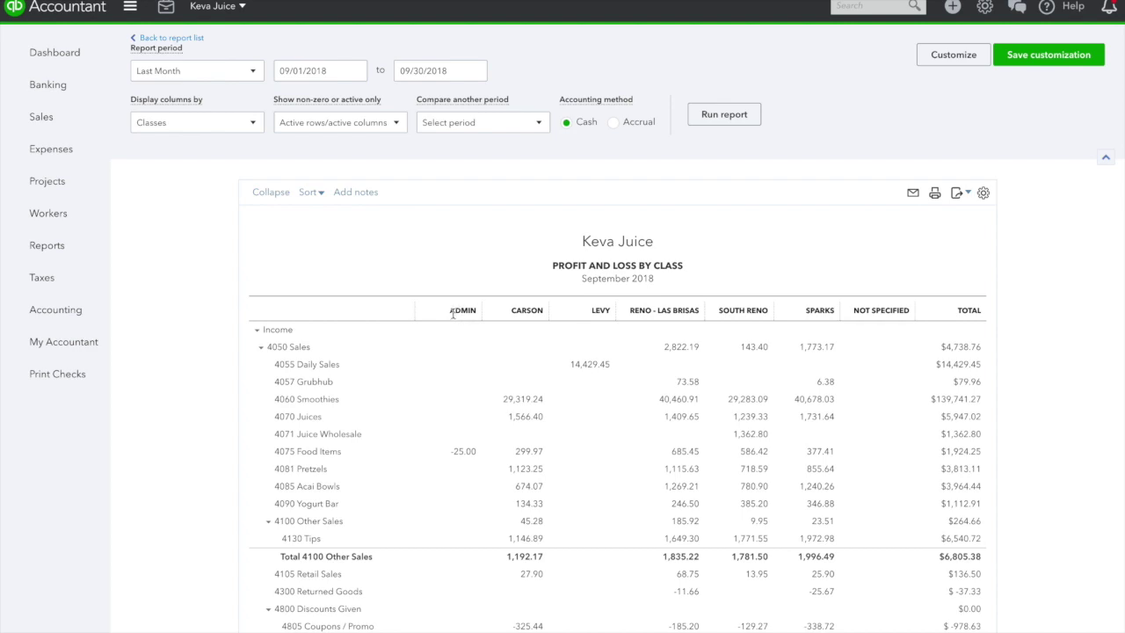
scroll(459, 325, "down", 6)
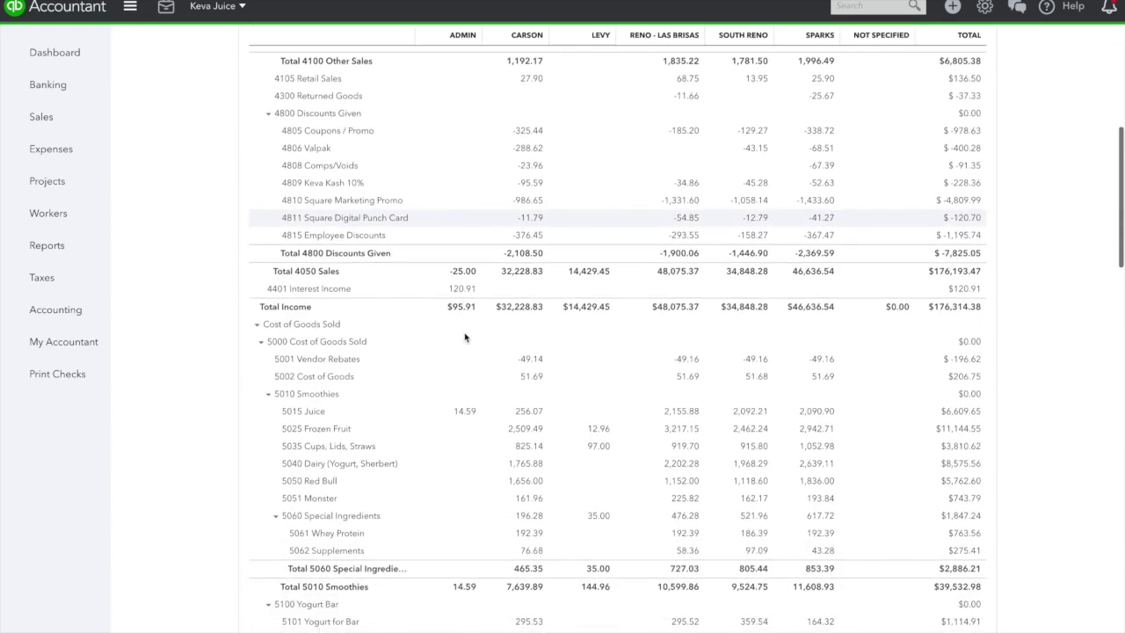
scroll(465, 336, "down", 5)
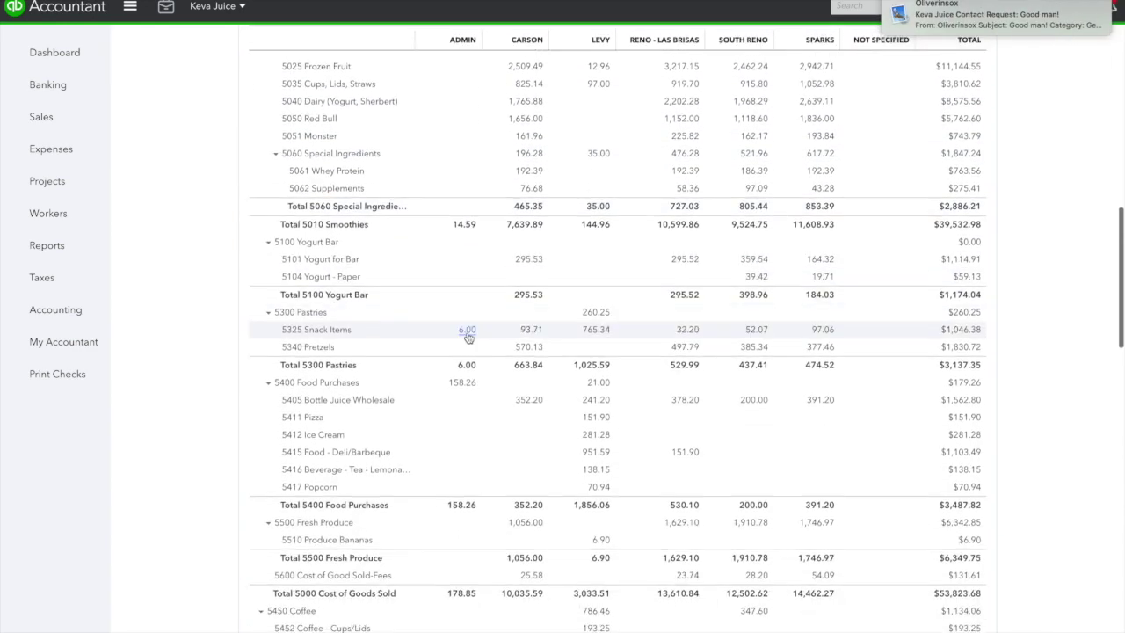
scroll(467, 338, "down", 2)
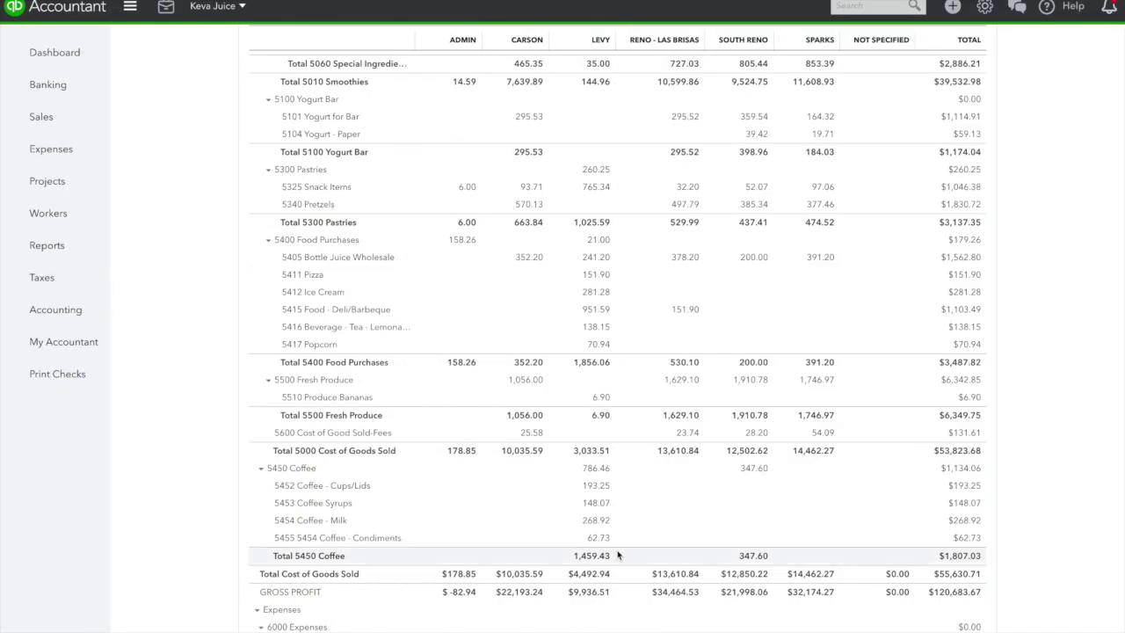
scroll(413, 360, "down", 1)
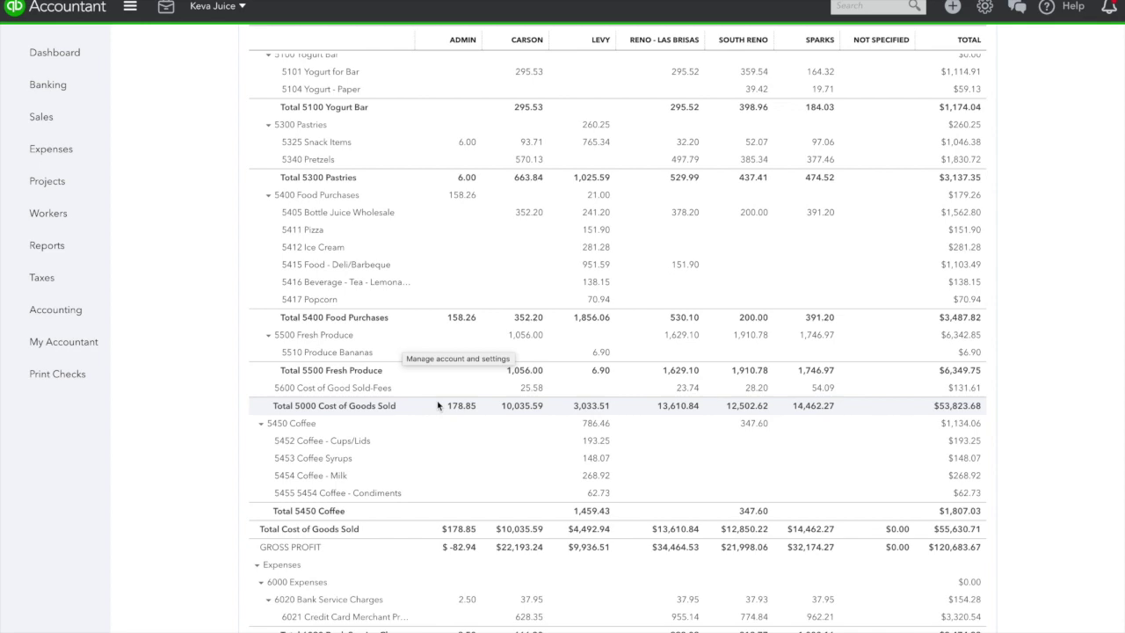
scroll(437, 405, "up", 10)
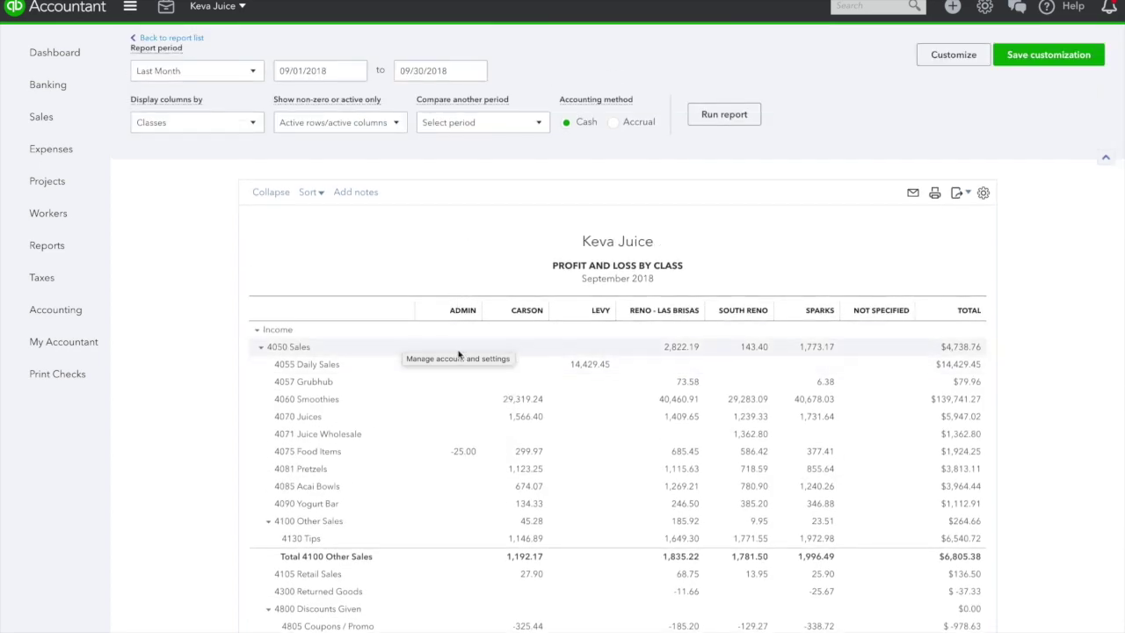
scroll(644, 468, "down", 15)
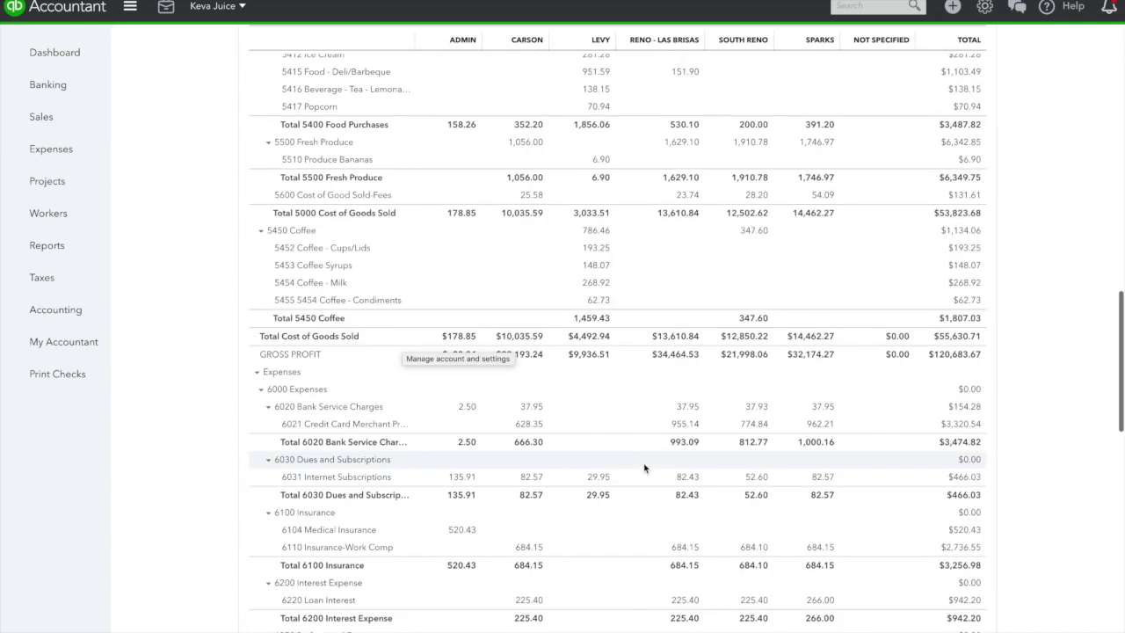
scroll(348, 301, "up", 3)
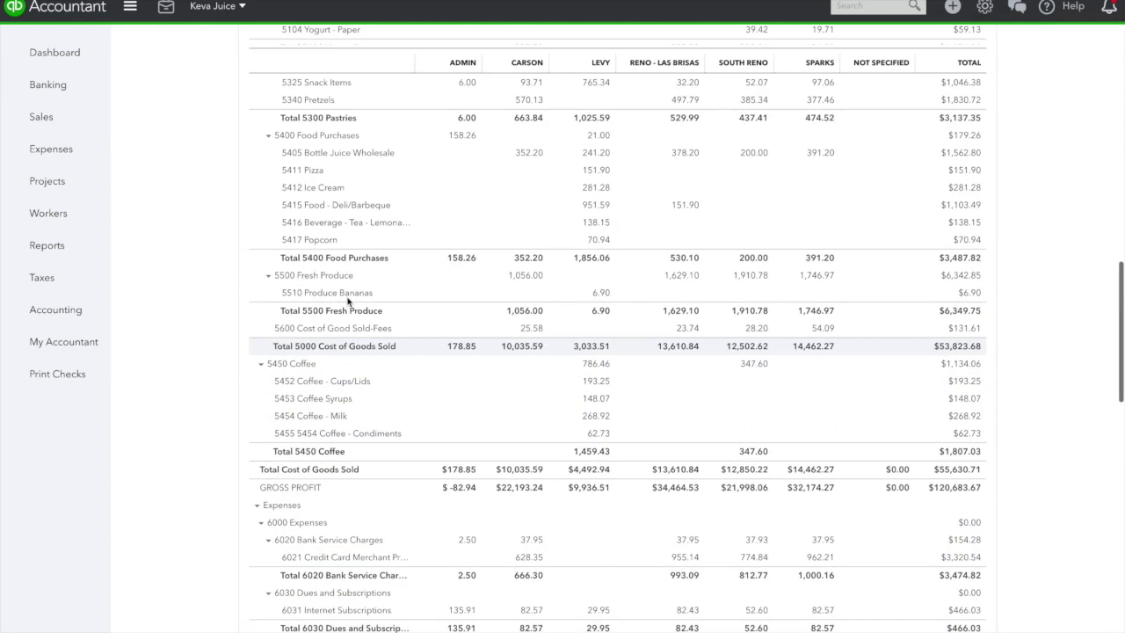
scroll(348, 301, "up", 10)
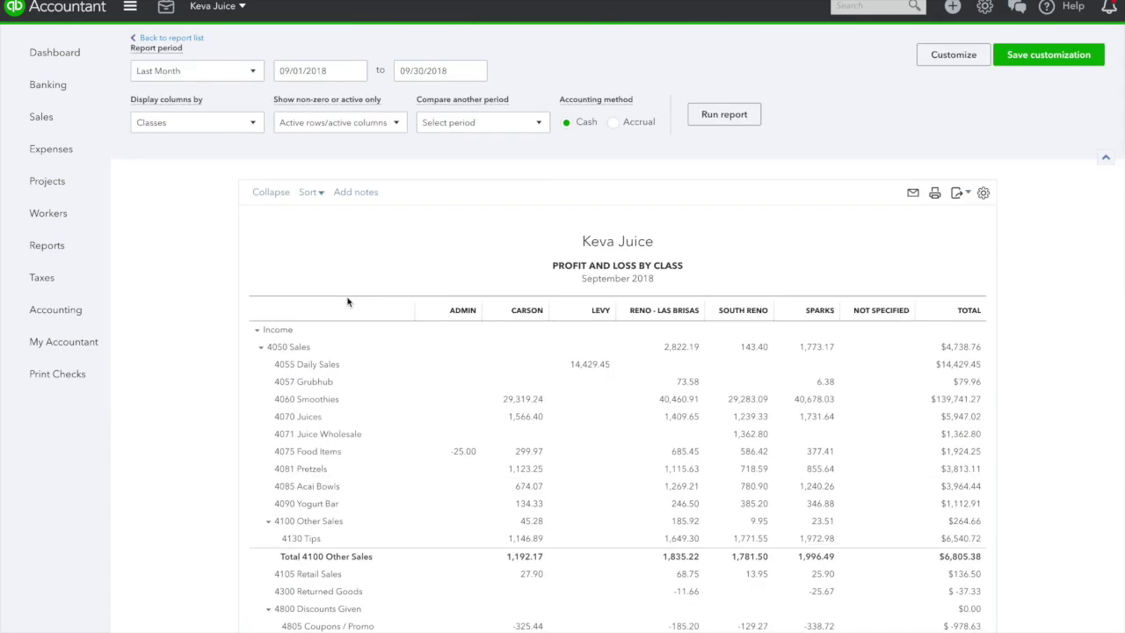
left_click(174, 44)
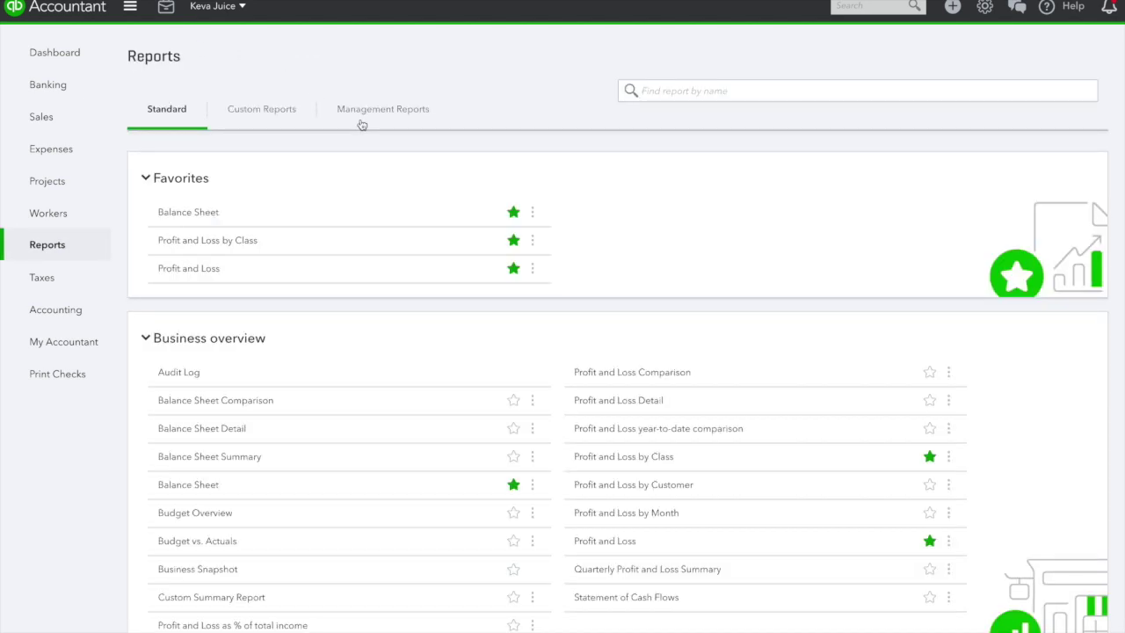